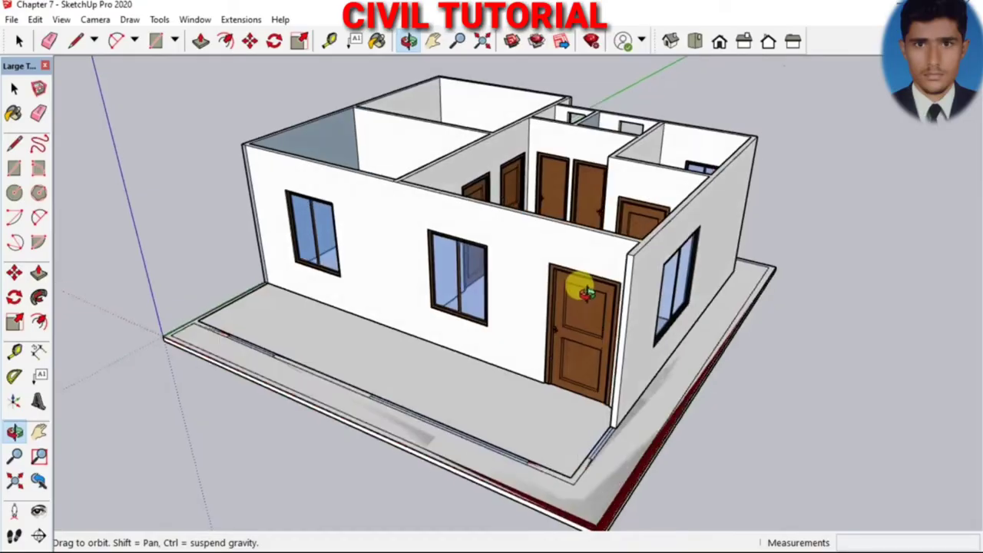
Orbit the Chapter 7 house model to an angled overview of its walls, doors and windows
mouse_move(582, 285)
mouse_down()
mouse_move(629, 285)
mouse_move(524, 254)
mouse_move(705, 245)
mouse_move(652, 303)
mouse_move(590, 326)
mouse_move(553, 324)
mouse_move(566, 300)
mouse_move(658, 279)
mouse_up()
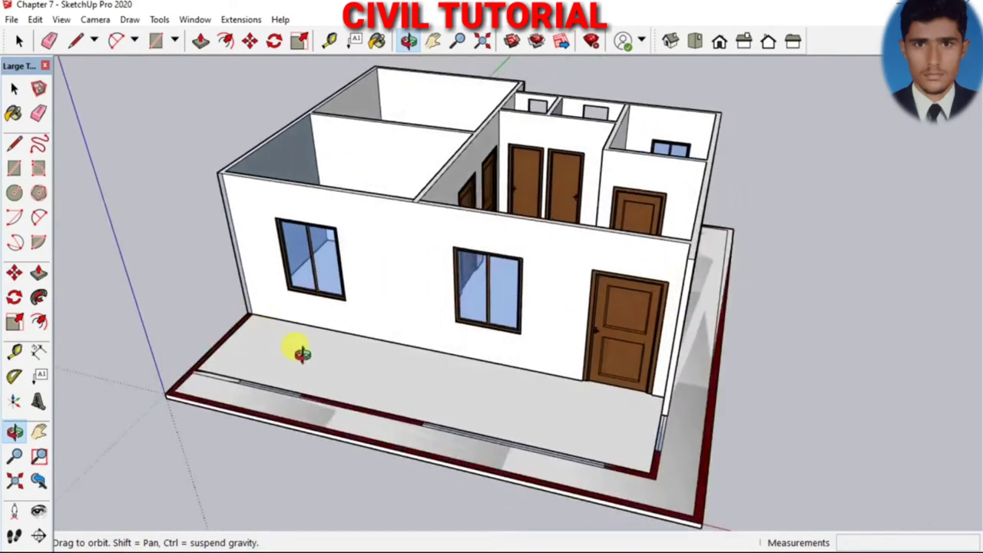
scroll(302, 353, up, 3)
scroll(302, 349, up, 3)
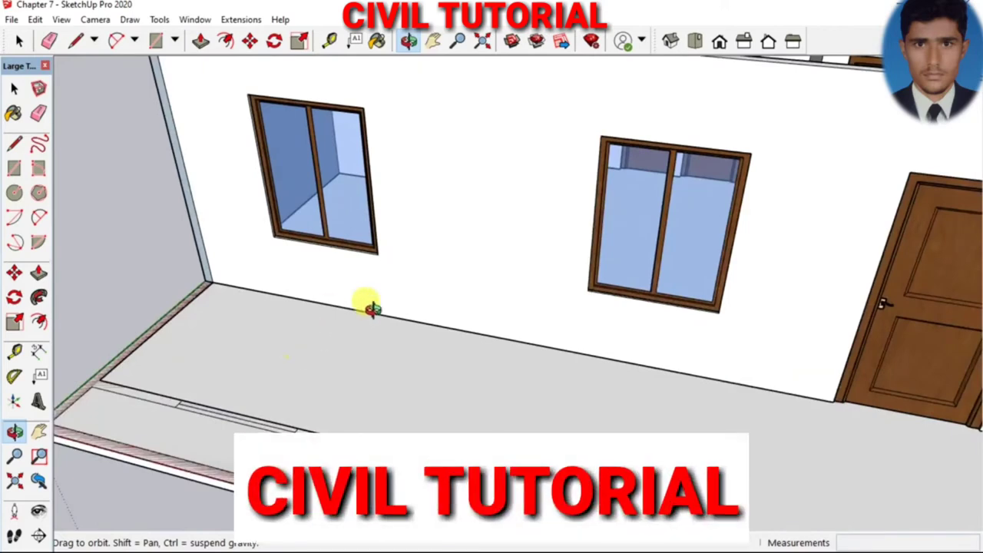
scroll(369, 307, down, 3)
scroll(395, 297, down, 3)
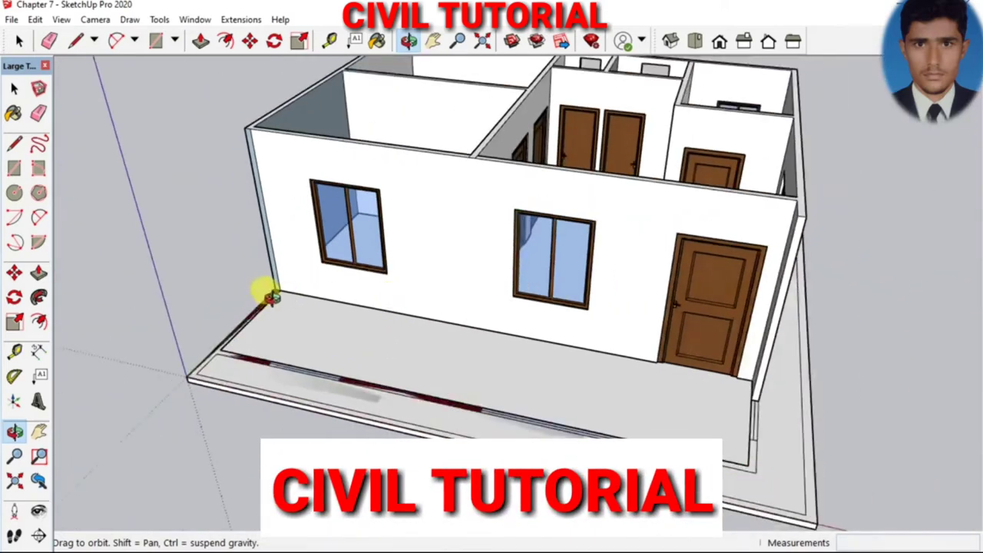
scroll(267, 294, up, 2)
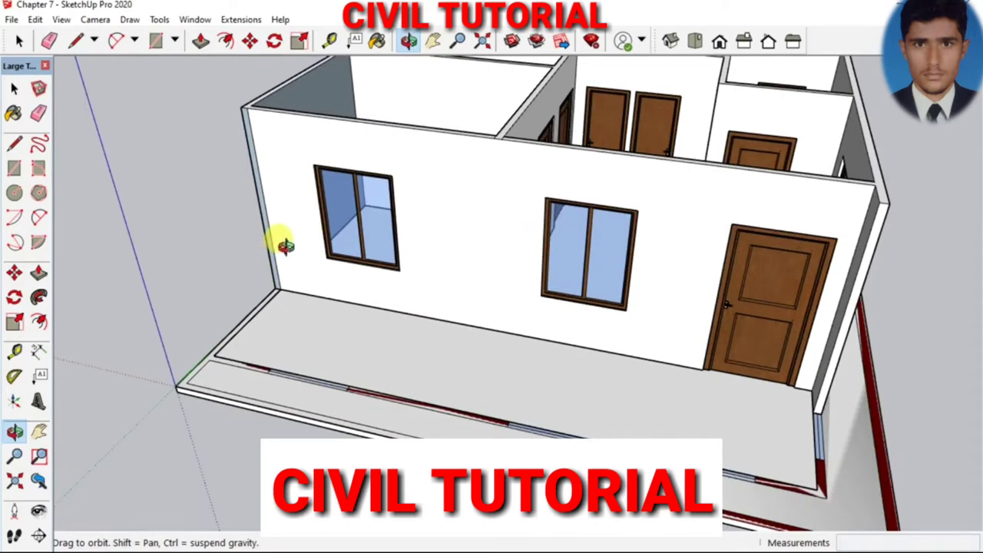
key(space)
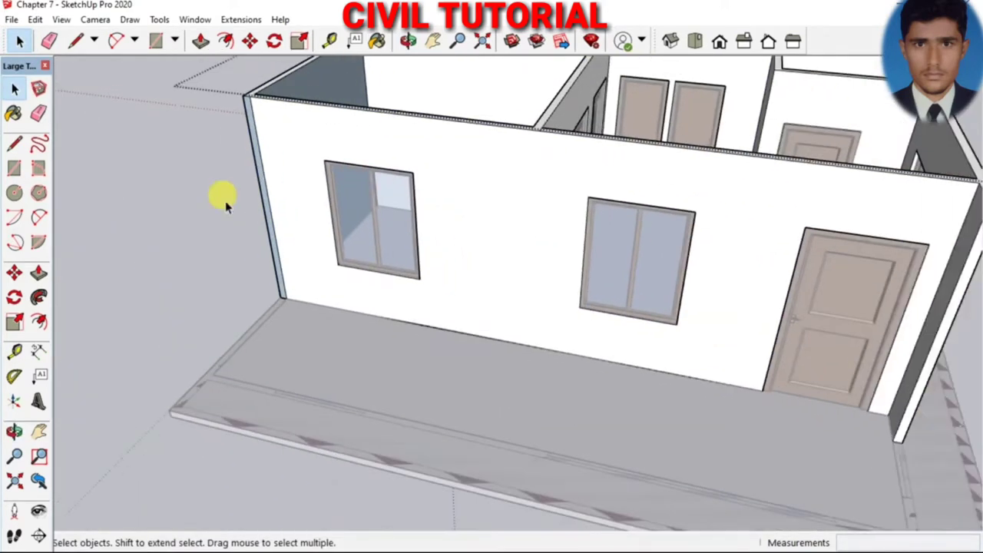
Push/Pull the left end wall's face 6' forward, then orbit to a more frontal view
key(p)
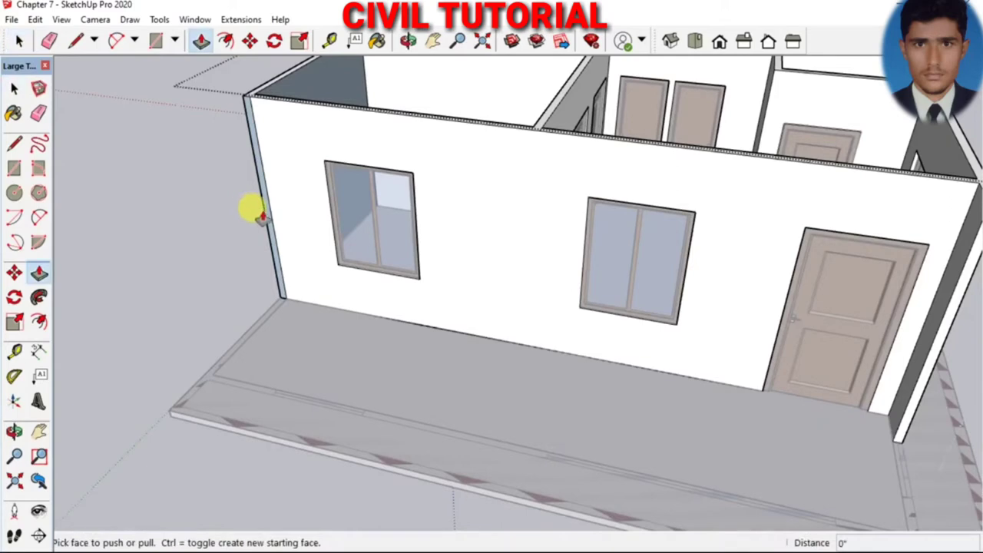
scroll(261, 221, up, 3)
drag(257, 245, 262, 458)
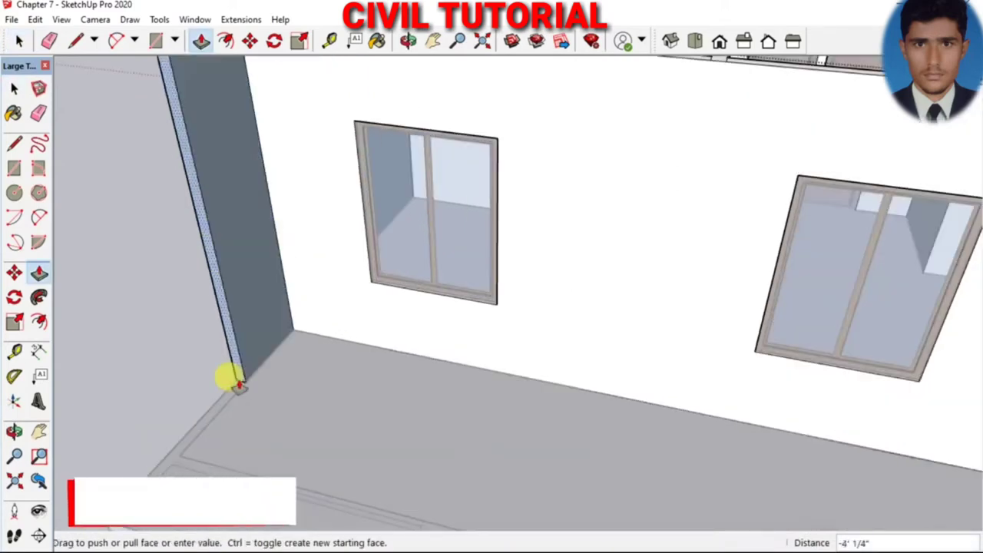
click(261, 464)
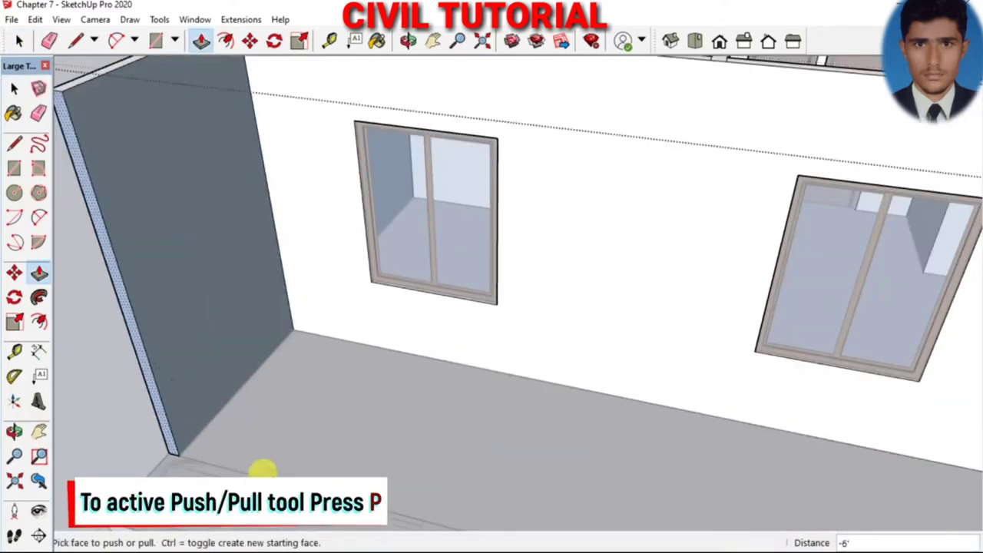
scroll(201, 306, down, 5)
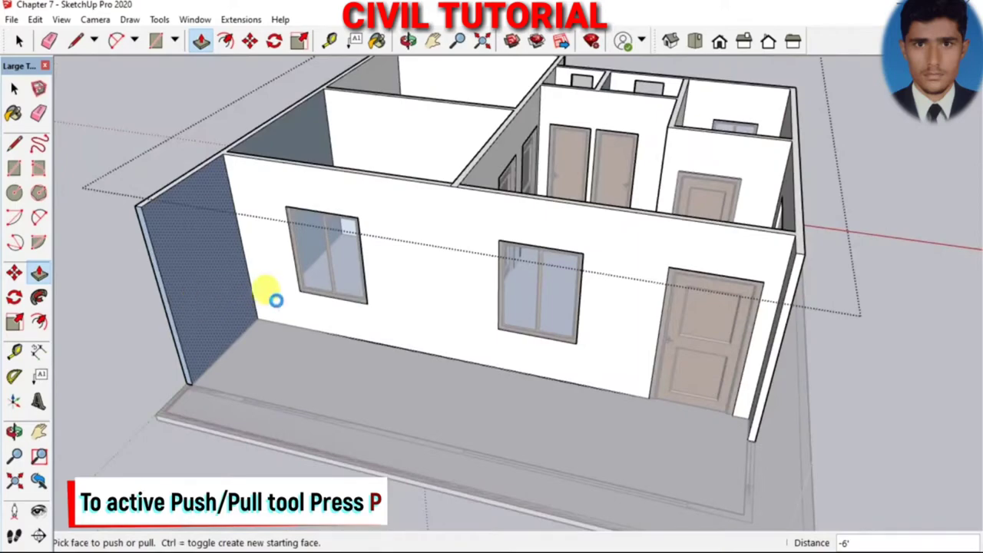
mouse_move(277, 301)
middle_down()
mouse_move(476, 201)
mouse_move(486, 215)
middle_up()
scroll(486, 209, up, 3)
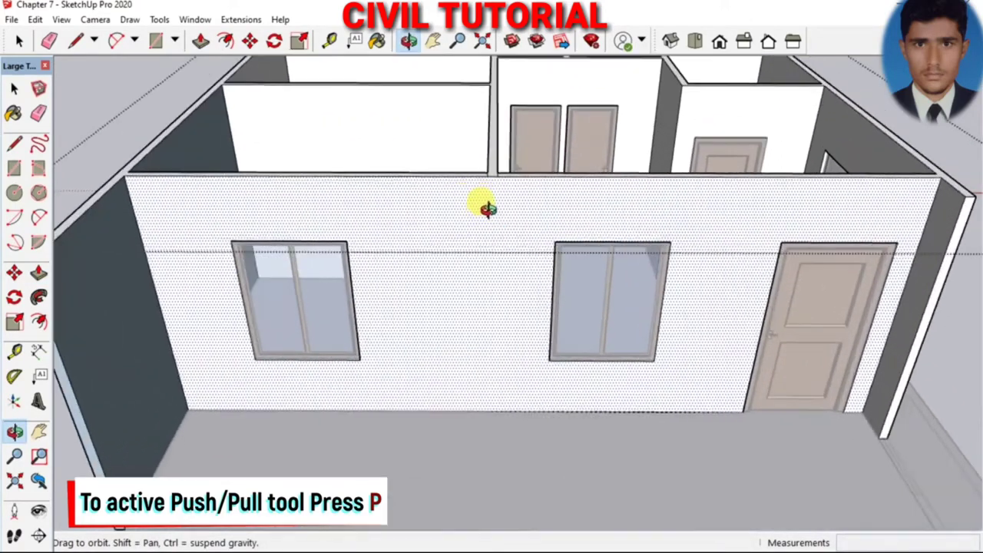
Draw two vertical lines 4" apart from top to floor in the middle of the front wall
key(l)
scroll(496, 177, up, 3)
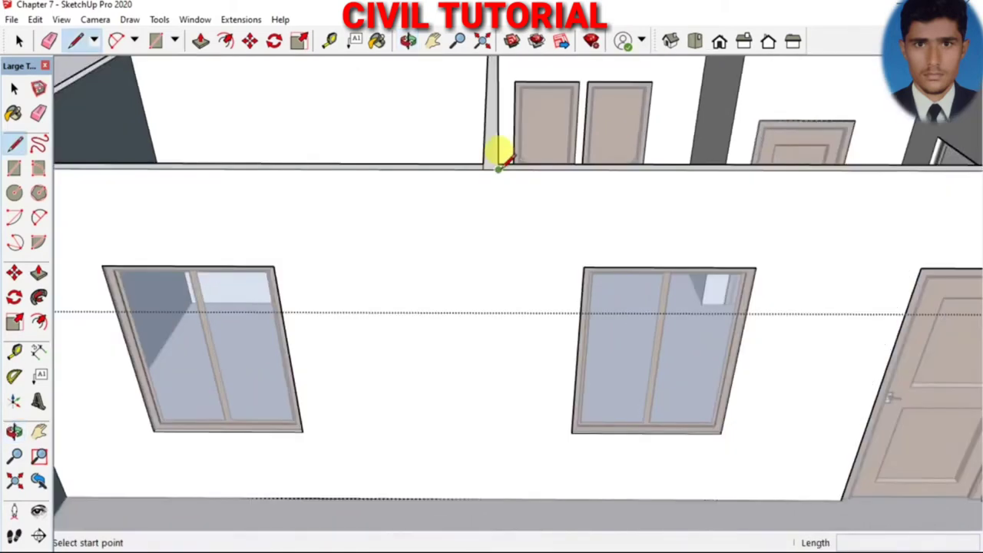
click(497, 166)
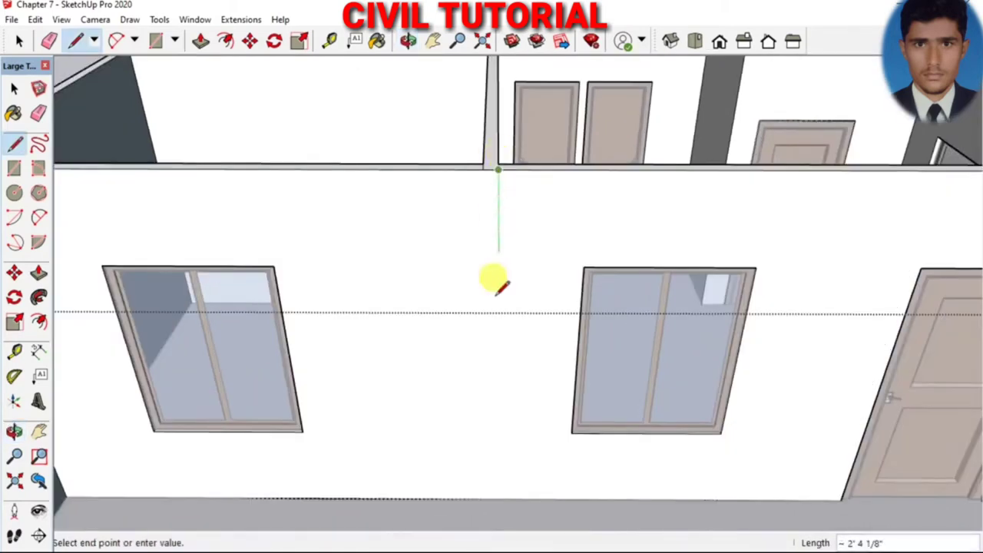
click(496, 497)
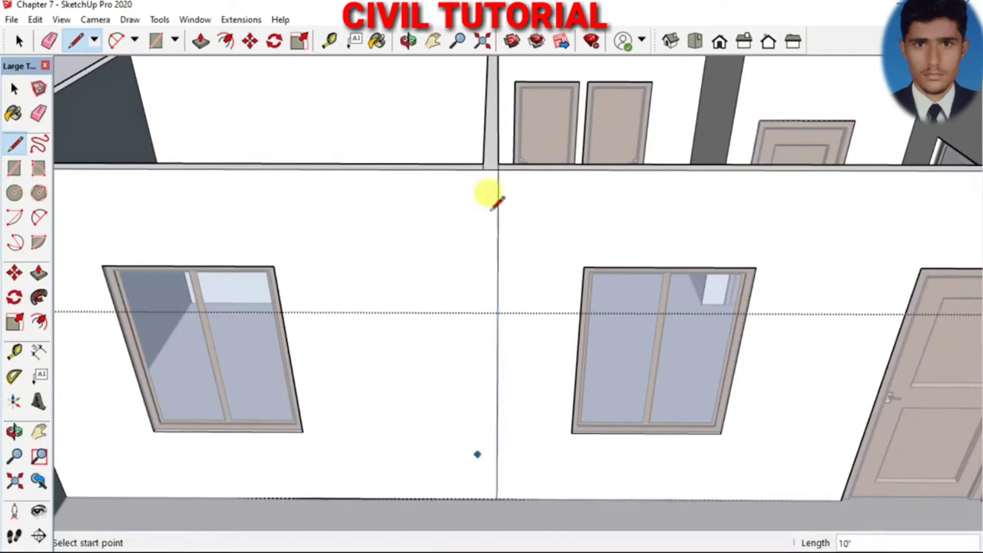
click(482, 168)
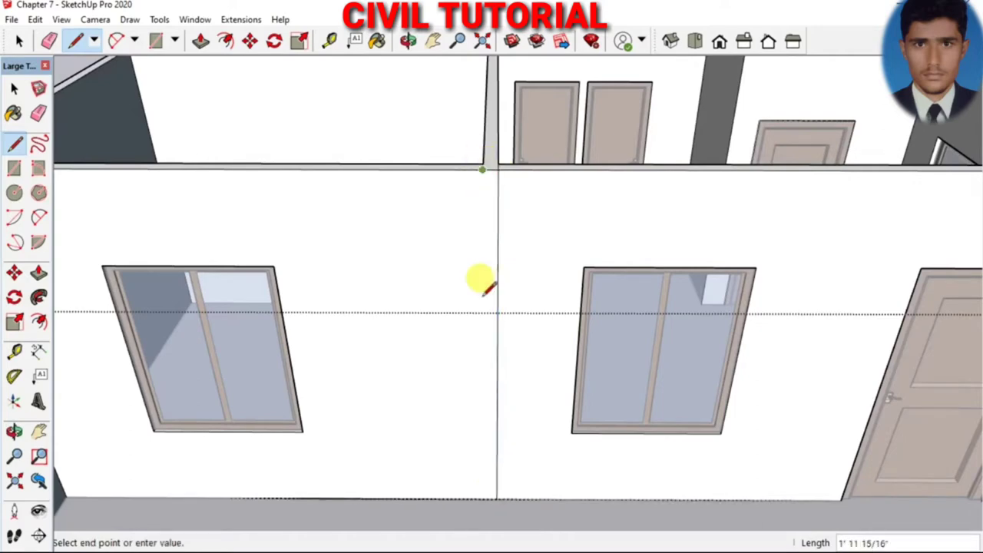
click(484, 498)
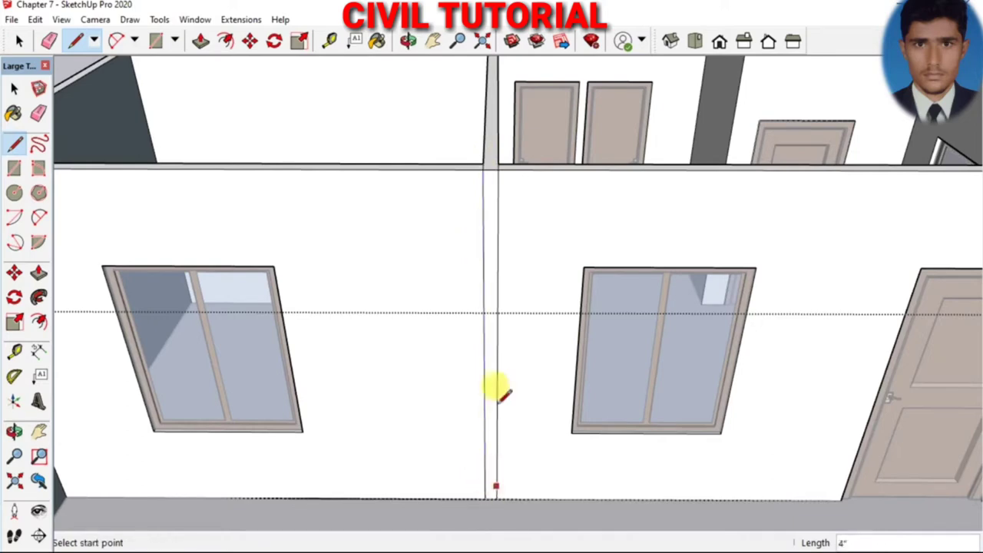
scroll(476, 277, down, 5)
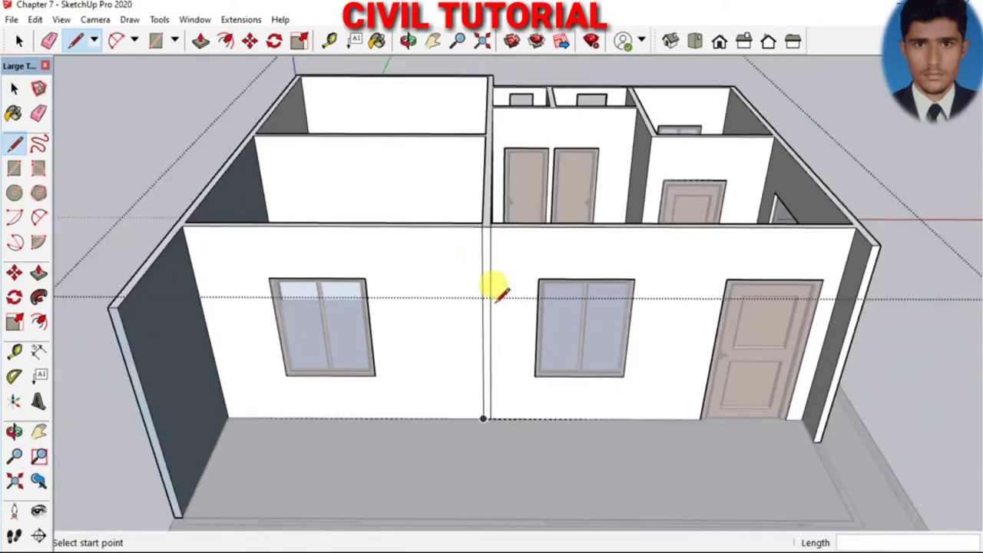
scroll(500, 349, up, 2)
scroll(503, 361, up, 3)
Push/Pull the 4" strip between the lines out 6' into a partition wall
key(p)
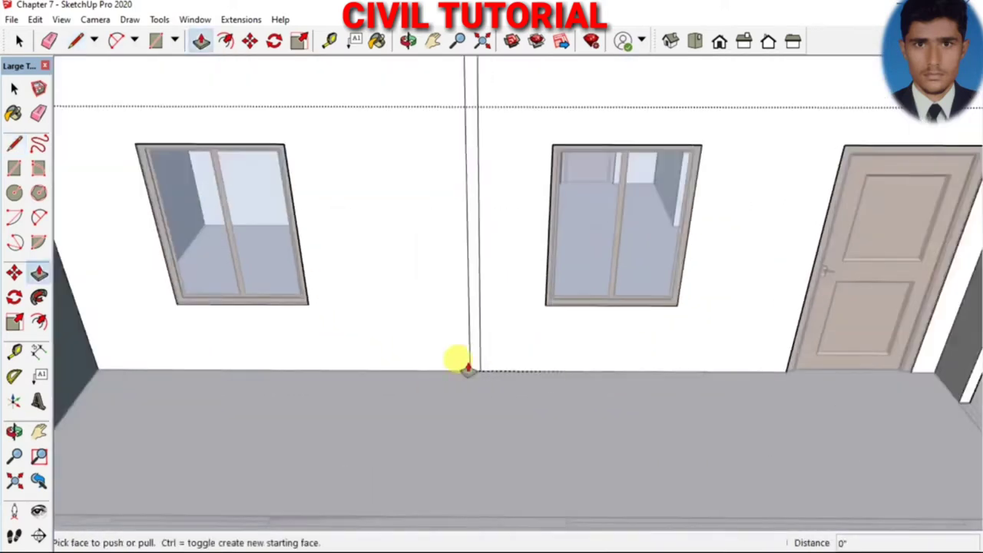
scroll(470, 315, down, 2)
click(474, 317)
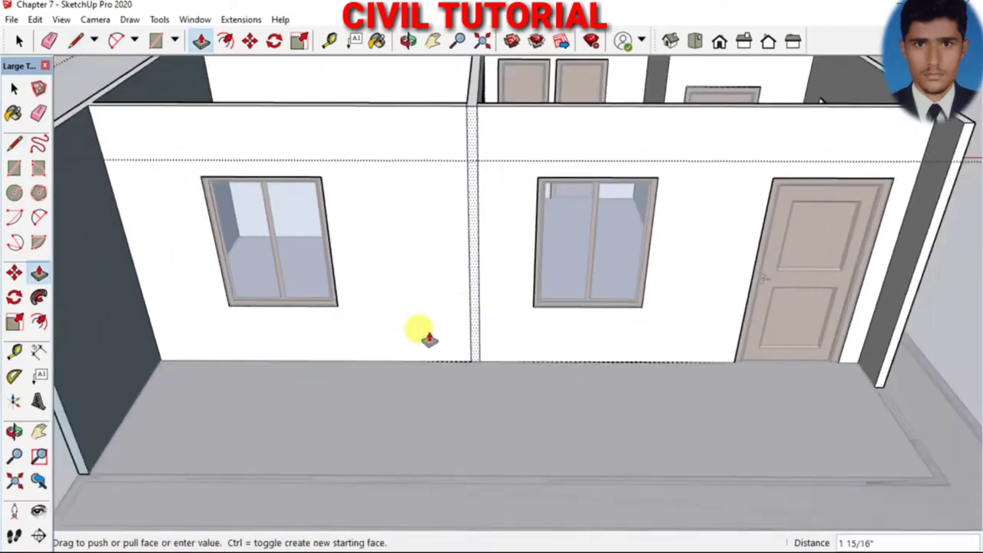
click(77, 455)
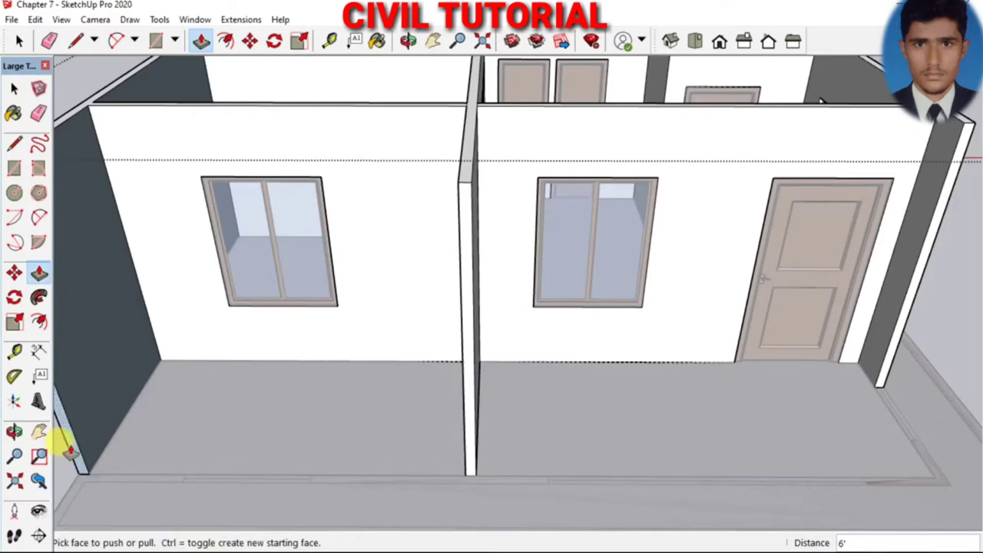
scroll(414, 377, down, 3)
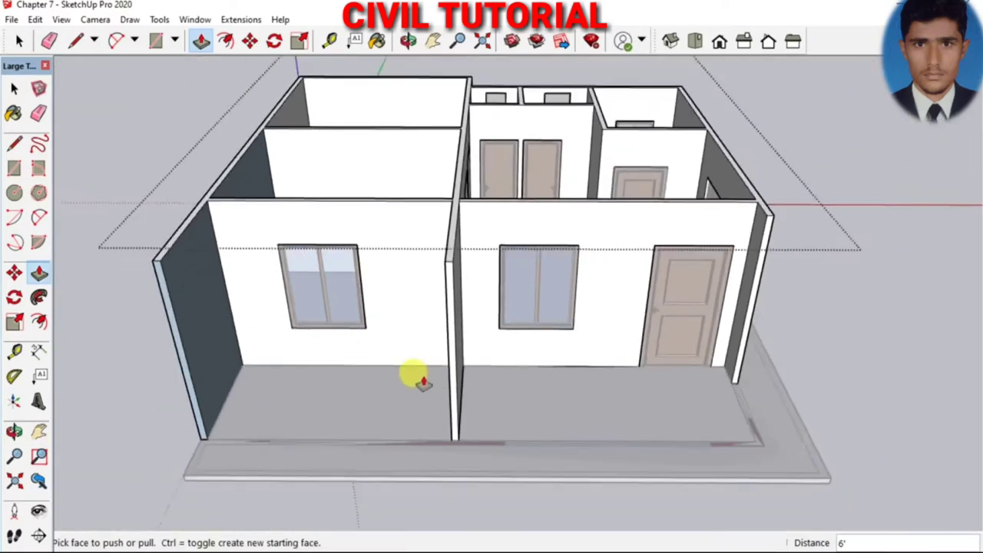
middle_drag(415, 377, 530, 355)
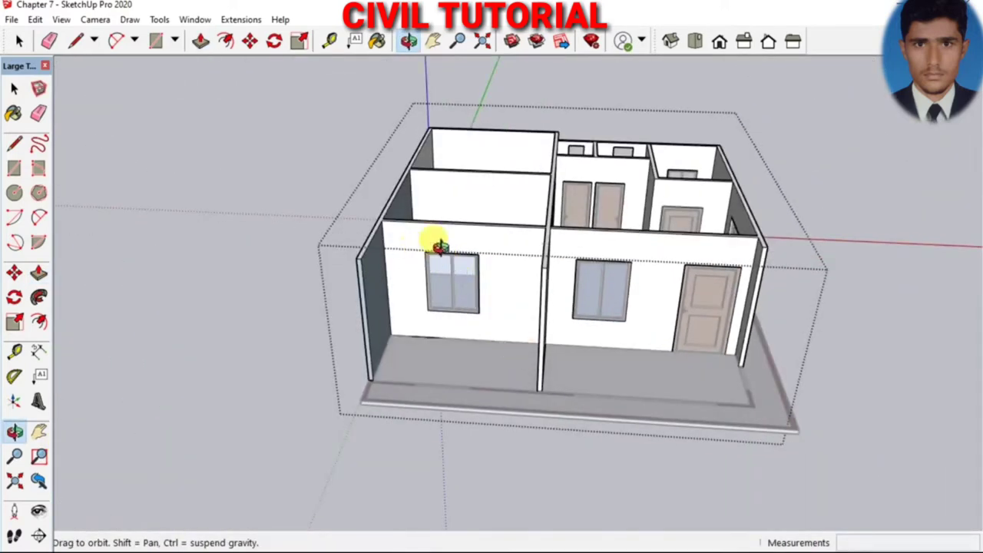
scroll(439, 245, up, 2)
scroll(439, 246, up, 2)
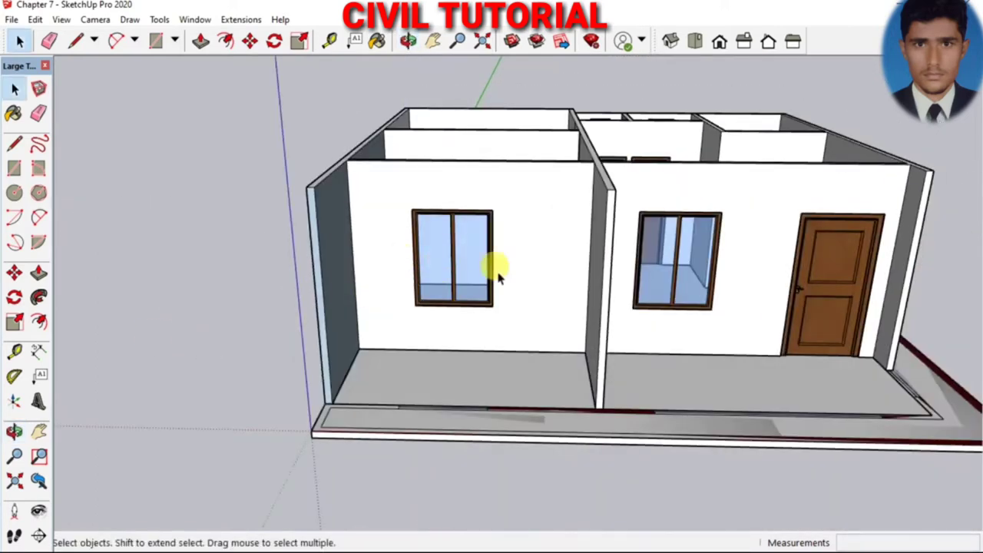
scroll(564, 269, up, 1)
scroll(564, 269, up, 1)
scroll(542, 274, down, 3)
scroll(542, 274, down, 1)
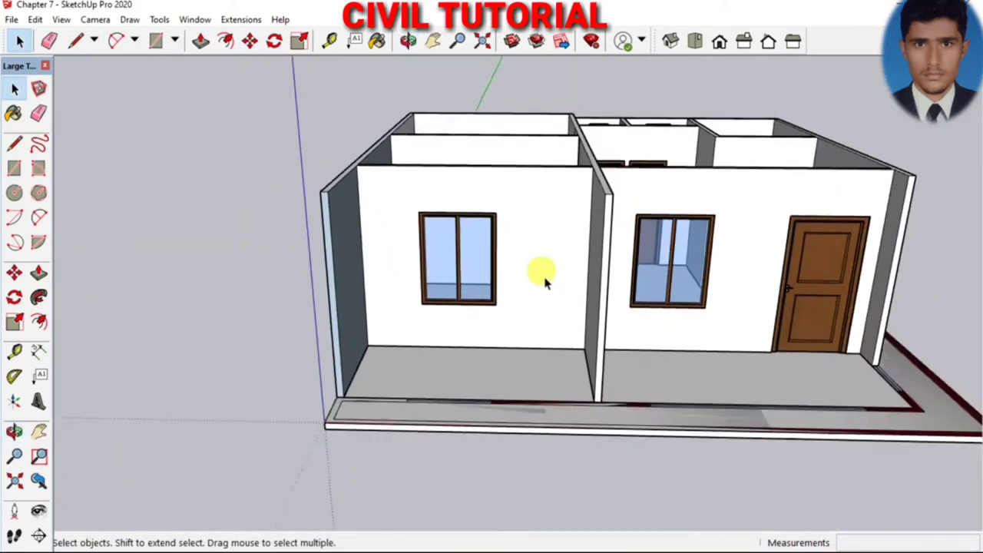
scroll(542, 274, down, 1)
scroll(406, 312, up, 2)
scroll(406, 312, up, 1)
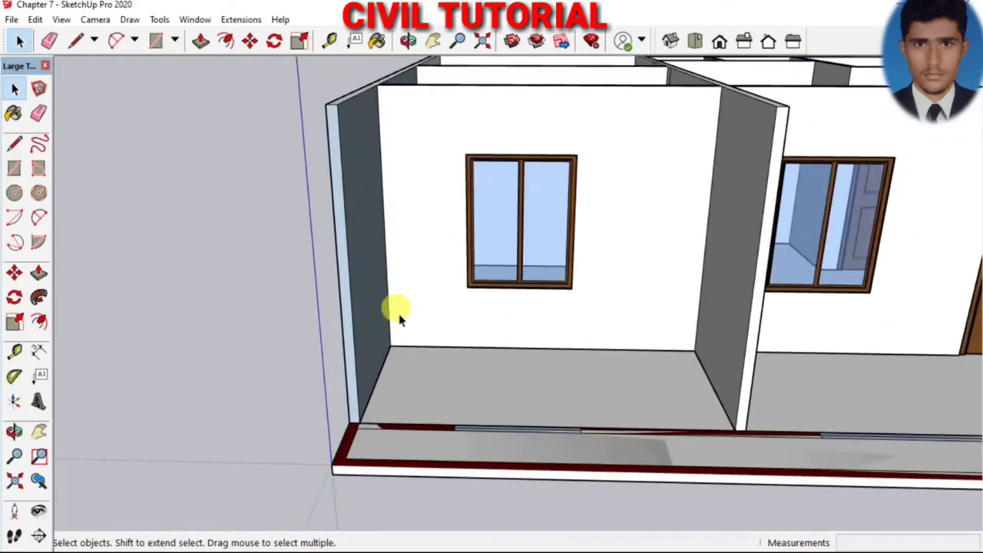
scroll(463, 328, up, 1)
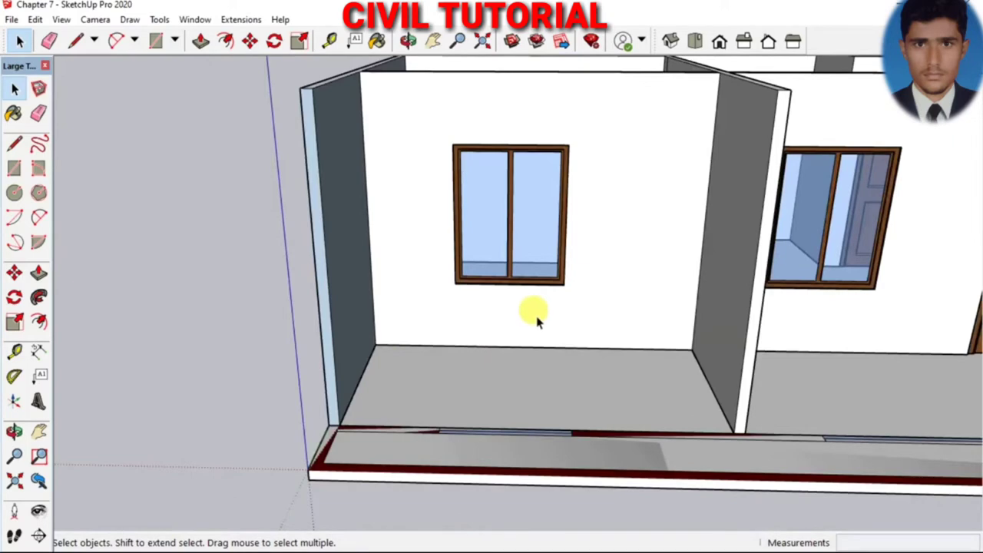
scroll(534, 319, up, 2)
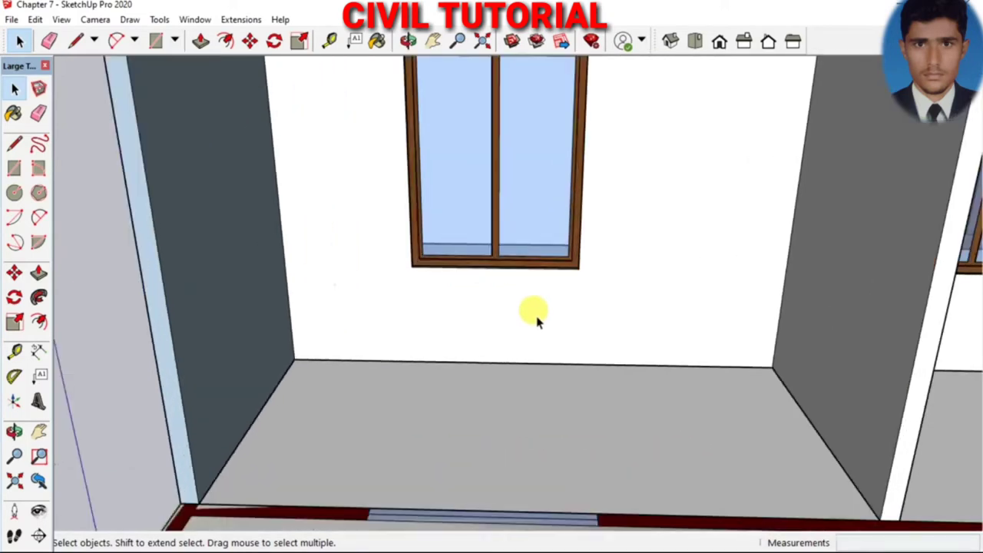
key(t)
Place a Tape Measure guide 9.8' from the left wall's base edge across the front bay floor
click(270, 397)
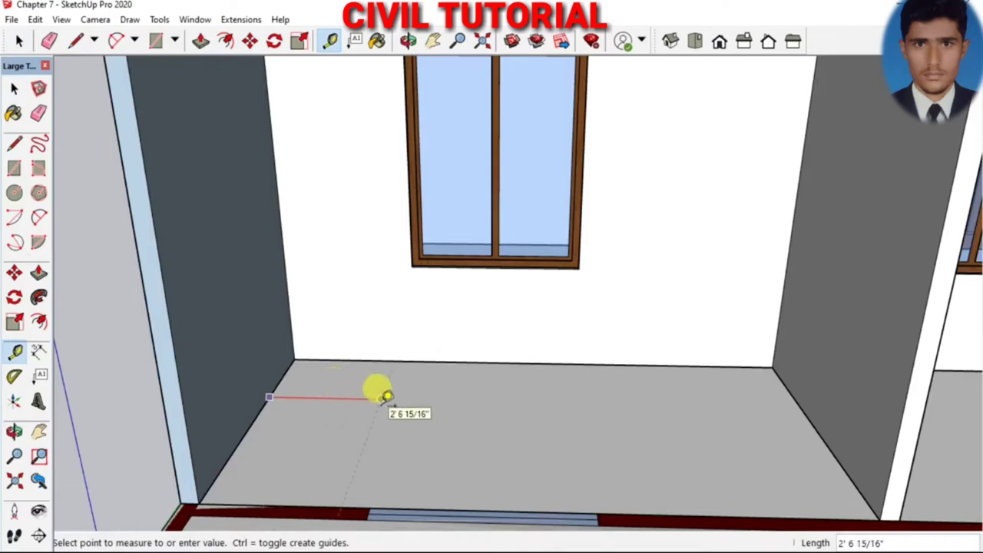
text(9.8)
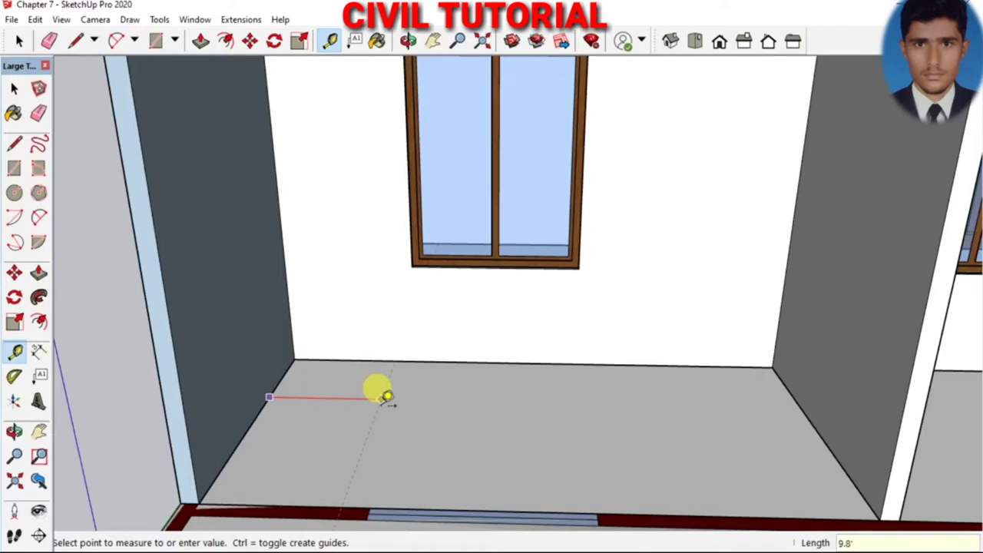
key(Return)
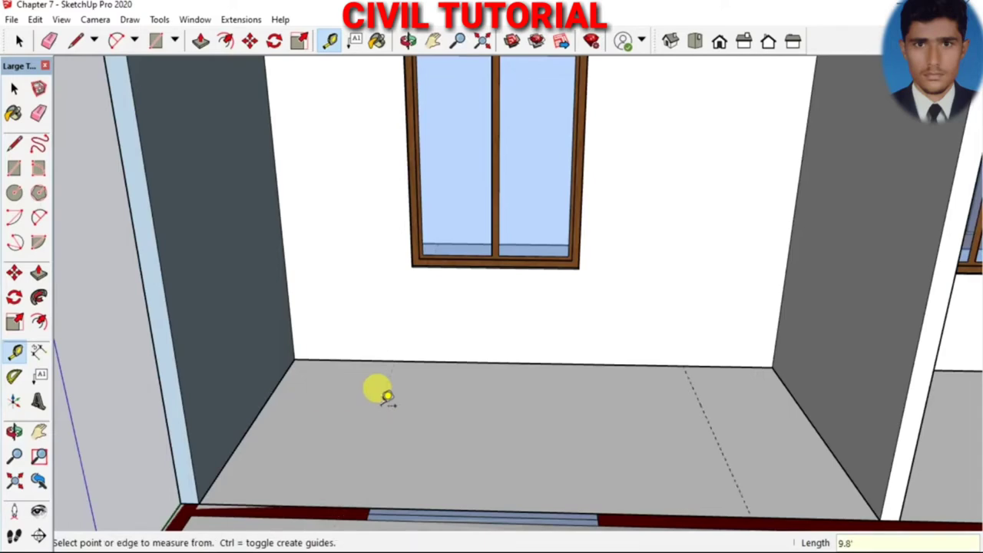
scroll(675, 342, up, 3)
Draw a 6" riser up from the floor-wall point with a tread running left, and select both edges
key(l)
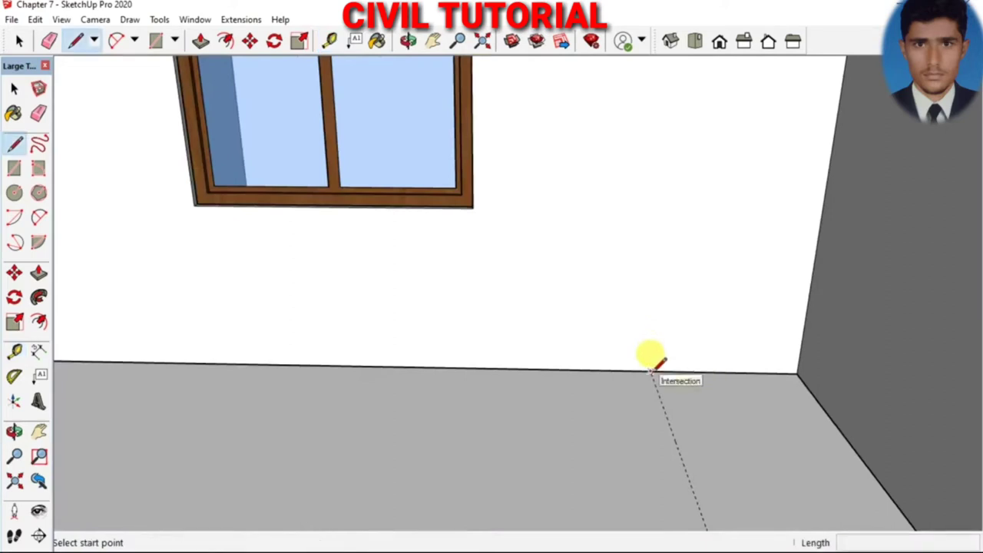
click(651, 370)
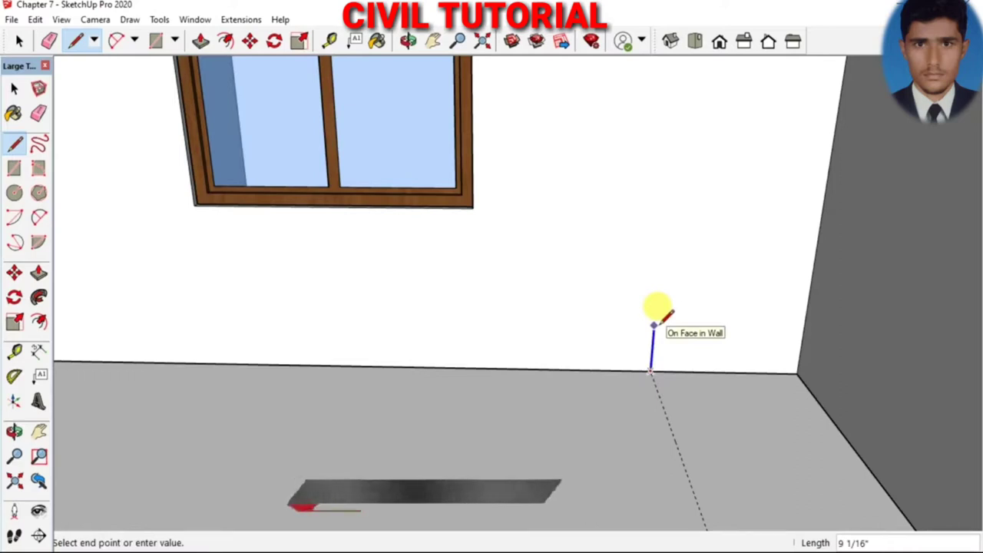
text(6)
key(Return)
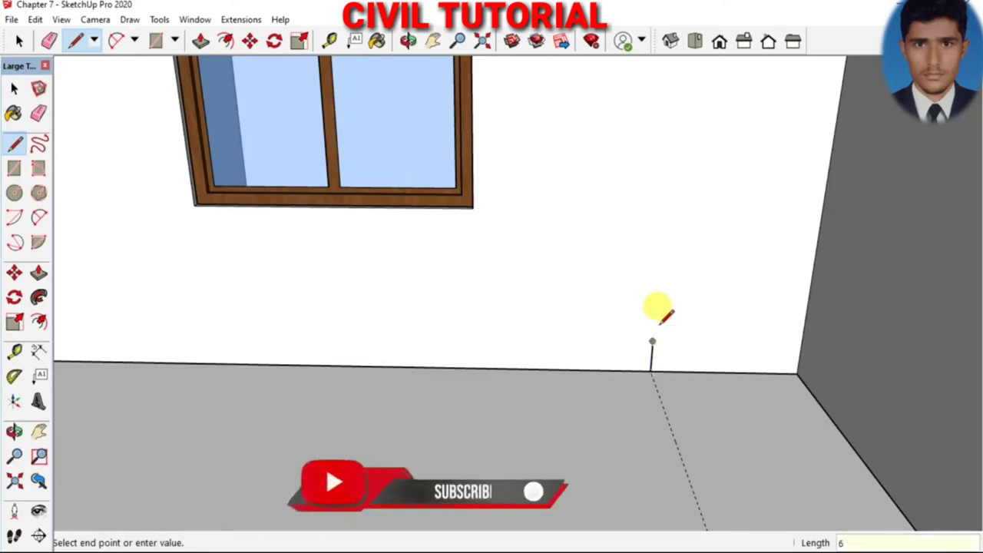
scroll(651, 335, up, 2)
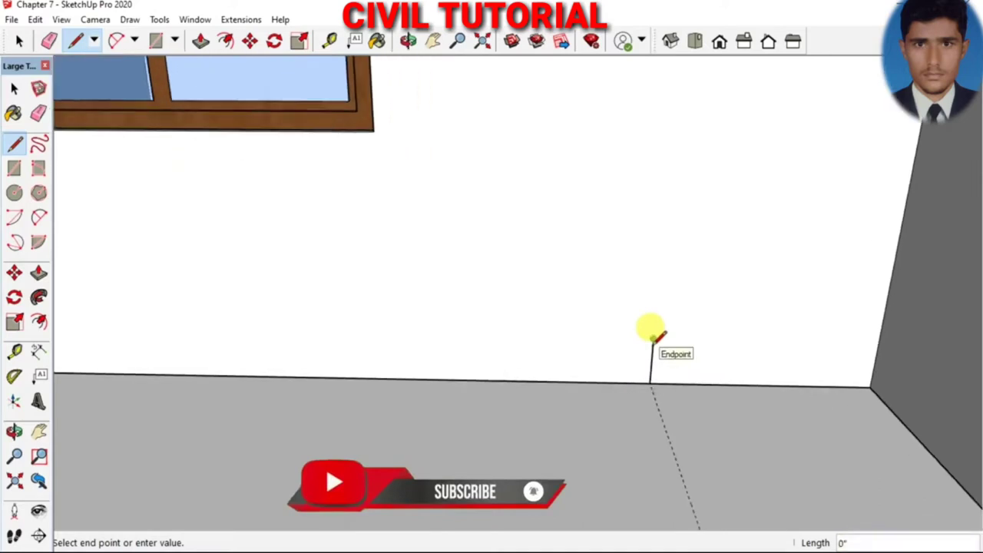
scroll(652, 335, up, 2)
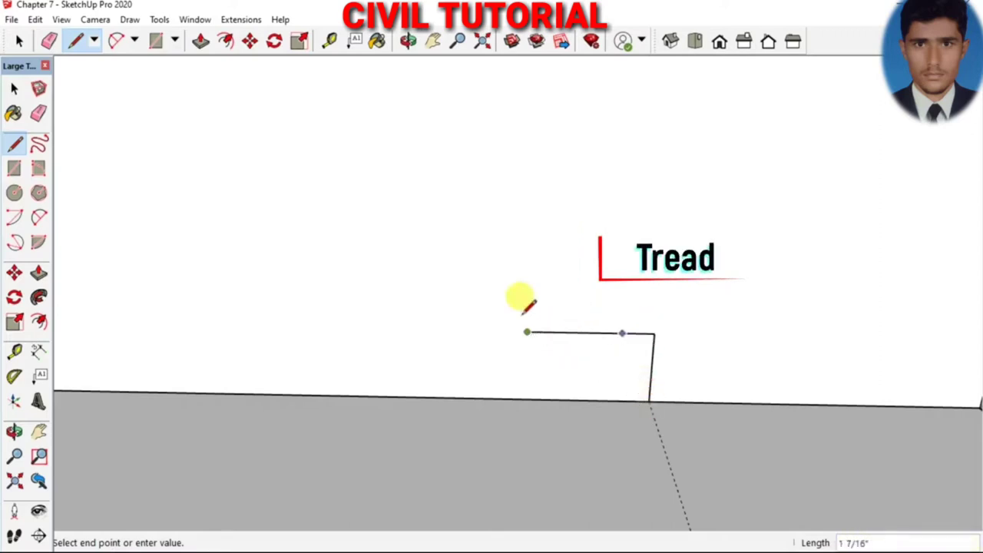
key(Escape)
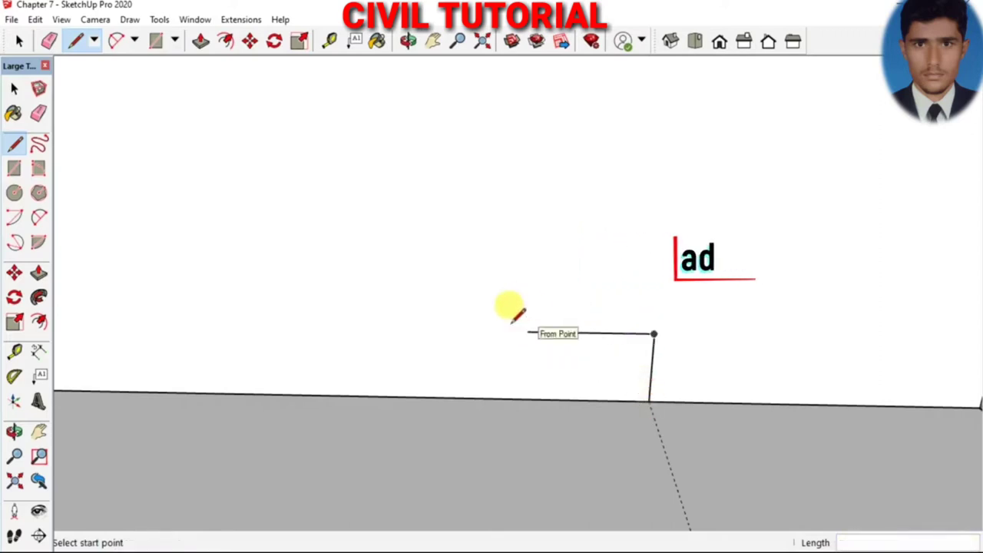
key(space)
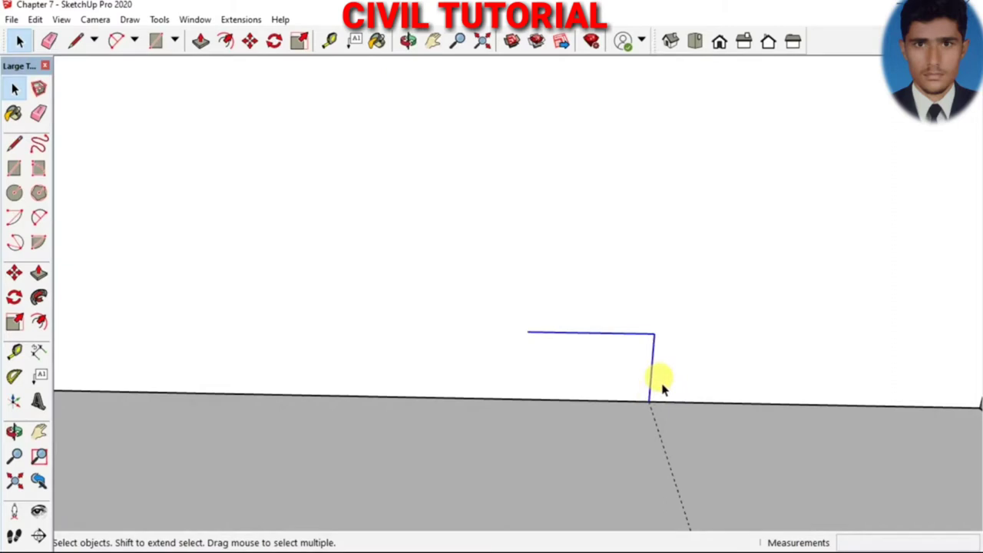
key(m)
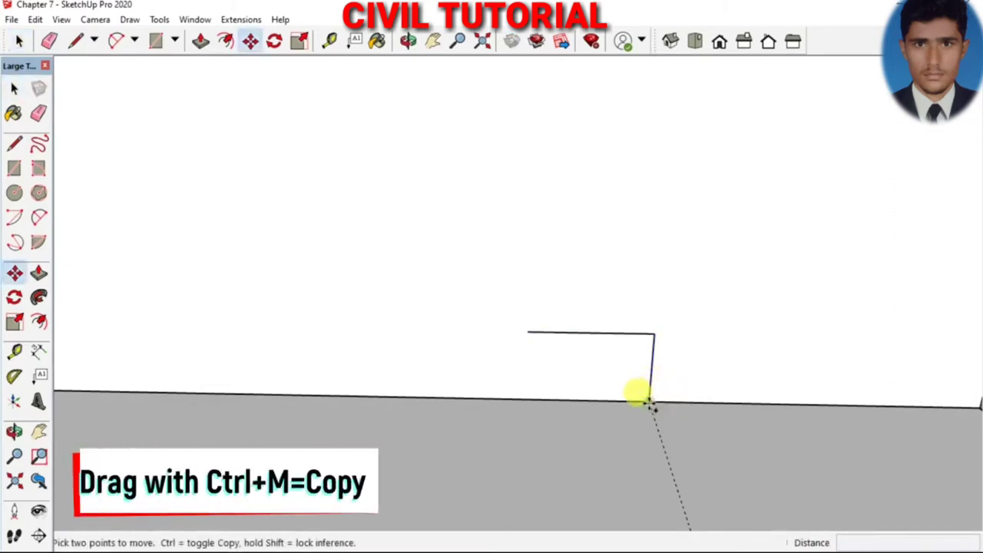
Copy the step profile onto its tread end ten times (*10) and erase the extra top step
key(ctrl)
click(648, 401)
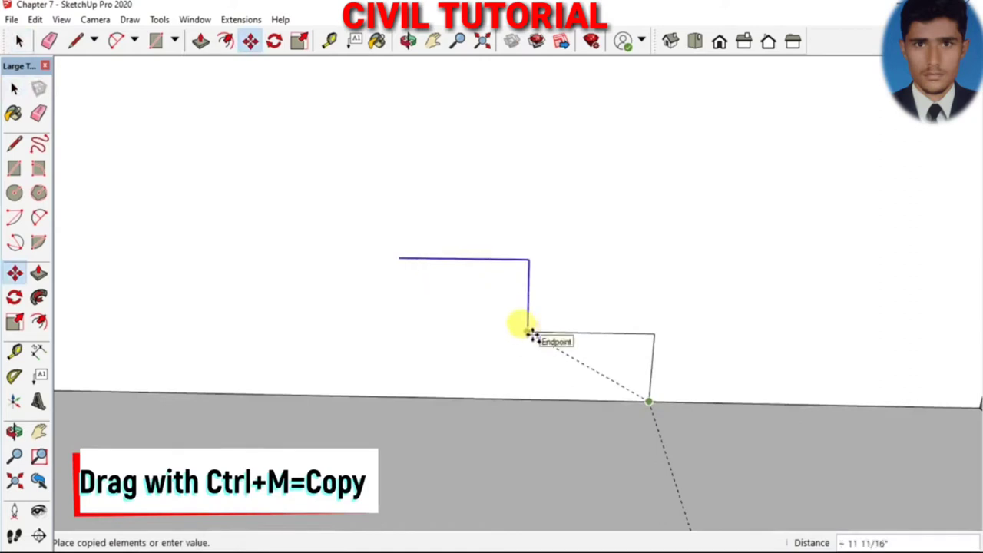
click(529, 331)
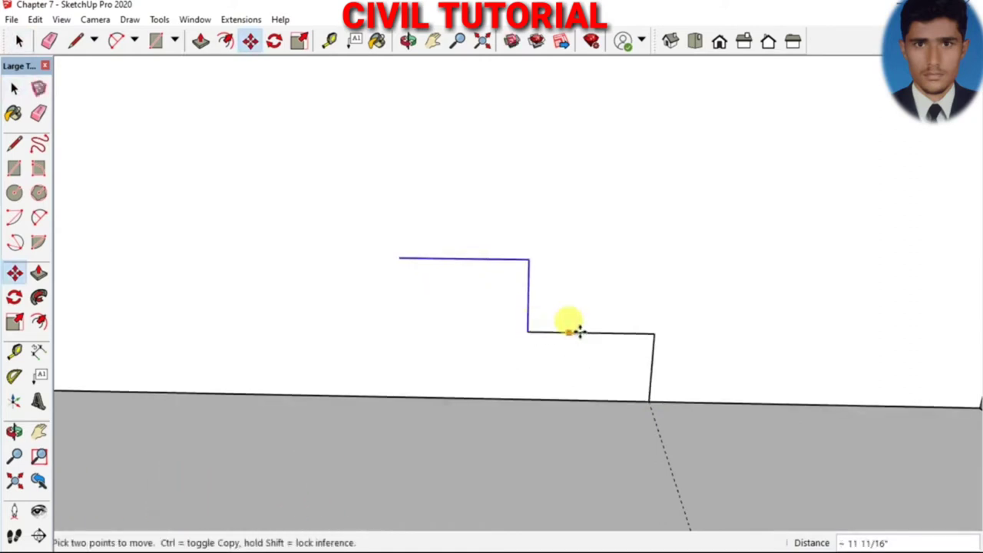
scroll(722, 355, down, 1)
text(*10)
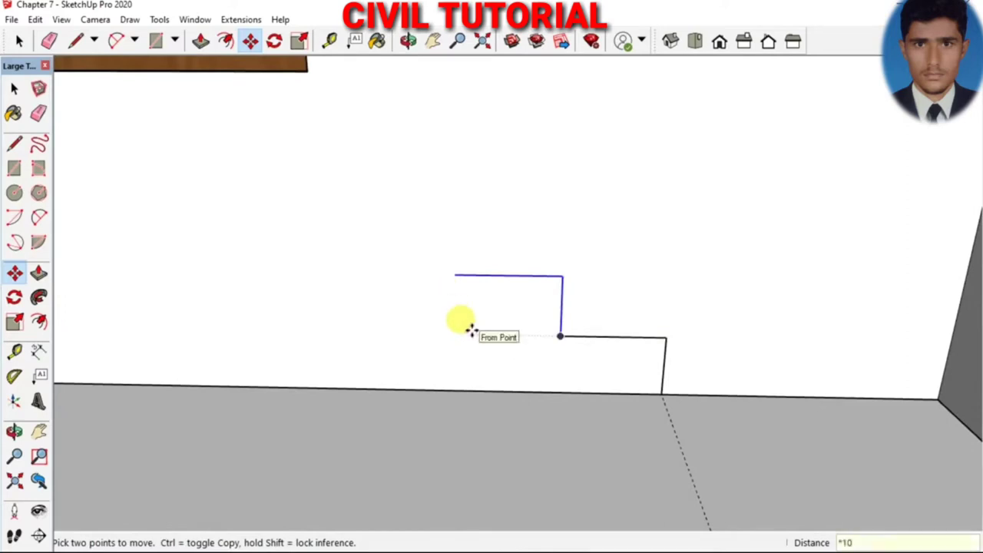
key(Return)
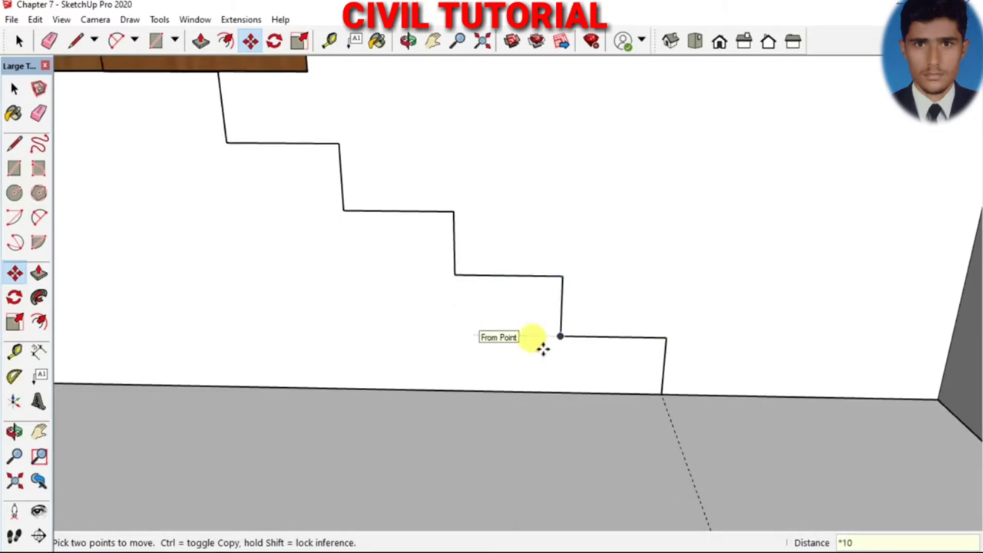
scroll(722, 357, down, 2)
scroll(660, 346, down, 2)
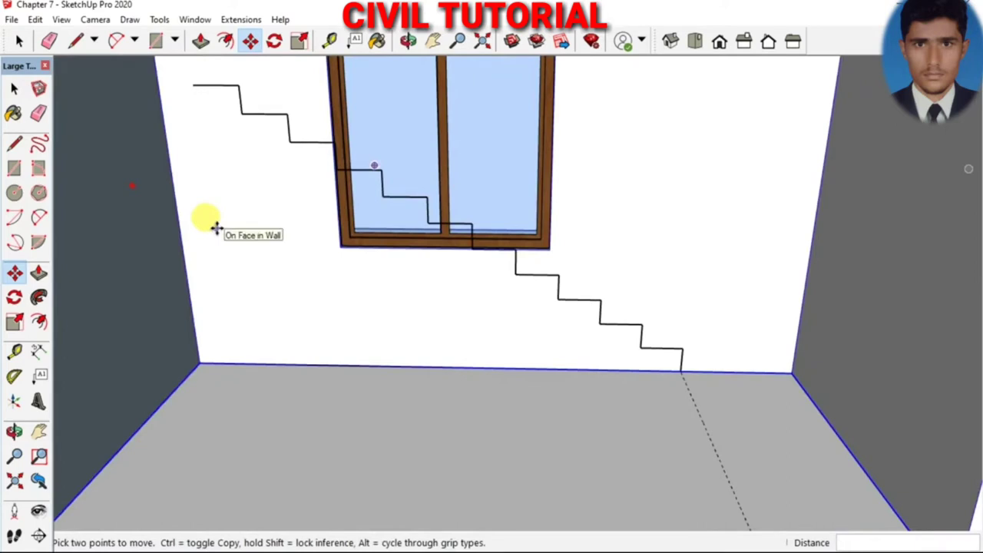
key(e)
drag(215, 82, 245, 101)
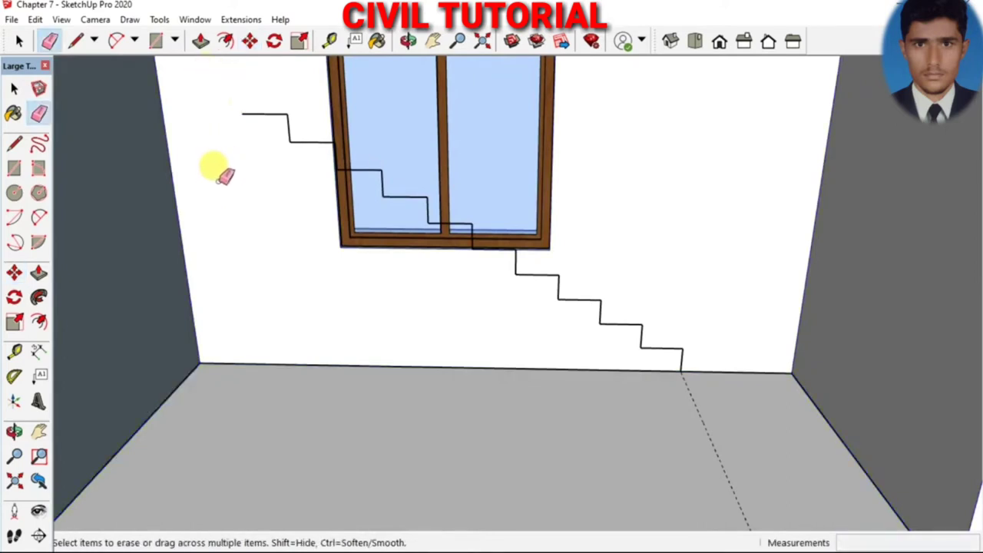
Draw a sloping line from the top step's end down to the bottom riser's base
key(l)
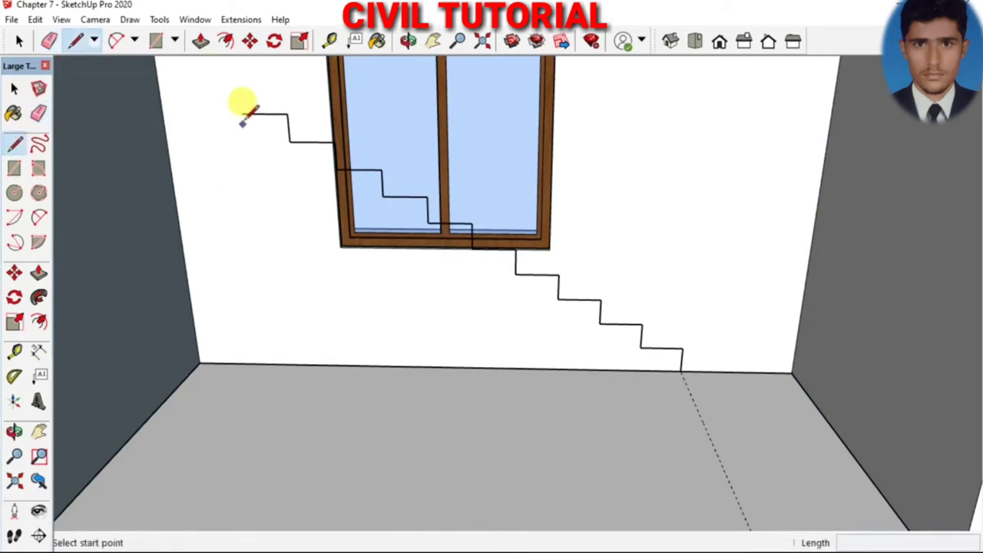
click(242, 113)
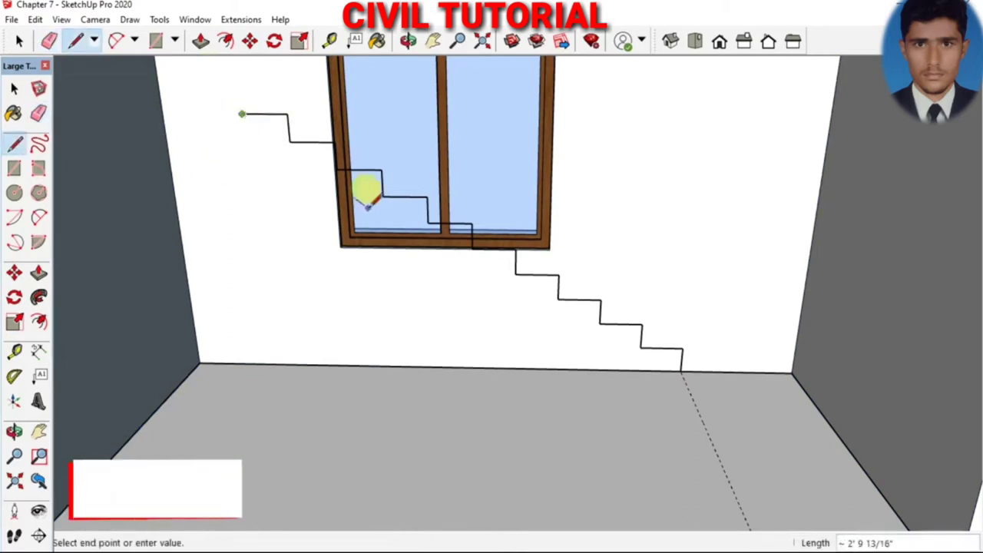
click(681, 370)
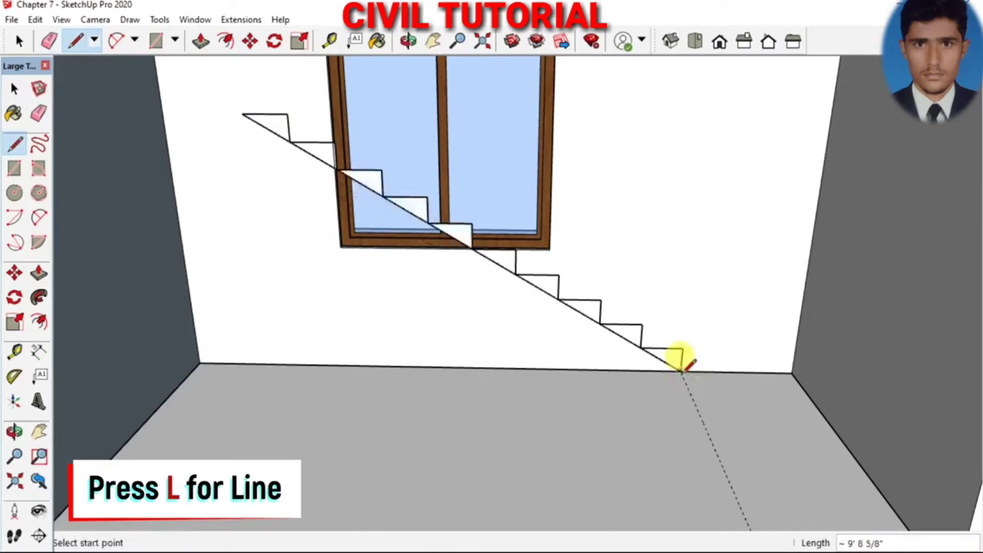
scroll(367, 261, up, 1)
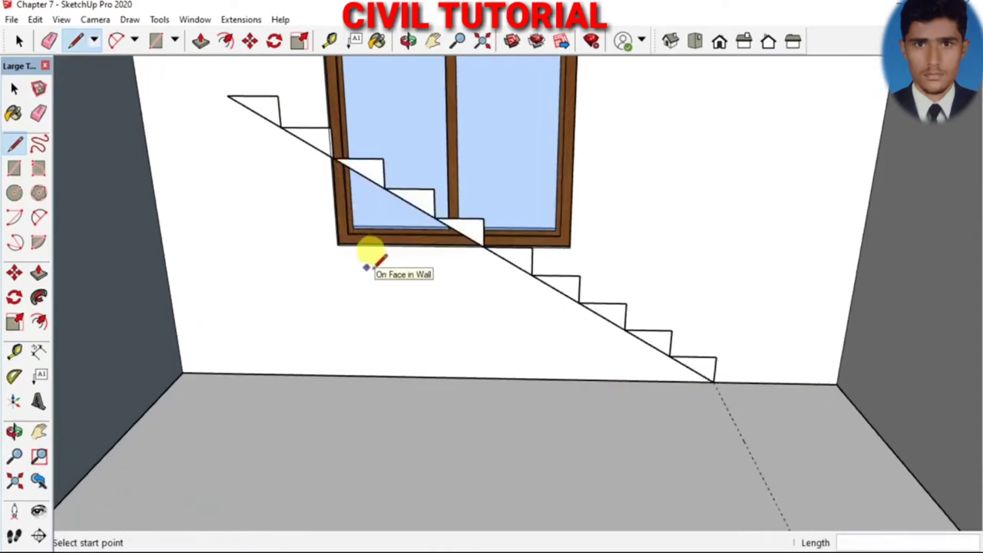
scroll(367, 268, down, 1)
scroll(460, 281, up, 1)
scroll(465, 284, down, 1)
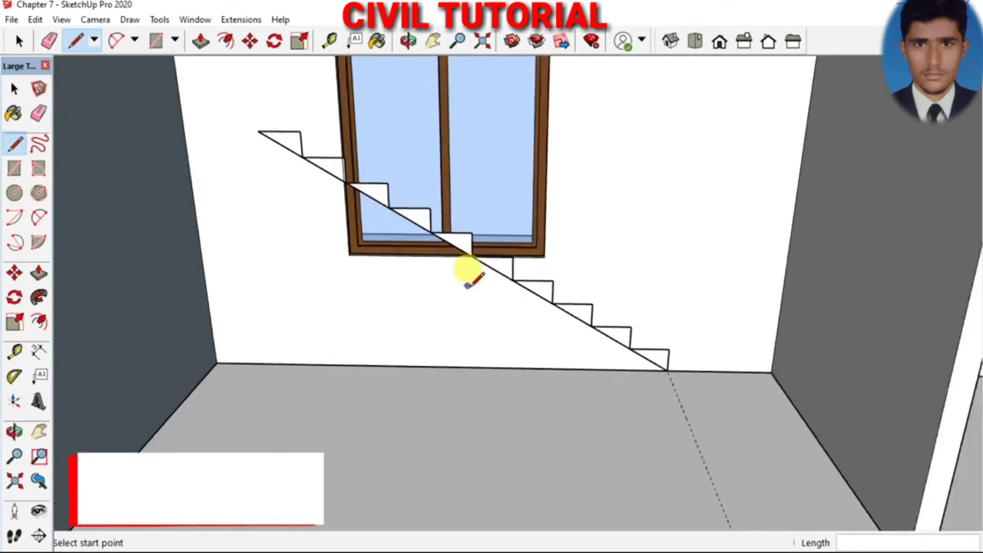
Place a guide 4" offset from and parallel to the sloping stair line
key(t)
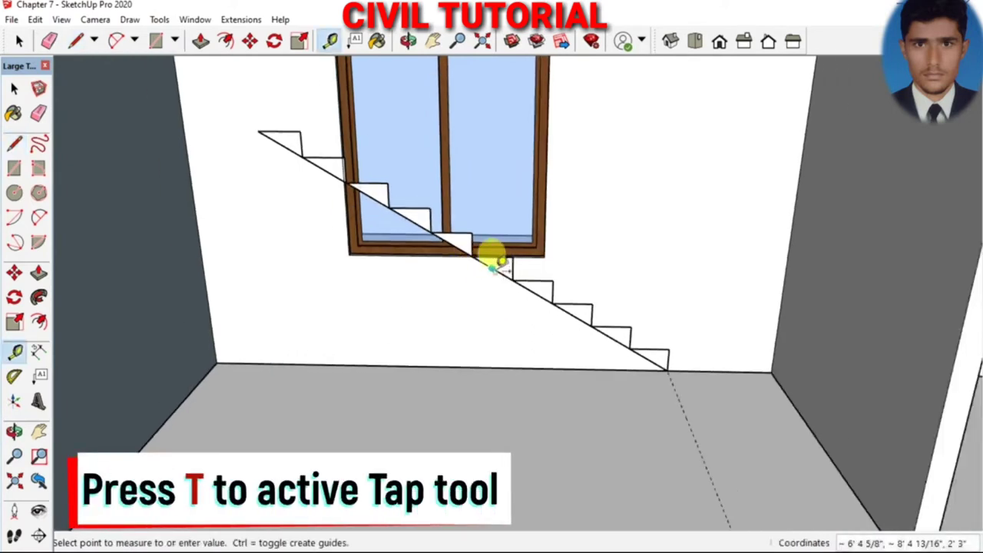
click(496, 265)
text(4)
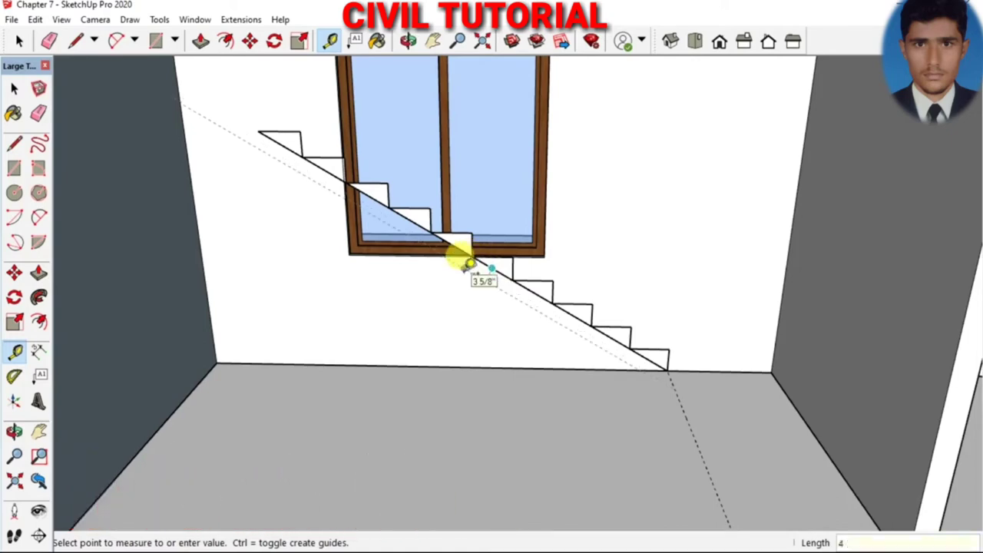
key(Return)
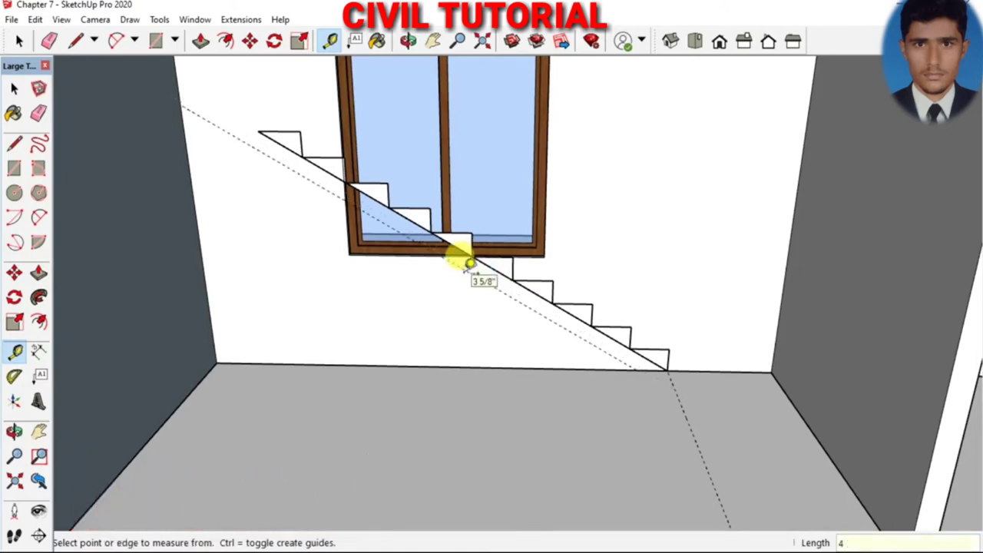
scroll(469, 263, up, 1)
scroll(470, 263, up, 1)
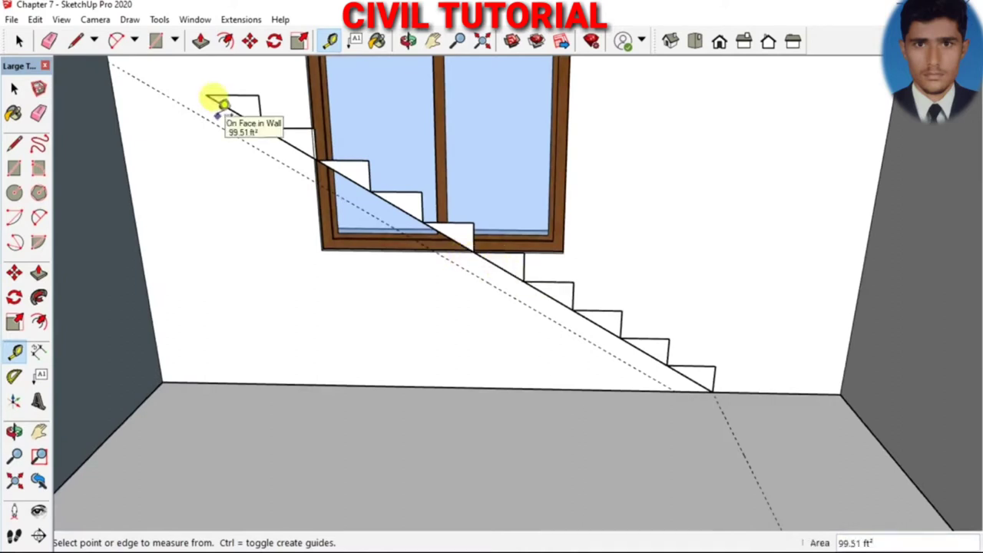
Trace the waist slab's edge along the guide from the top corner down to the floor
key(l)
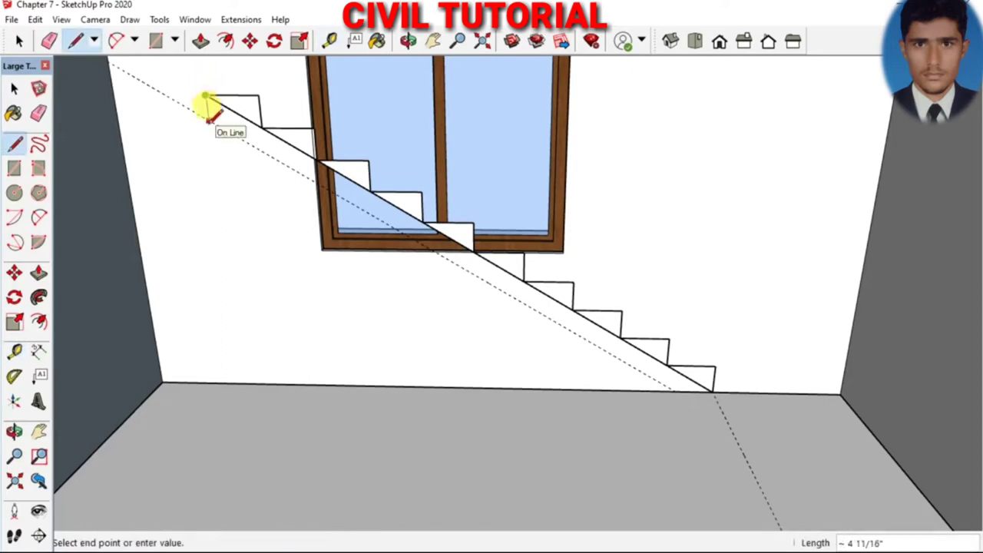
click(206, 94)
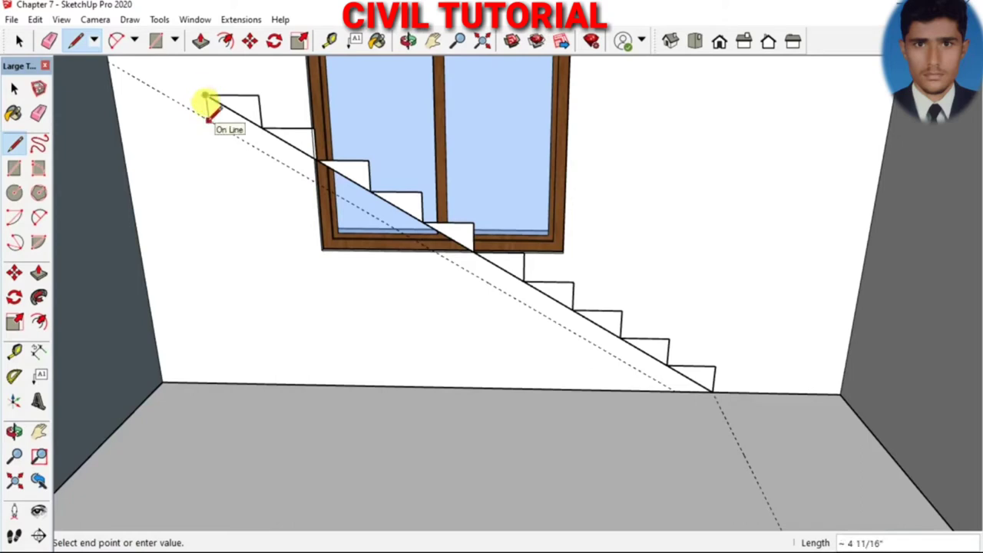
click(207, 120)
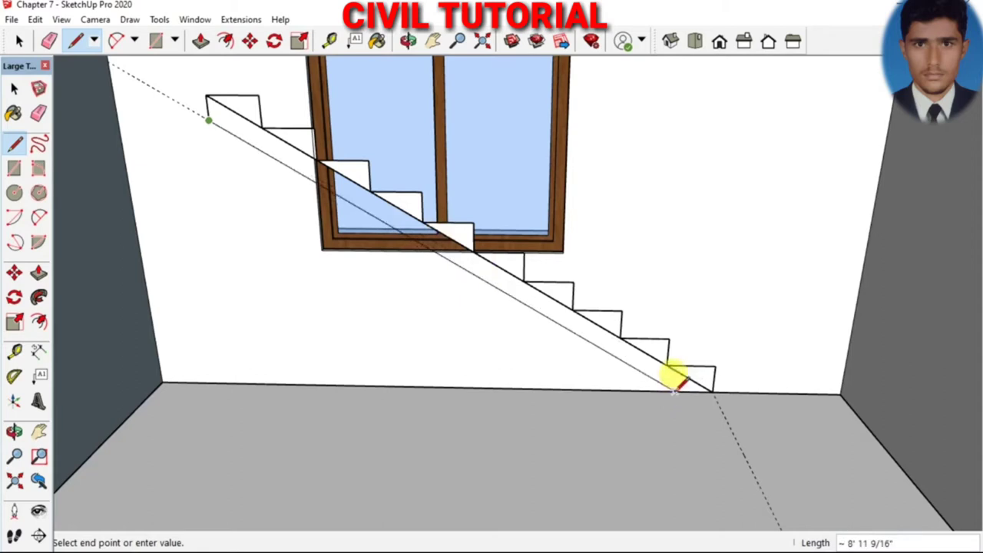
click(673, 392)
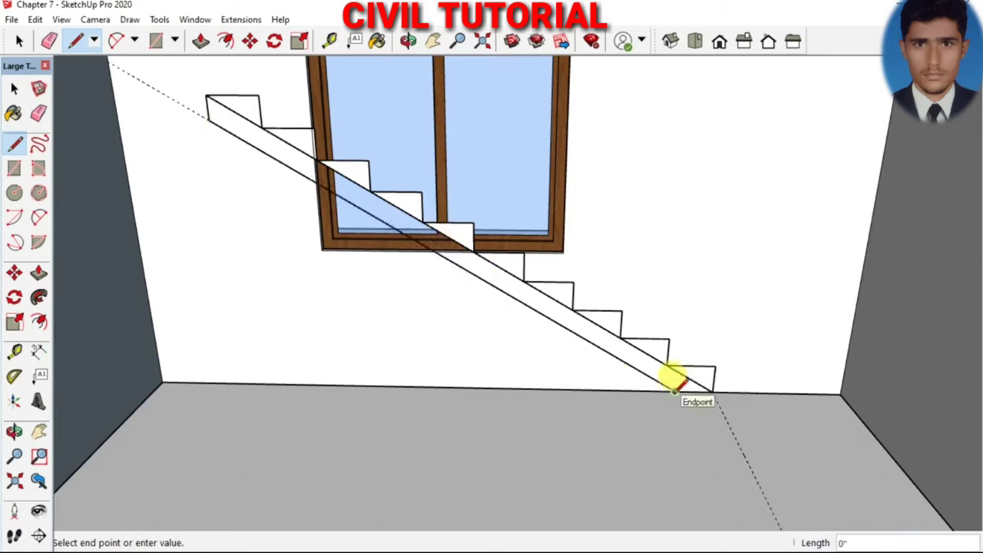
click(712, 391)
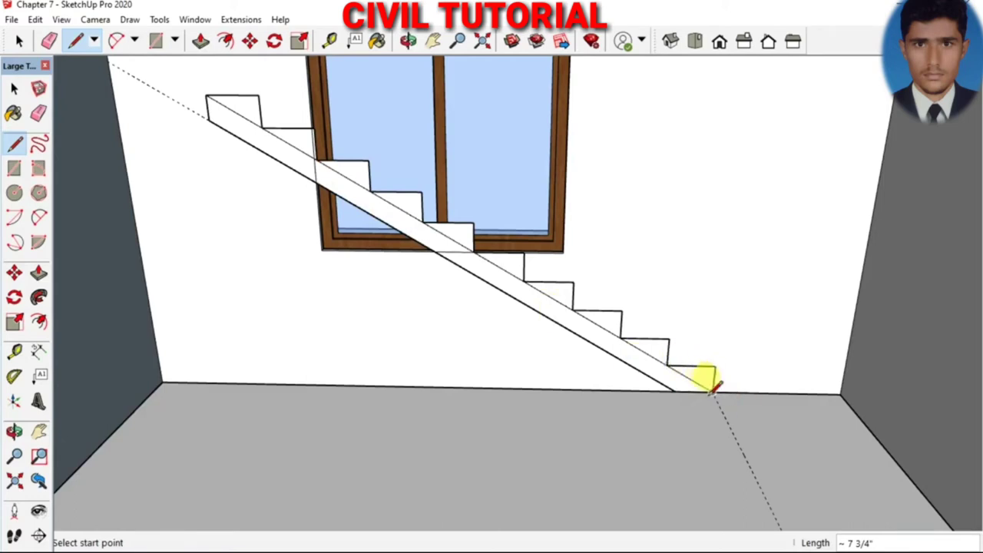
scroll(253, 161, up, 2)
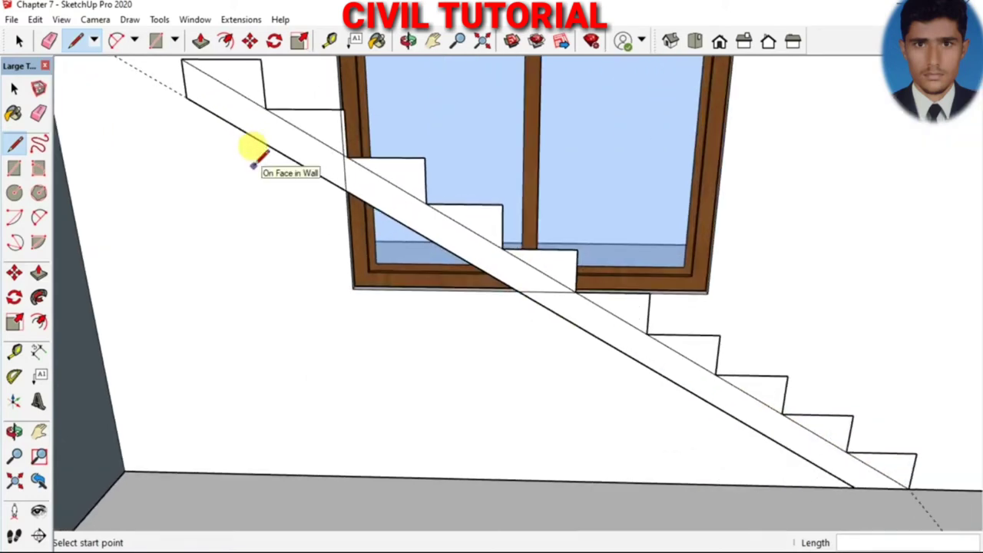
scroll(252, 161, down, 1)
scroll(255, 163, down, 1)
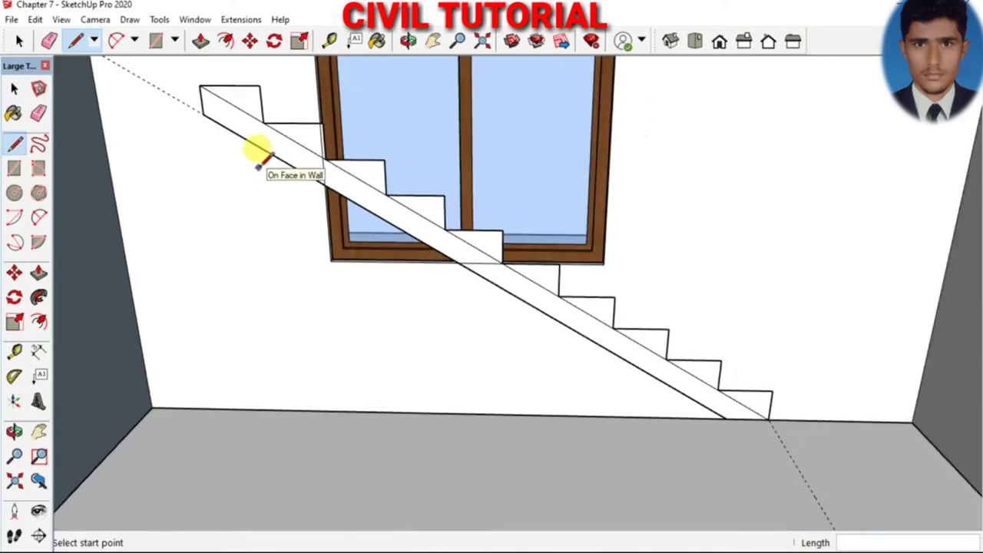
Erase the doubled diagonal line along the stair edge, leaving one sloping outline
key(e)
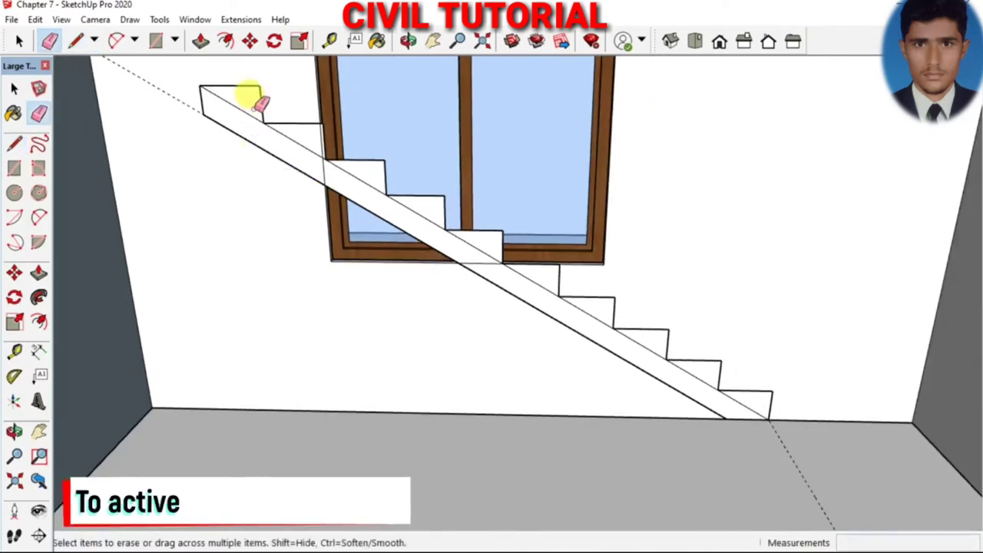
drag(251, 111, 285, 127)
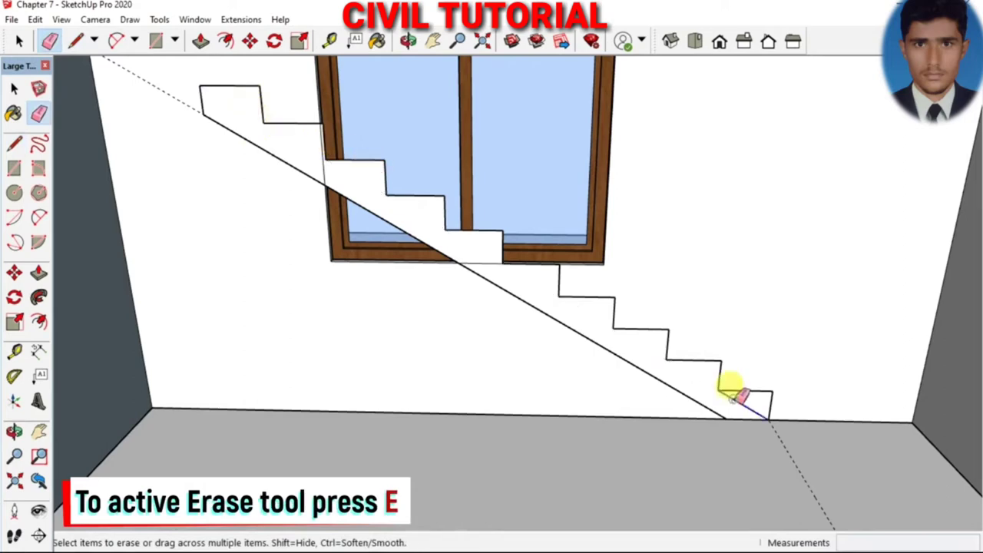
scroll(606, 341, down, 1)
scroll(592, 328, down, 1)
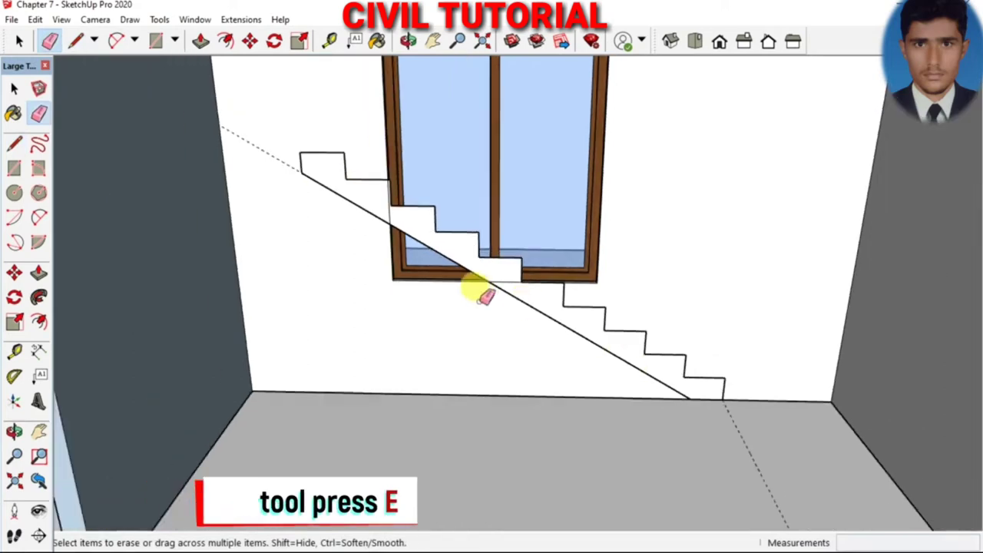
key(space)
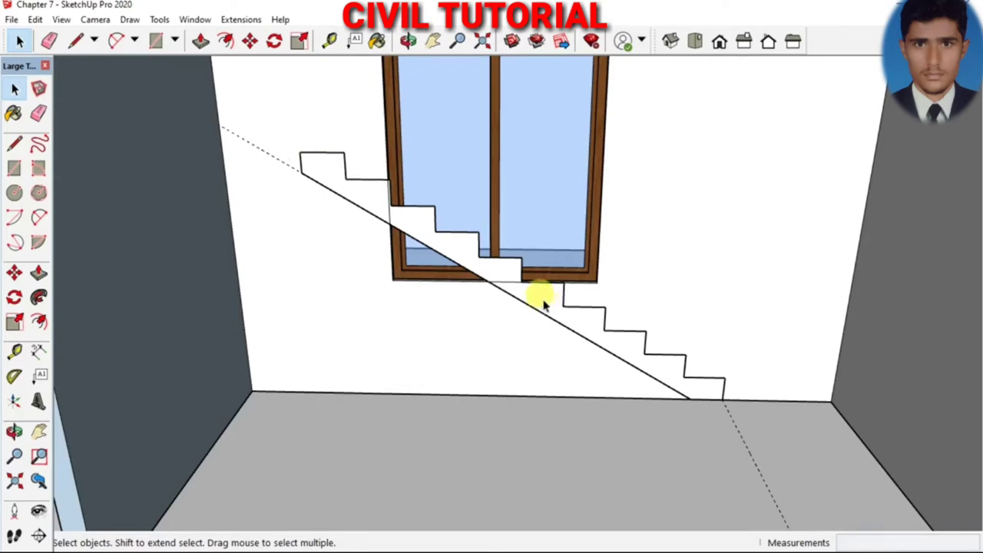
Make the stair profile's face and edges a group, then open it and select its face
double_click(542, 304)
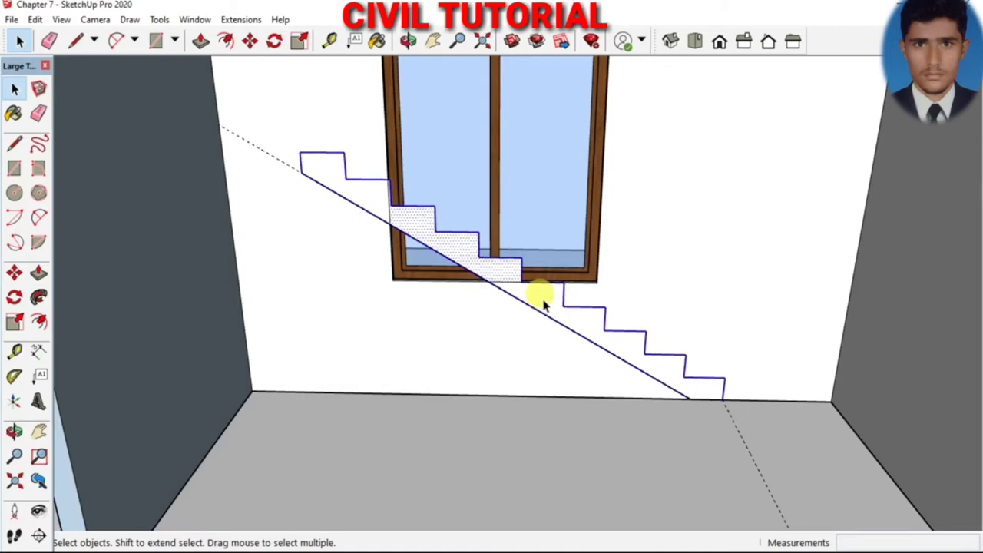
right_click(543, 304)
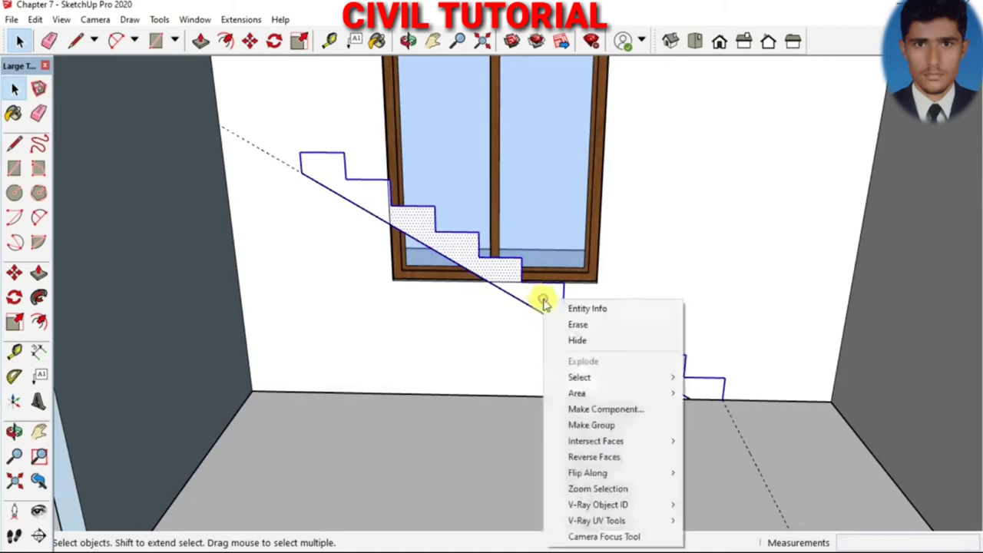
click(572, 426)
scroll(405, 226, down, 2)
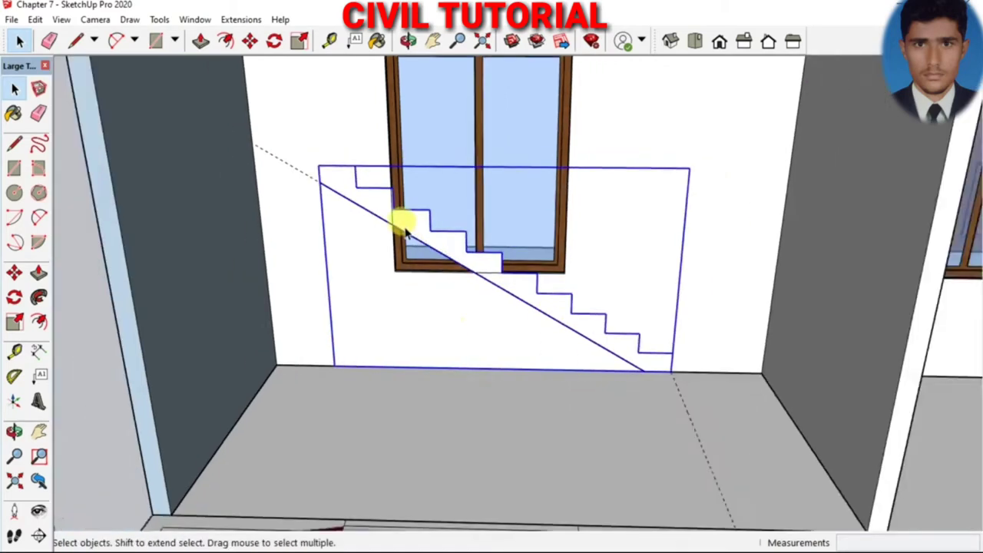
scroll(406, 227, down, 1)
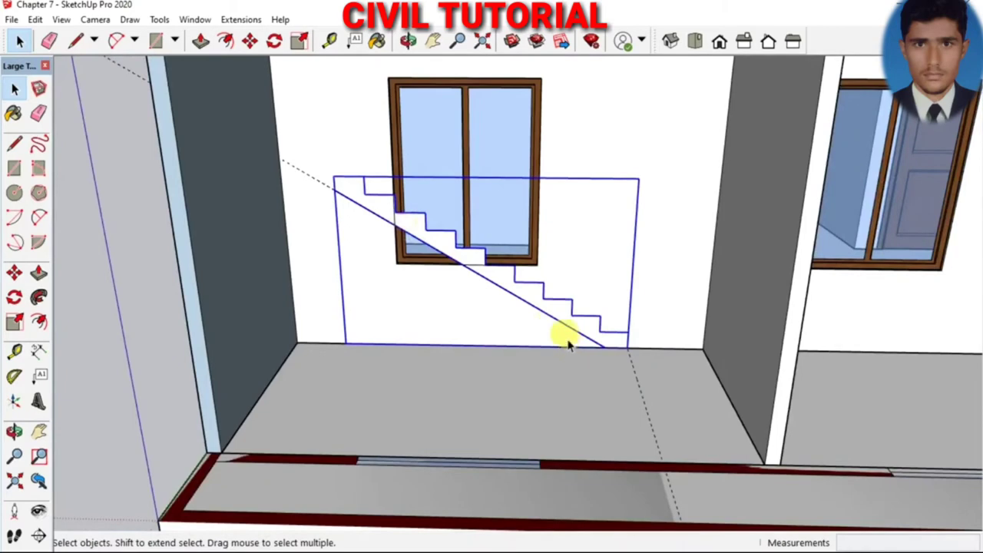
scroll(568, 346, up, 2)
scroll(562, 333, up, 1)
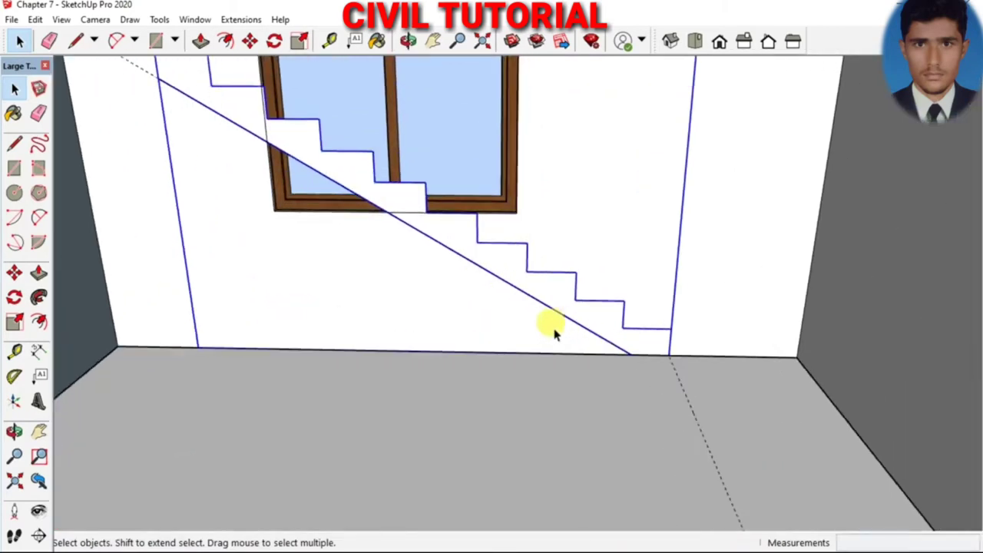
double_click(507, 273)
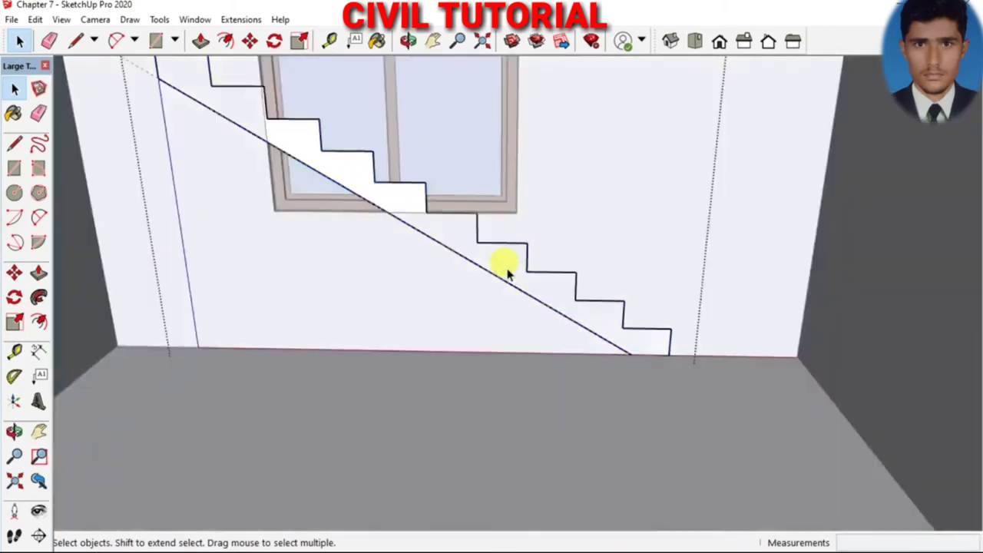
scroll(507, 273, down, 2)
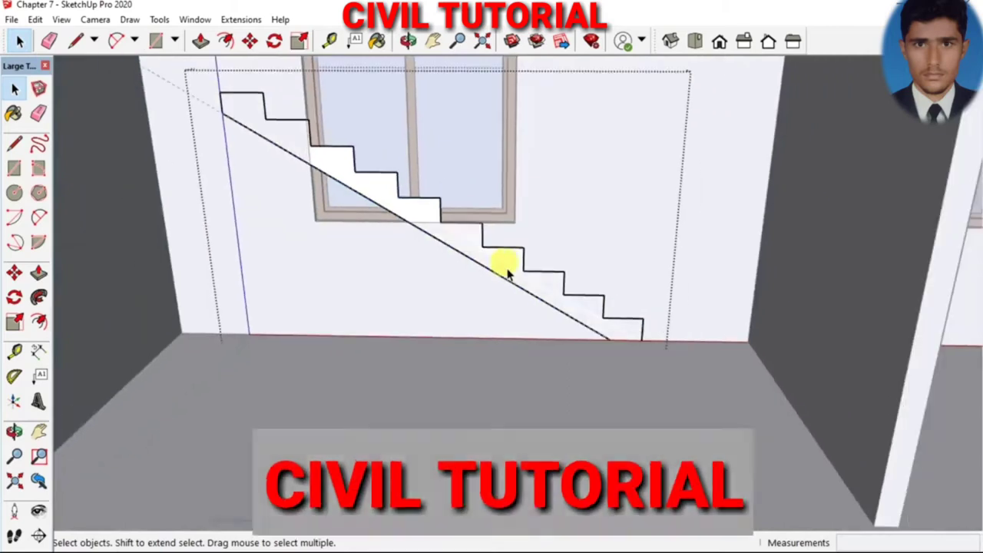
click(507, 274)
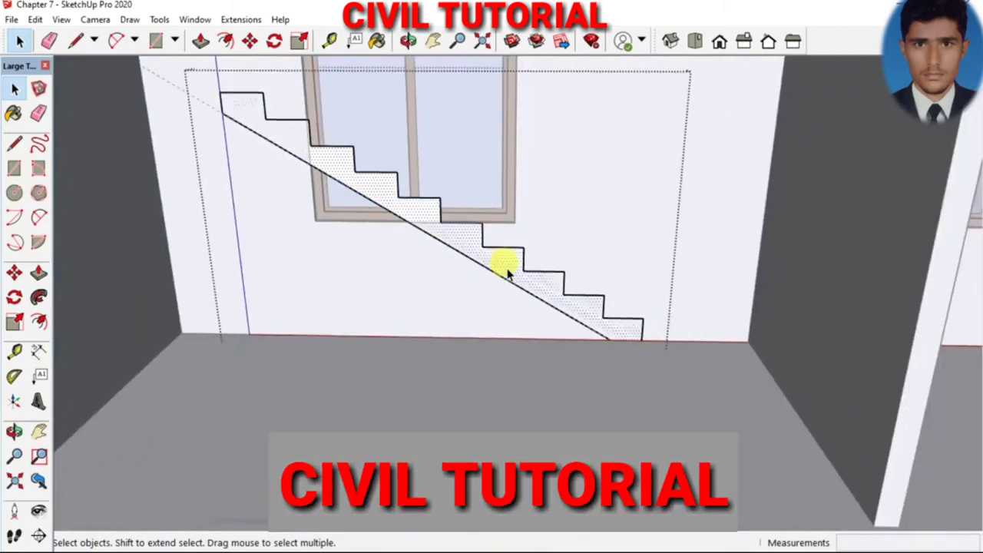
Extrude the stair profile face 3' into a solid flight
key(p)
click(503, 269)
text(3')
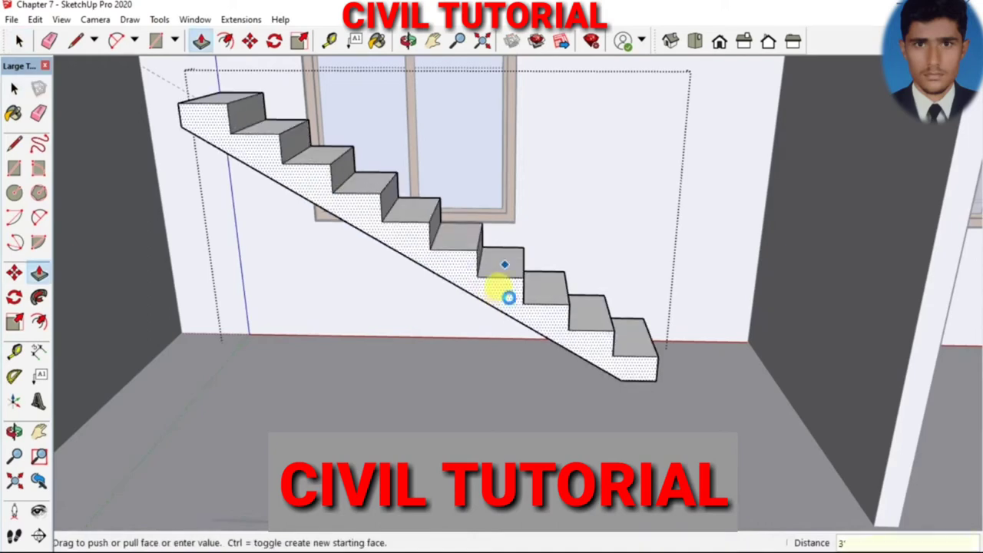
click(485, 330)
Pull the top landing's end face out until it meets the wall
mouse_move(284, 234)
middle_down()
mouse_move(270, 192)
mouse_move(336, 187)
mouse_move(359, 148)
mouse_move(377, 147)
middle_up()
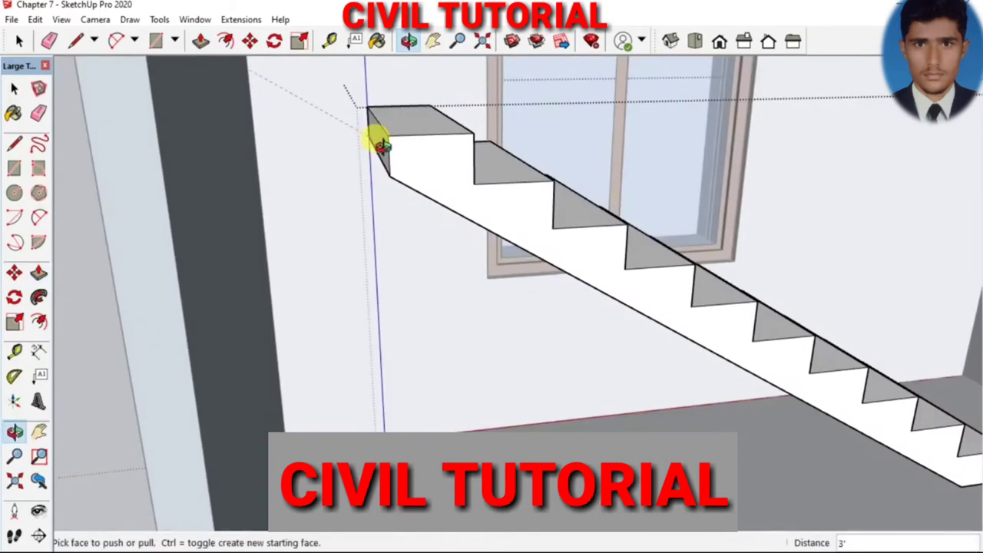
click(377, 149)
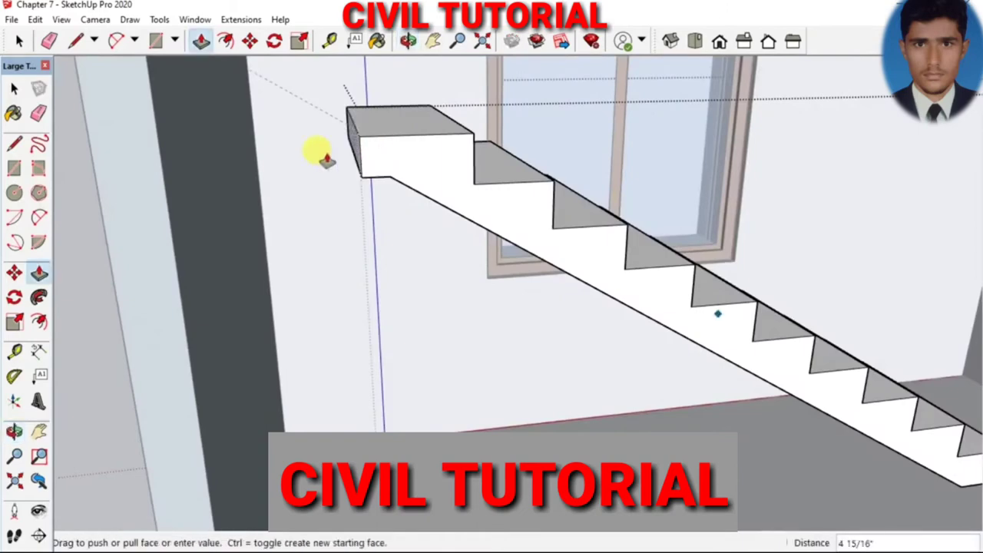
click(164, 195)
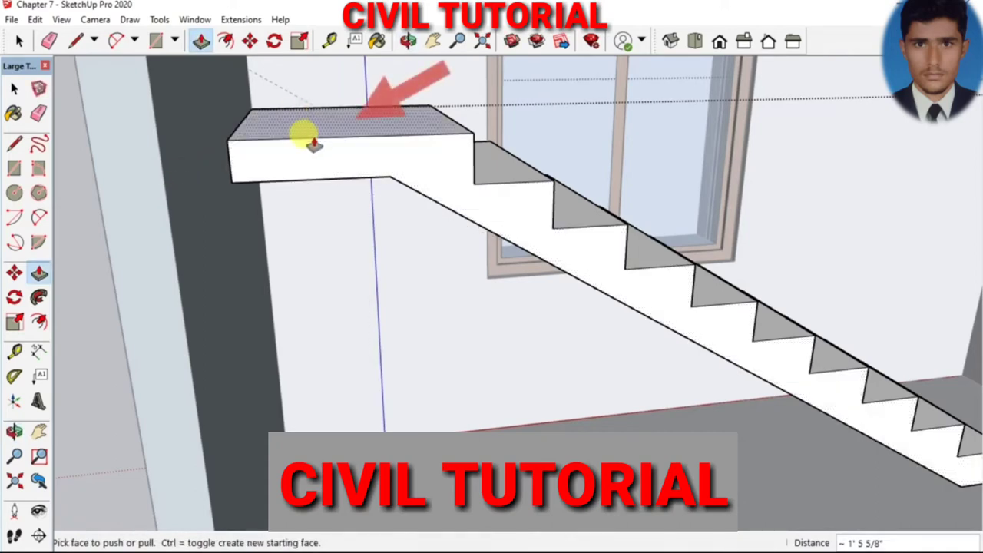
scroll(307, 142, down, 1)
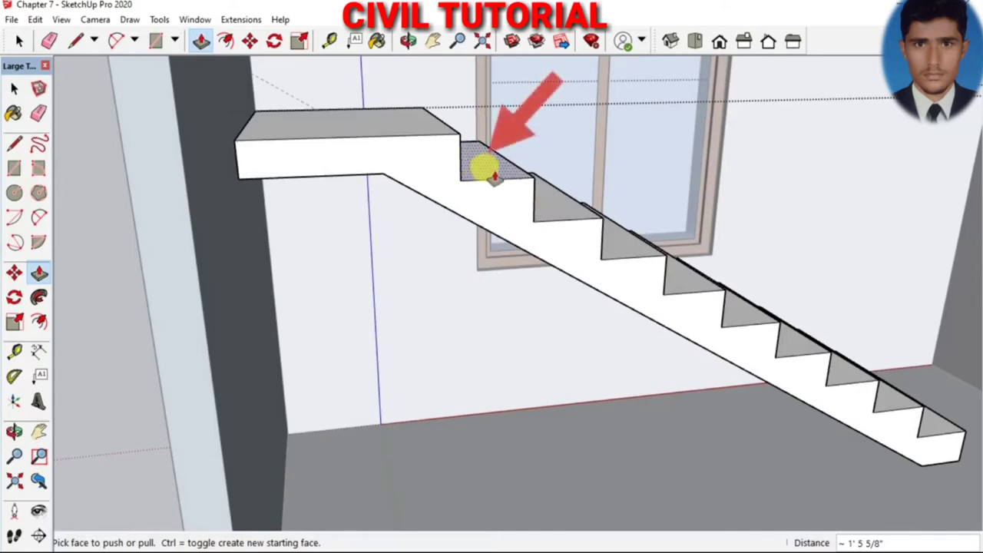
Orbit around the staircase for a frontal view, then a wider view of the room
mouse_move(478, 180)
middle_down()
mouse_move(467, 186)
mouse_move(476, 243)
middle_up()
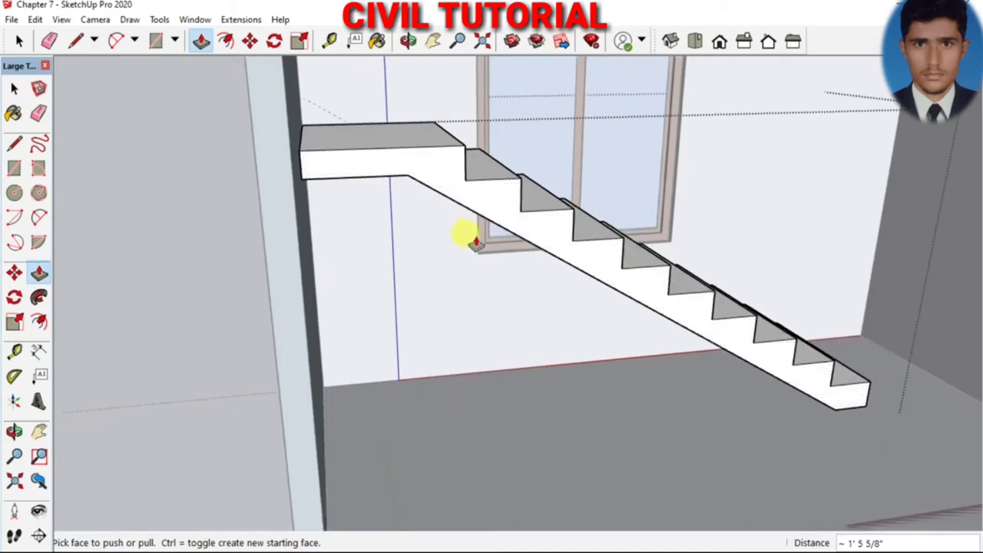
key(o)
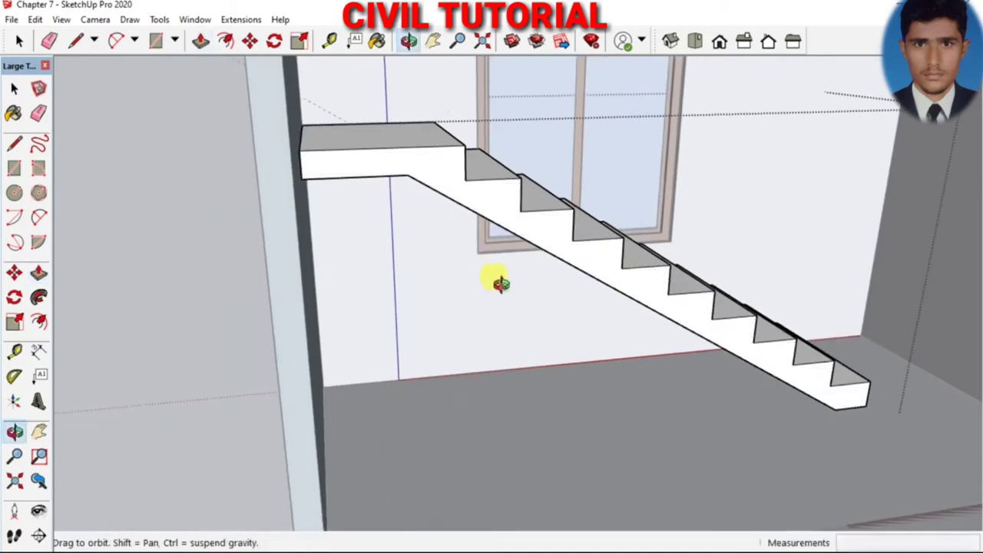
mouse_move(500, 283)
mouse_down()
mouse_move(402, 259)
mouse_move(417, 282)
mouse_up()
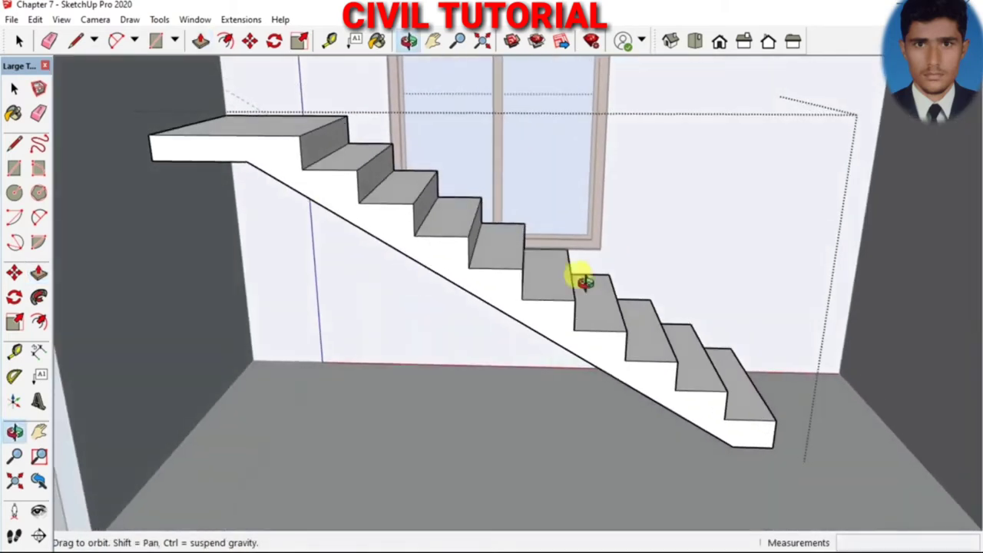
drag(673, 281, 738, 296)
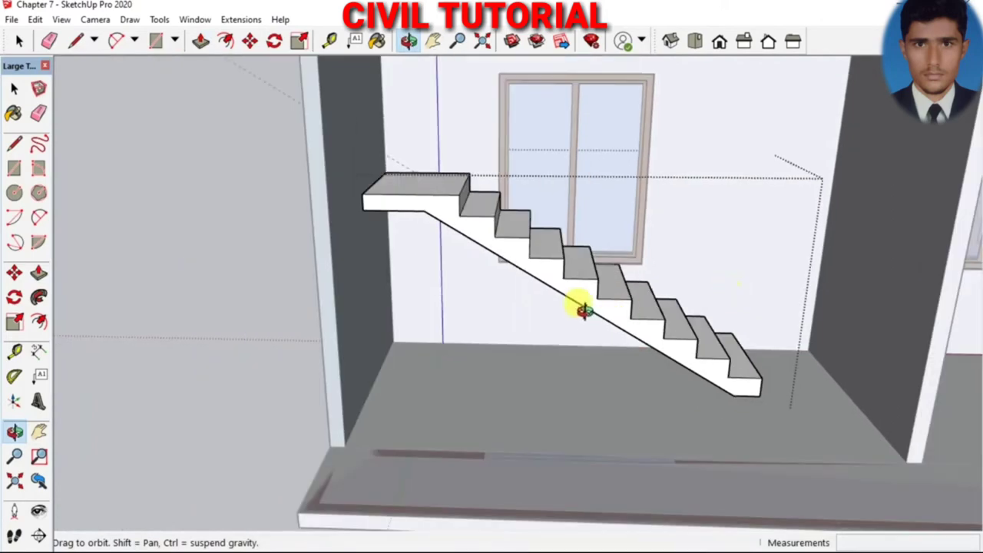
Zoom in on the top landing and begin a line at its corner
scroll(750, 355, up, 2)
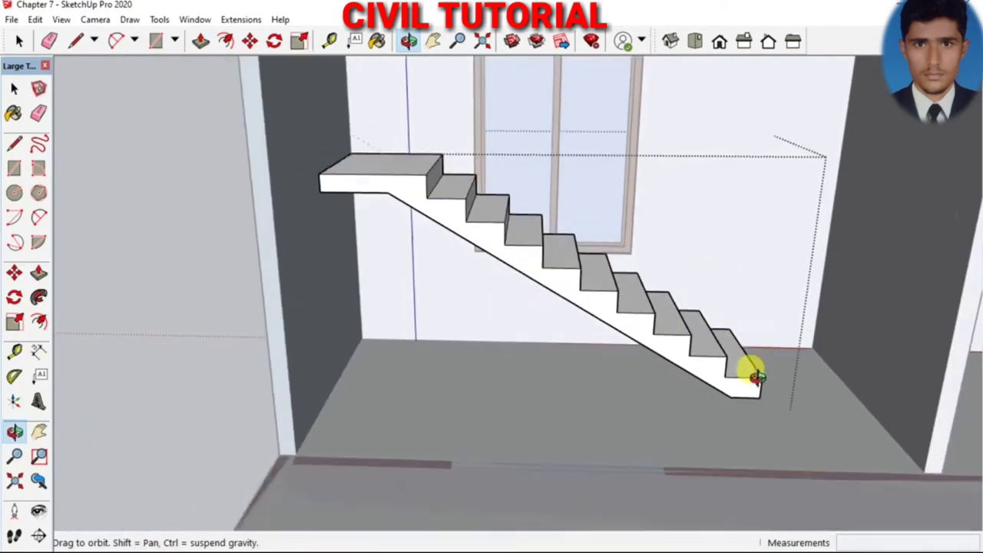
scroll(752, 373, up, 2)
scroll(321, 177, down, 3)
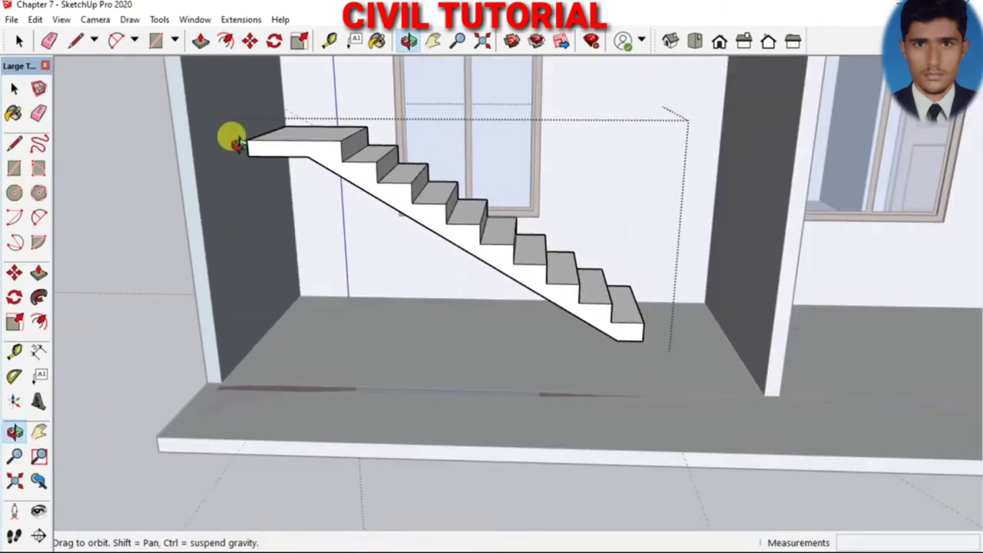
scroll(261, 152, up, 1)
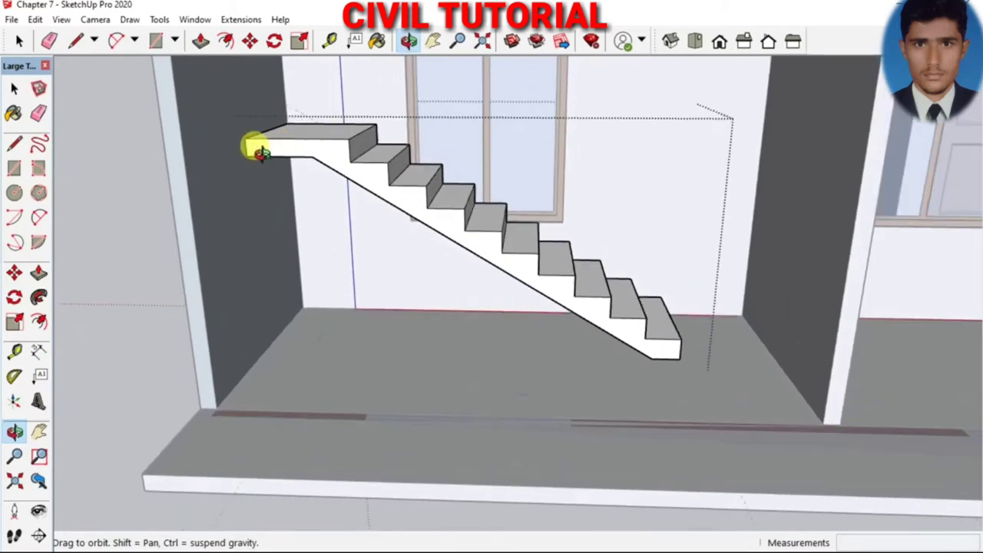
scroll(261, 152, up, 1)
scroll(303, 154, down, 1)
scroll(280, 157, up, 1)
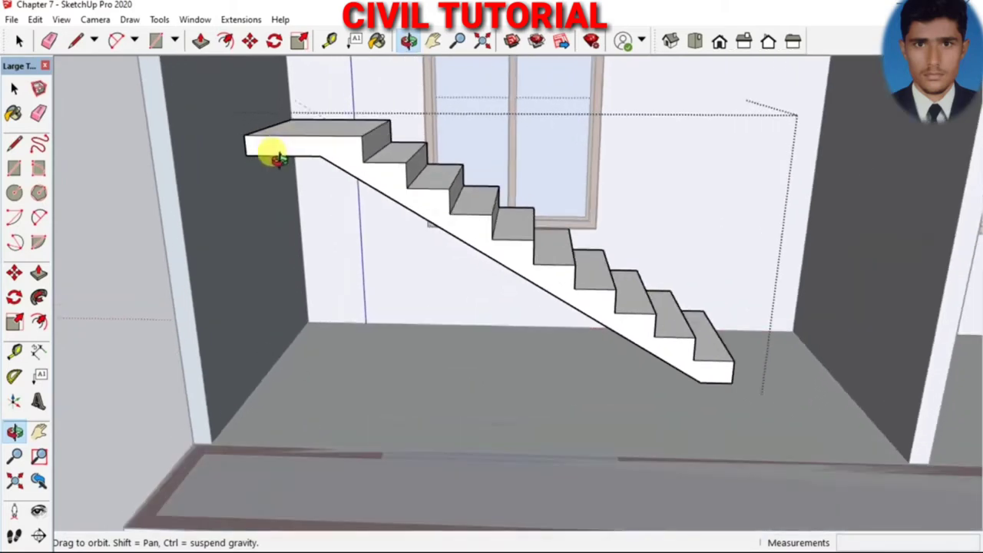
scroll(281, 158, up, 2)
key(l)
click(342, 151)
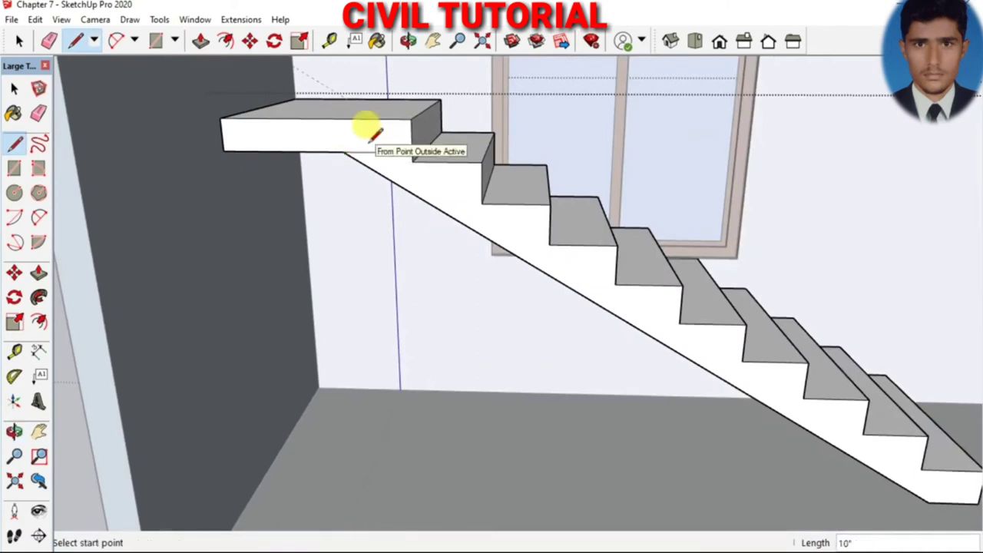
Push the landing's front face out 3'
key(p)
click(294, 136)
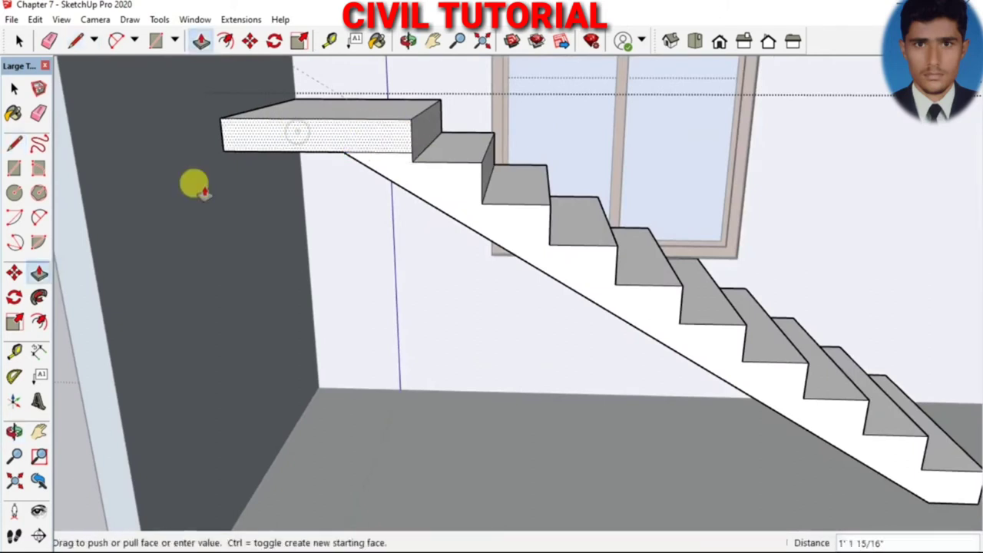
text(3')
key(Return)
scroll(269, 198, down, 3)
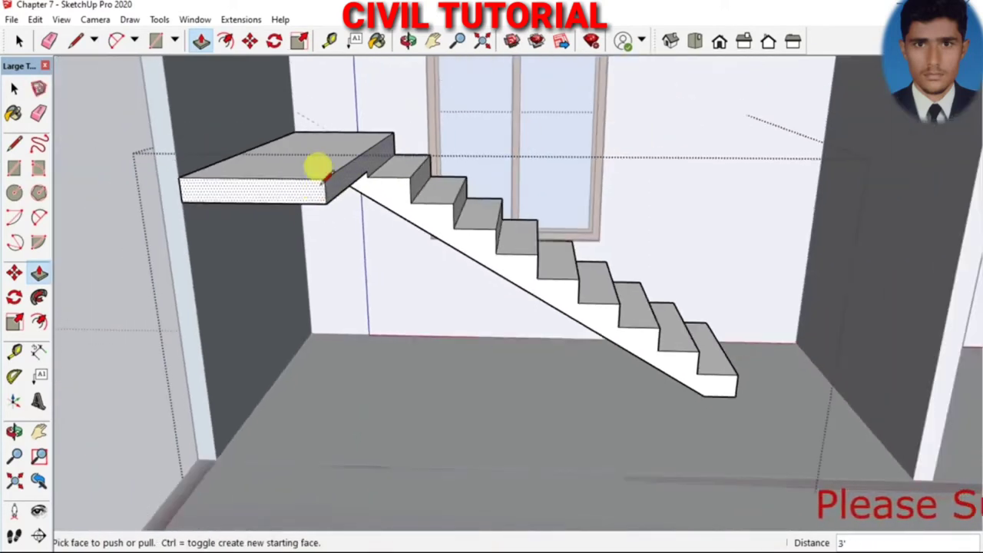
Draw a 6" vertical riser line from the landing corner and a 10" tread line
key(l)
scroll(323, 172, up, 1)
scroll(319, 168, up, 1)
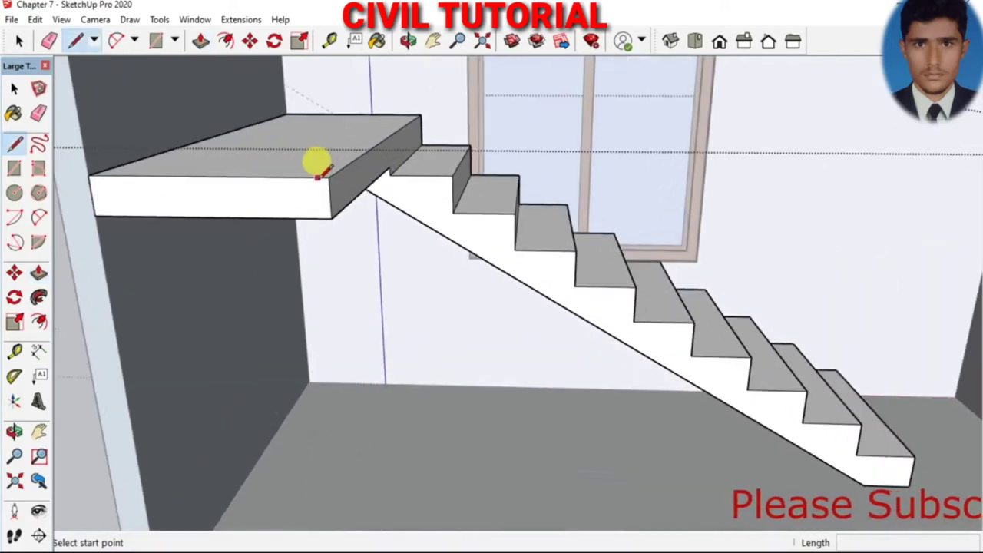
scroll(330, 165, up, 1)
click(334, 175)
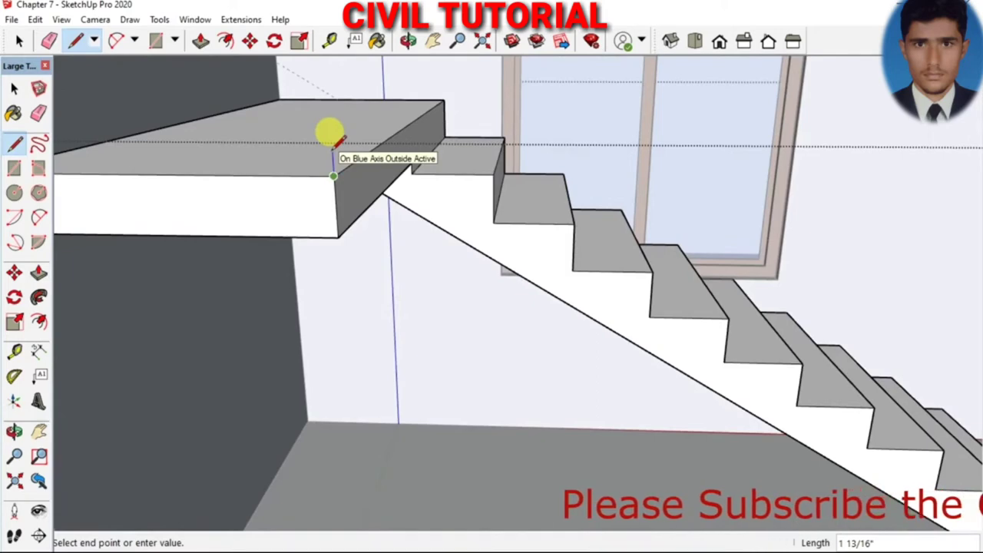
text(6)
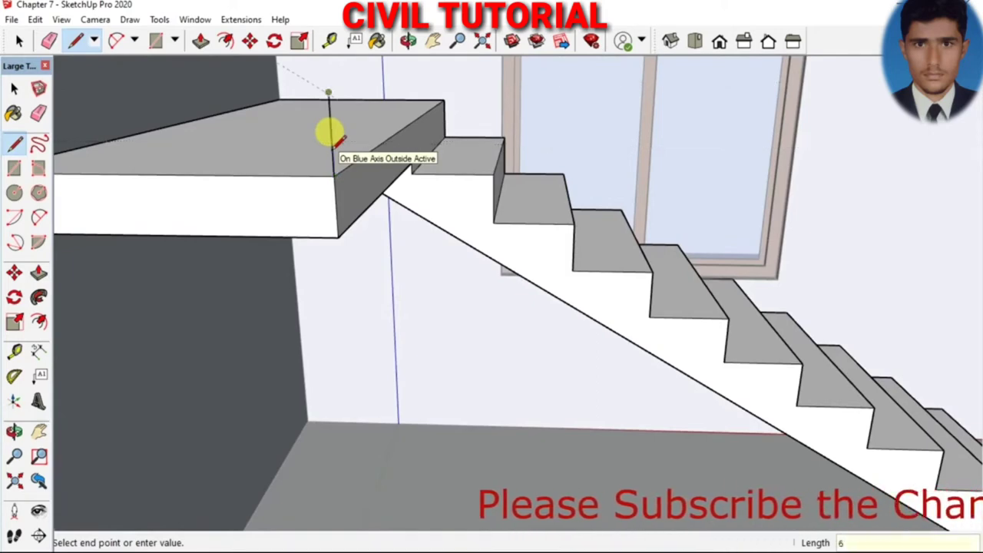
key(Return)
scroll(342, 230, down, 2)
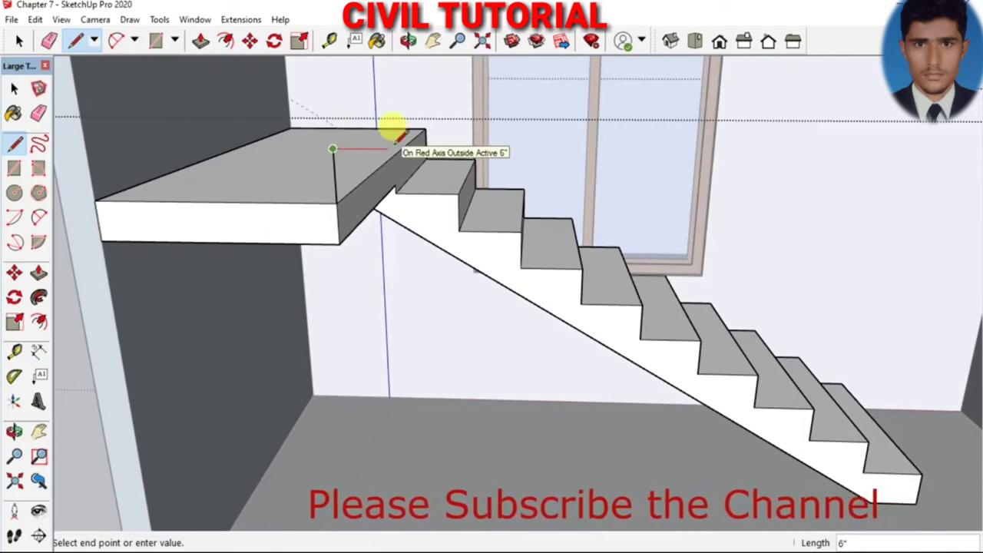
text(10)
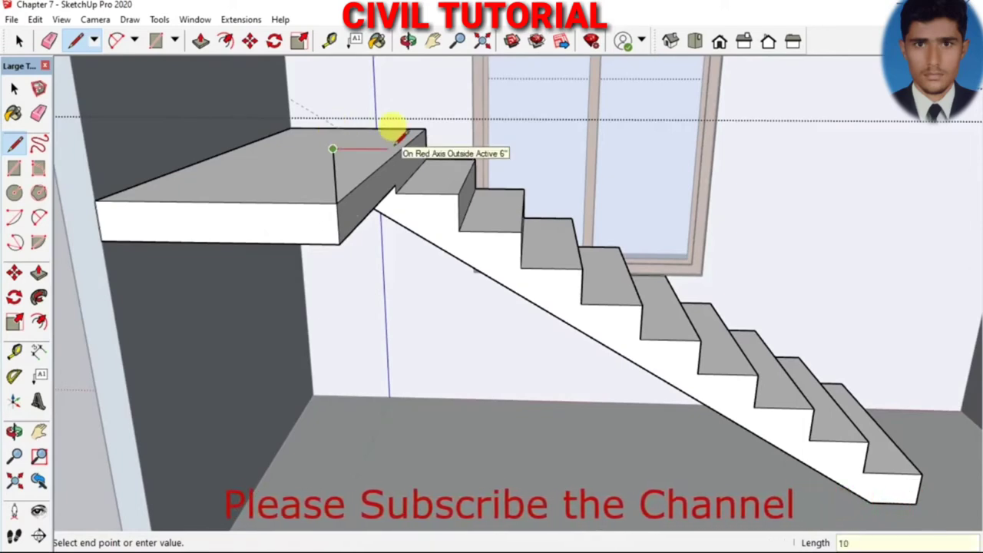
key(Return)
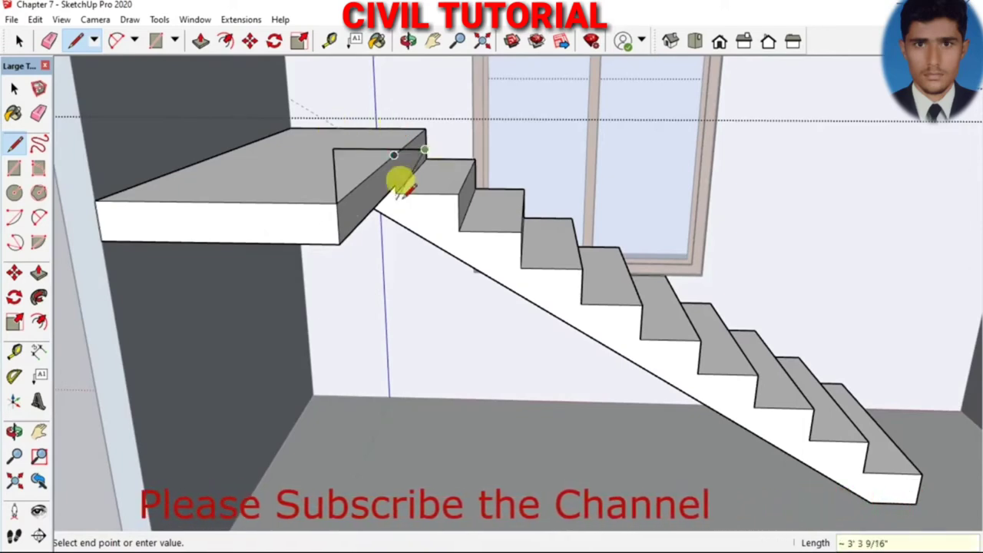
key(Escape)
Select the new horizontal tread edge
scroll(384, 164, up, 3)
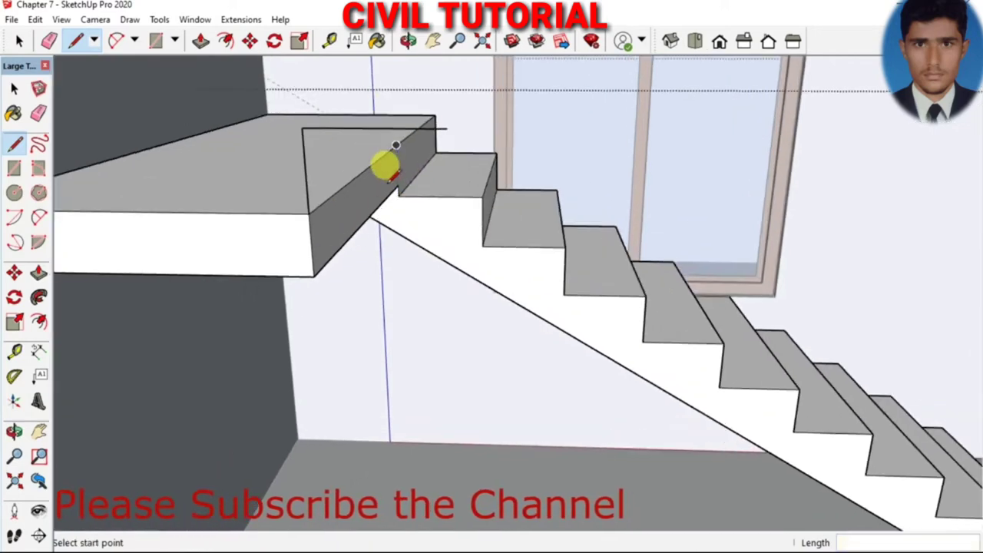
scroll(380, 163, up, 2)
key(space)
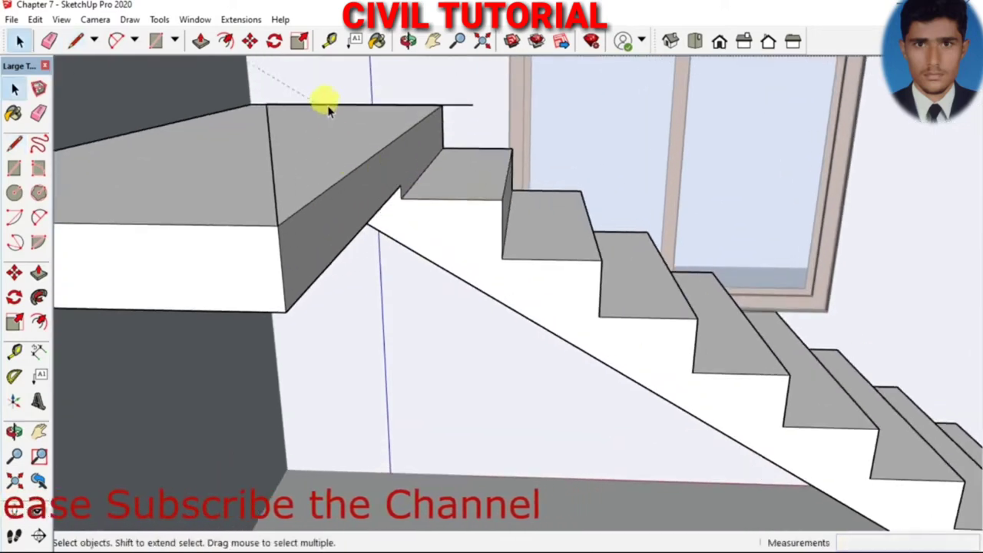
click(327, 107)
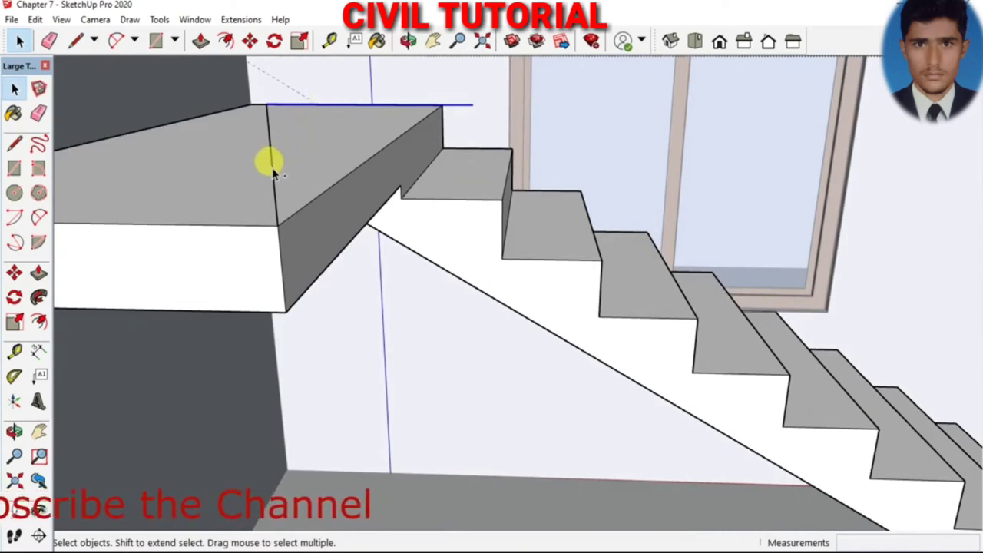
Copy the selected riser and tread edges from the riser's bottom corner to the tread's far end, stepping up the wall
shift+click(272, 167)
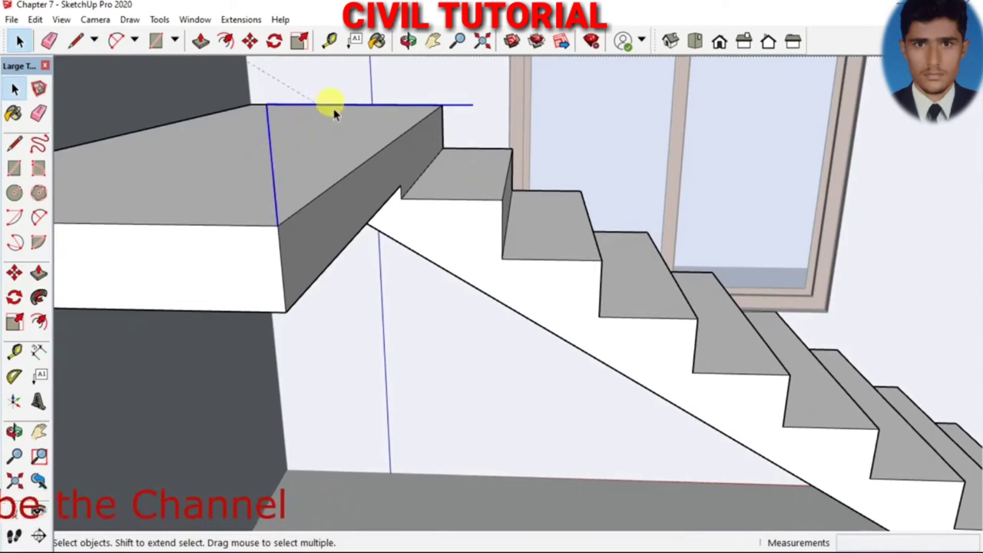
key(m)
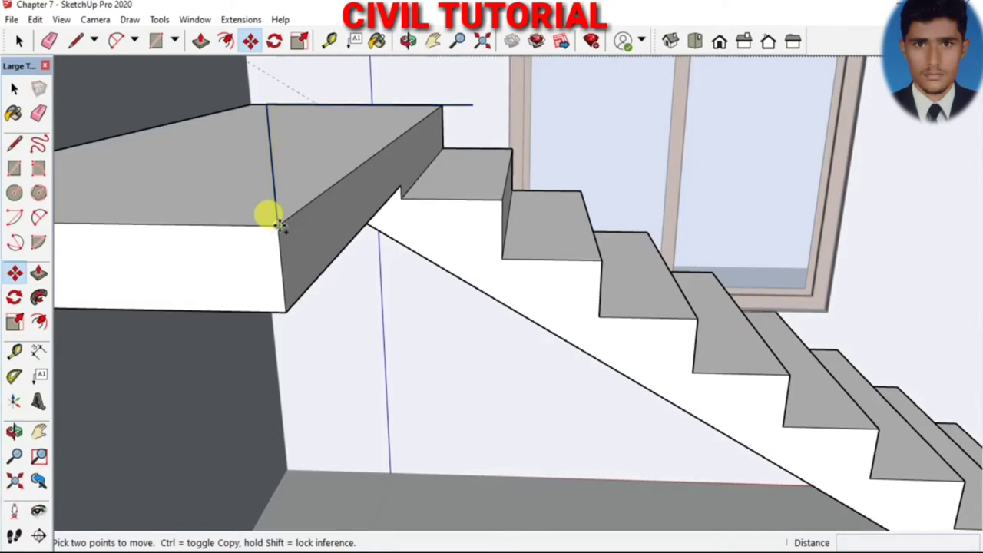
click(278, 223)
key(ctrl)
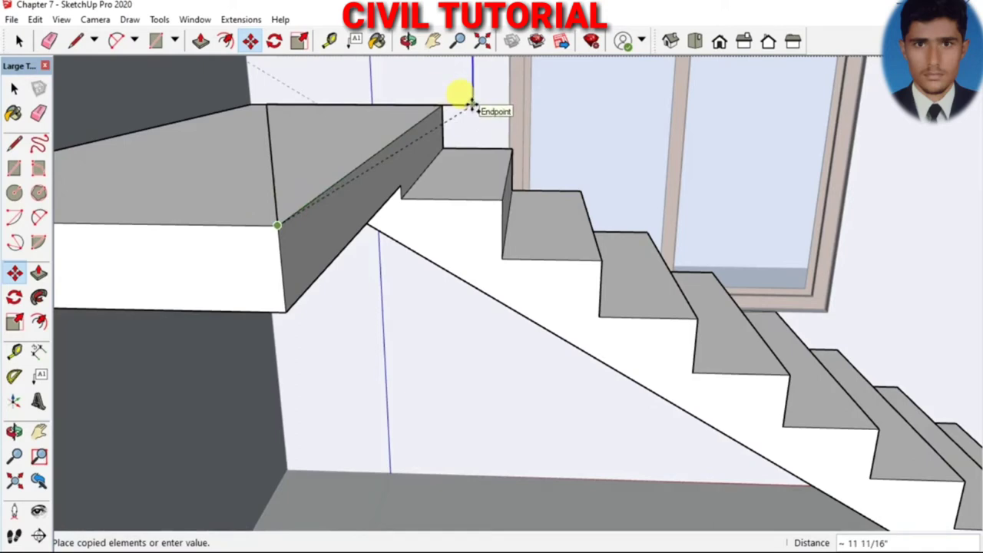
click(472, 106)
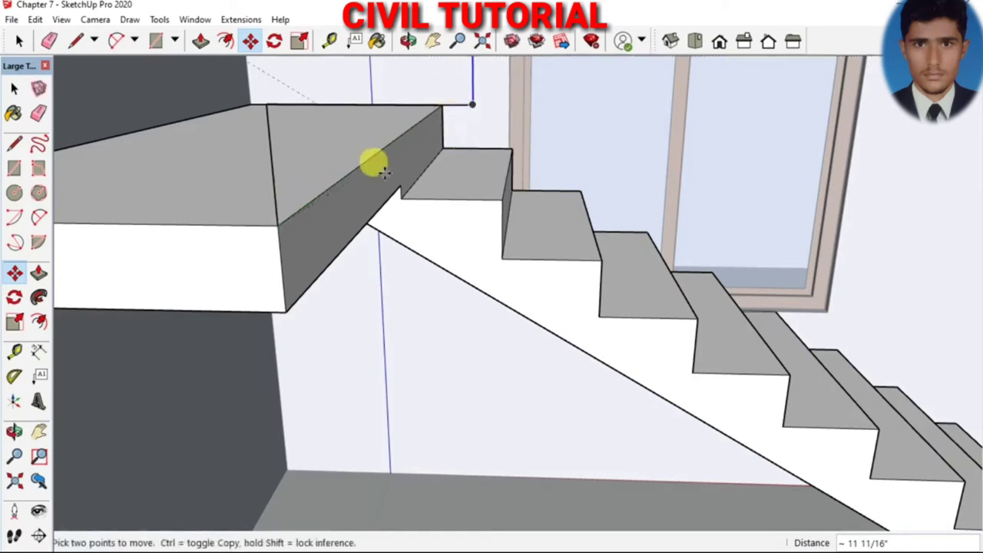
scroll(377, 172, down, 2)
scroll(292, 257, down, 1)
scroll(292, 259, down, 1)
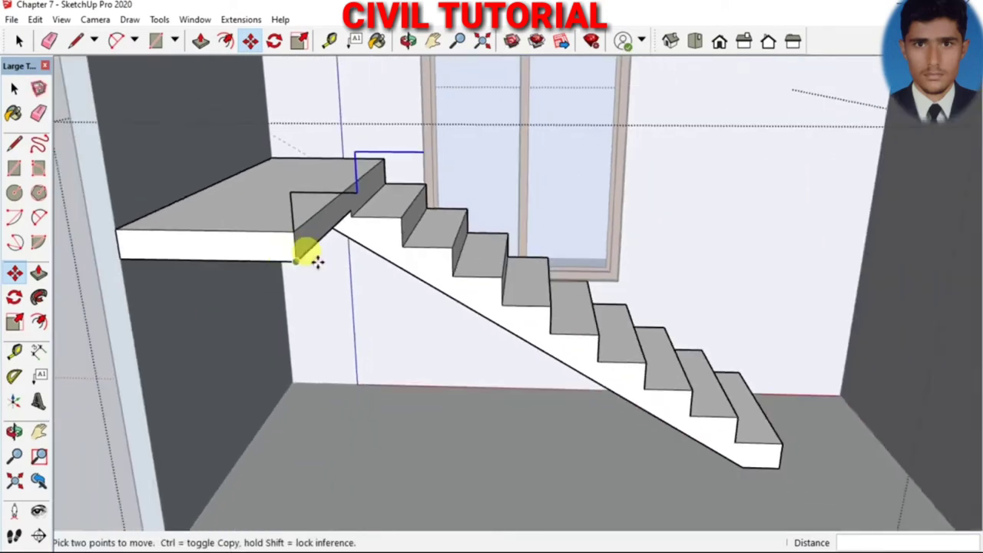
scroll(379, 107, up, 2)
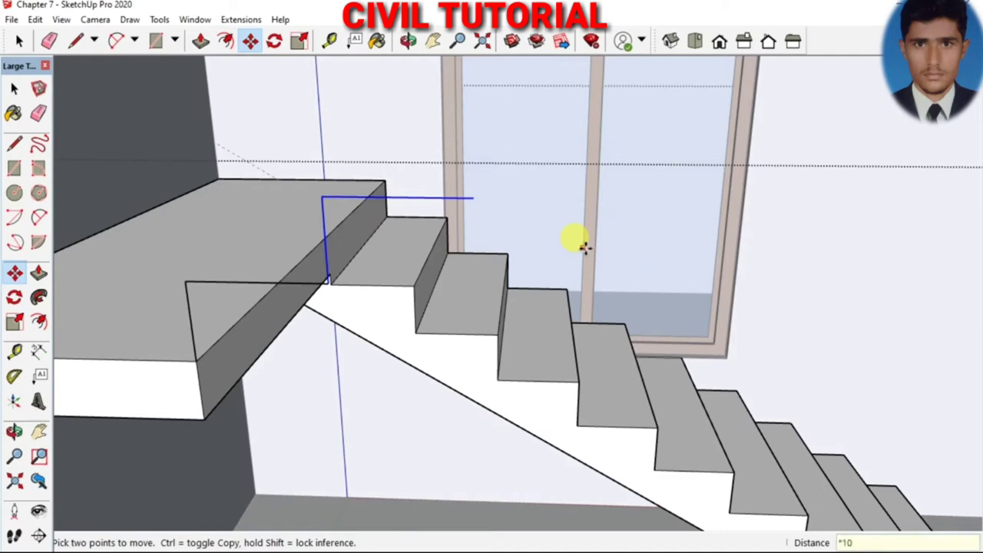
scroll(391, 283, down, 3)
scroll(391, 283, down, 2)
click(391, 283)
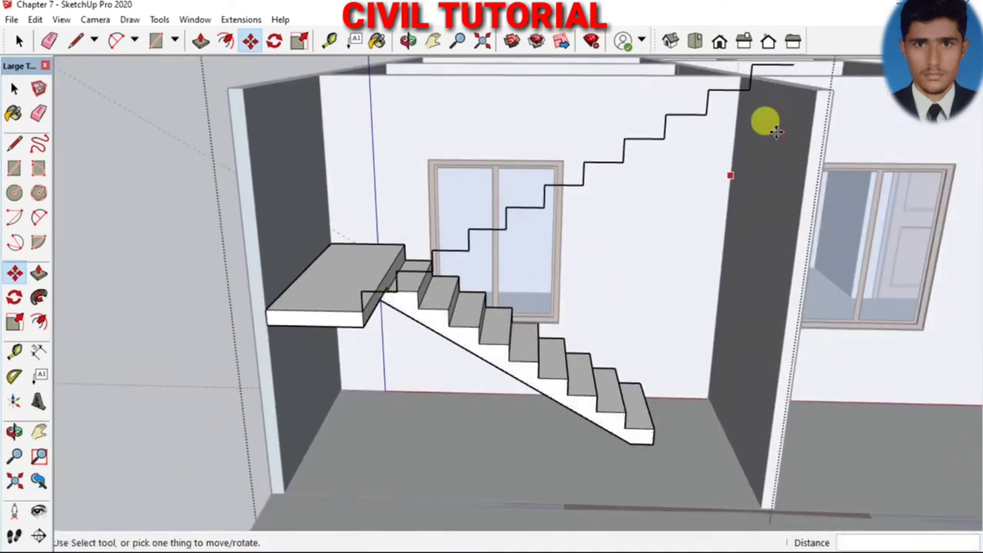
click(761, 119)
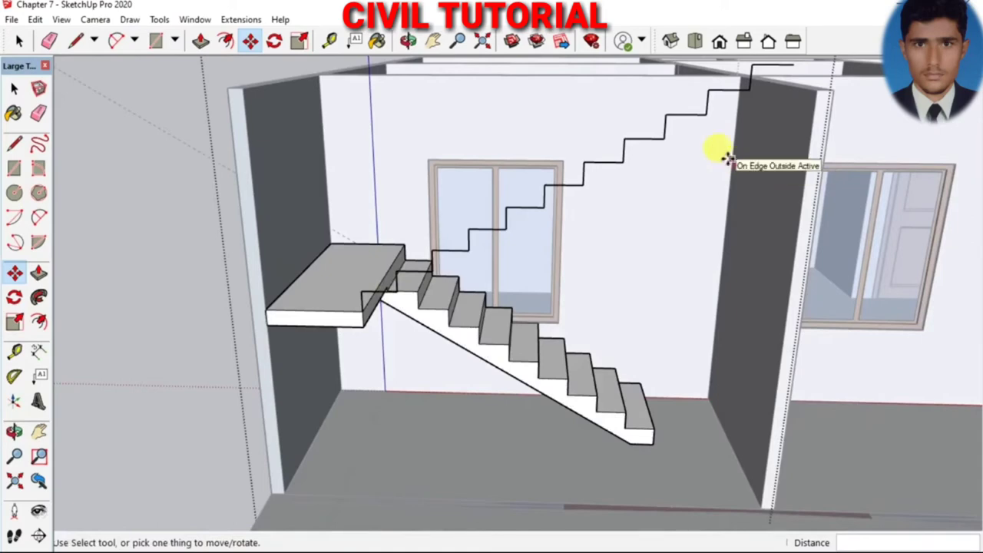
mouse_move(725, 157)
middle_down()
mouse_move(596, 127)
mouse_move(590, 83)
mouse_move(617, 87)
mouse_move(610, 103)
mouse_move(630, 96)
middle_up()
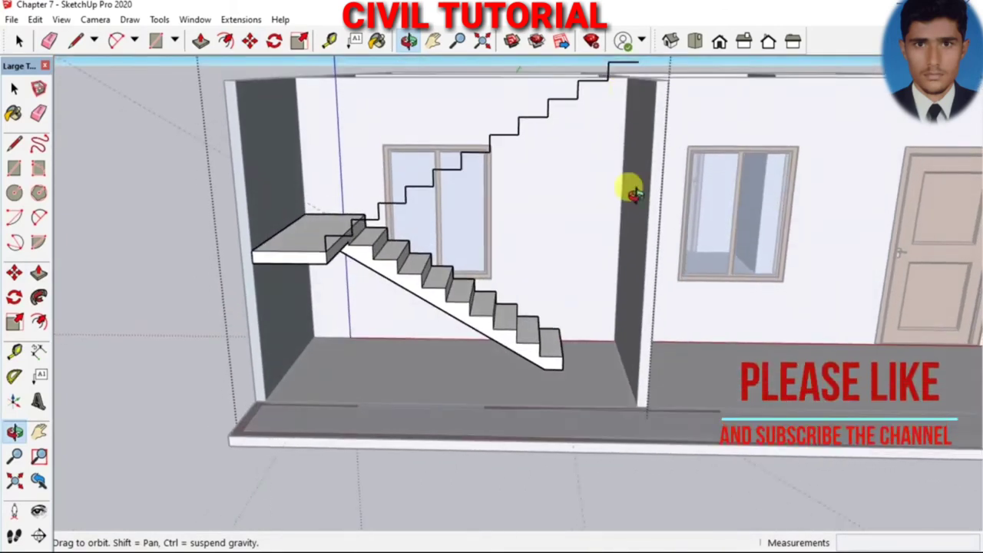
middle_drag(631, 192, 623, 223)
scroll(615, 112, up, 3)
scroll(595, 154, up, 2)
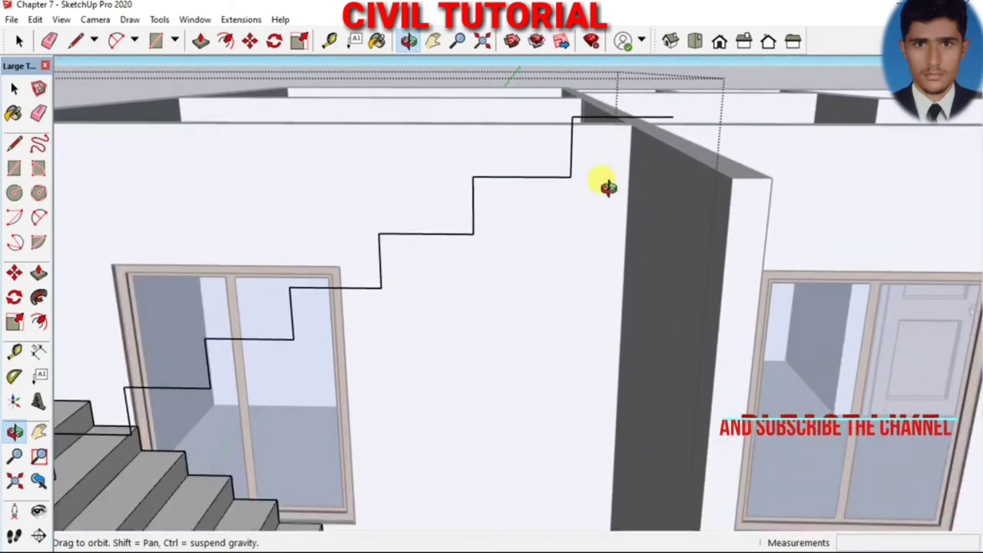
scroll(601, 165, up, 1)
scroll(608, 154, up, 1)
scroll(612, 159, down, 3)
middle_drag(612, 169, 599, 182)
scroll(597, 177, up, 2)
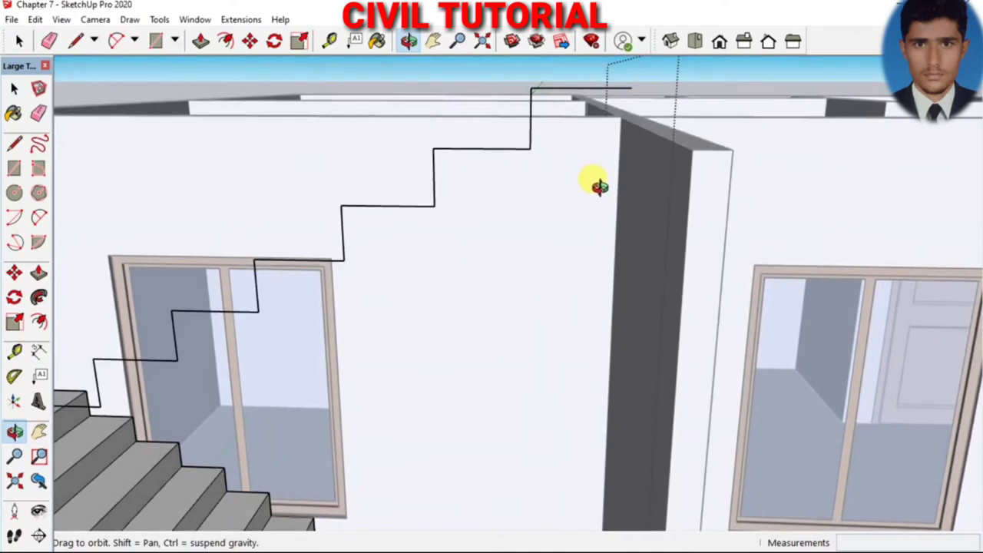
key(e)
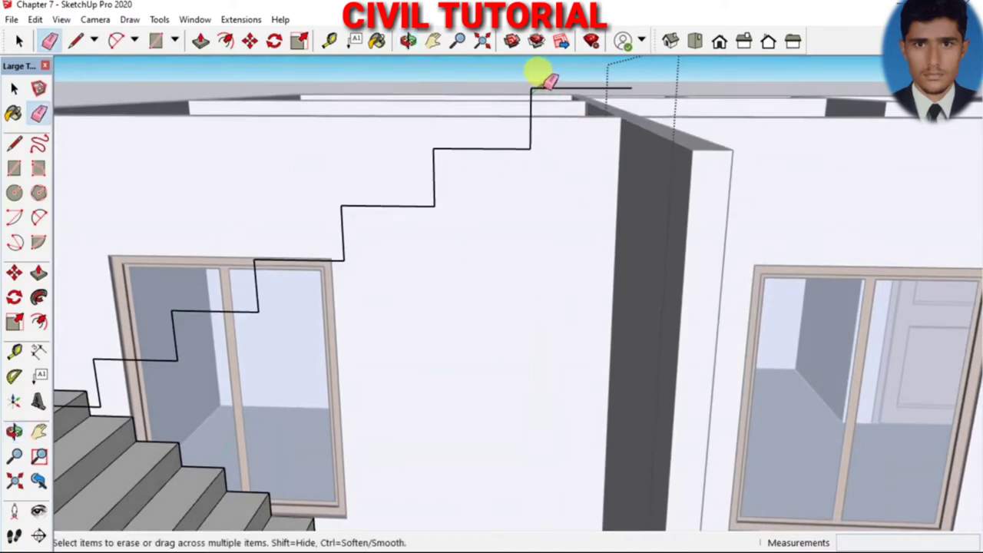
scroll(566, 216, down, 2)
scroll(597, 220, down, 2)
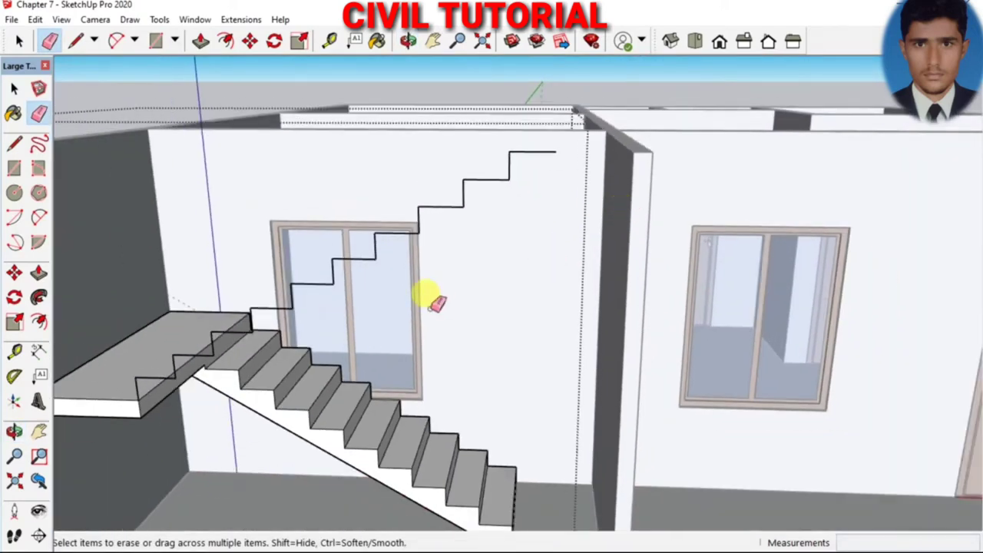
Draw a sloping line from the profile's top corner down to the landing
key(l)
click(556, 151)
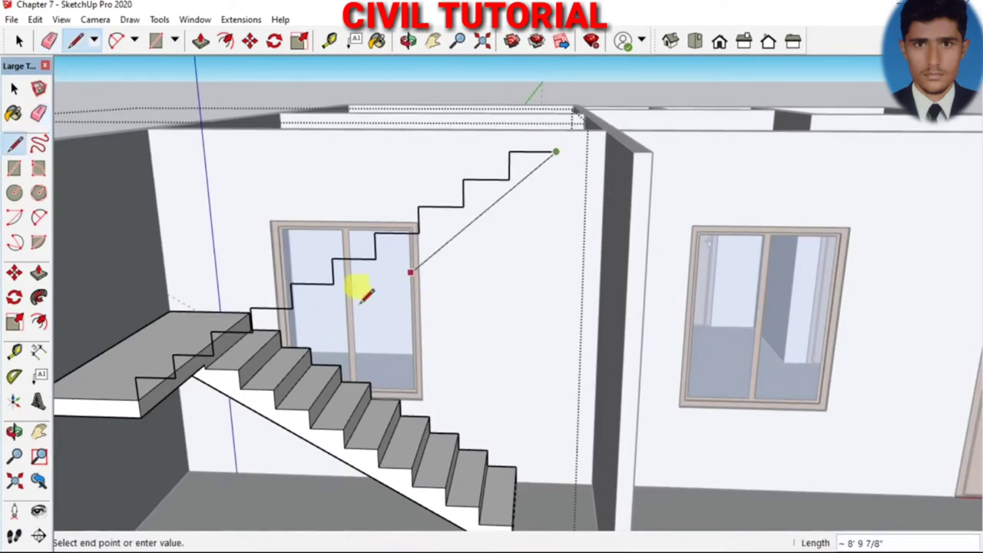
click(137, 379)
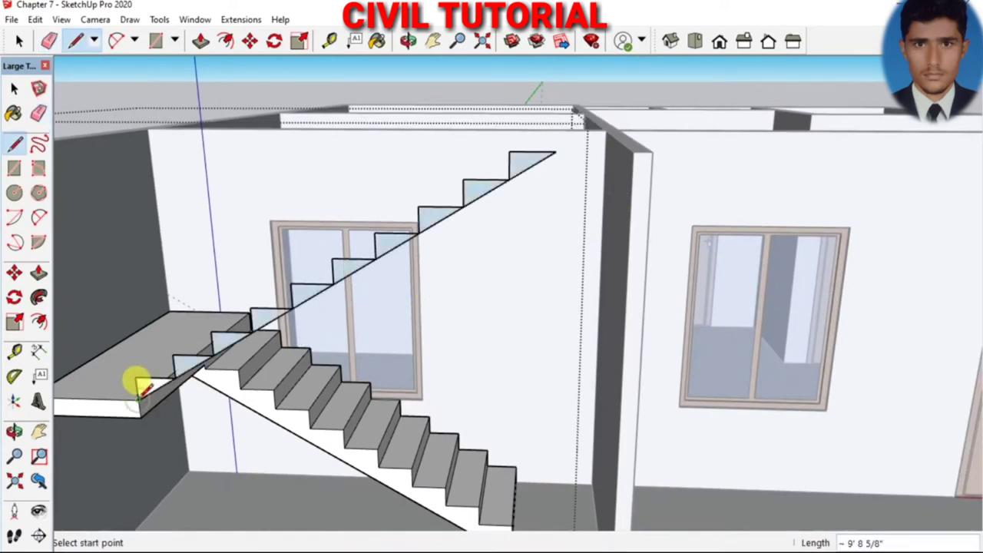
scroll(571, 251, down, 2)
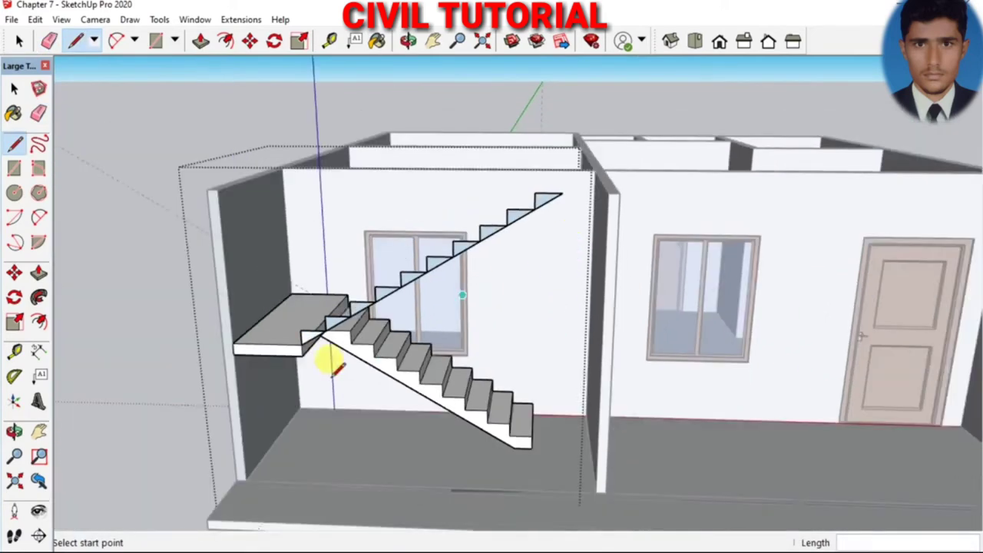
scroll(330, 375, up, 2)
scroll(347, 314, up, 2)
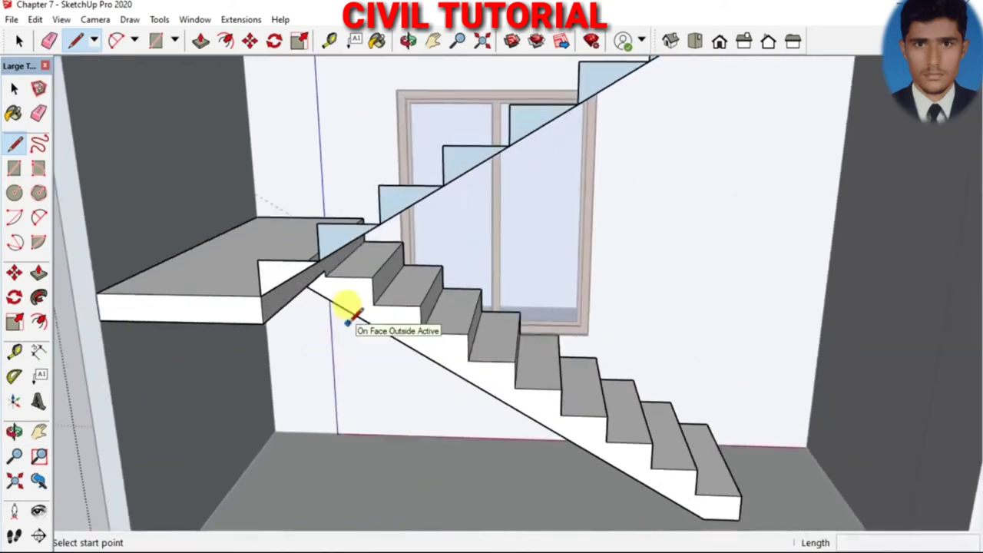
scroll(347, 316, down, 1)
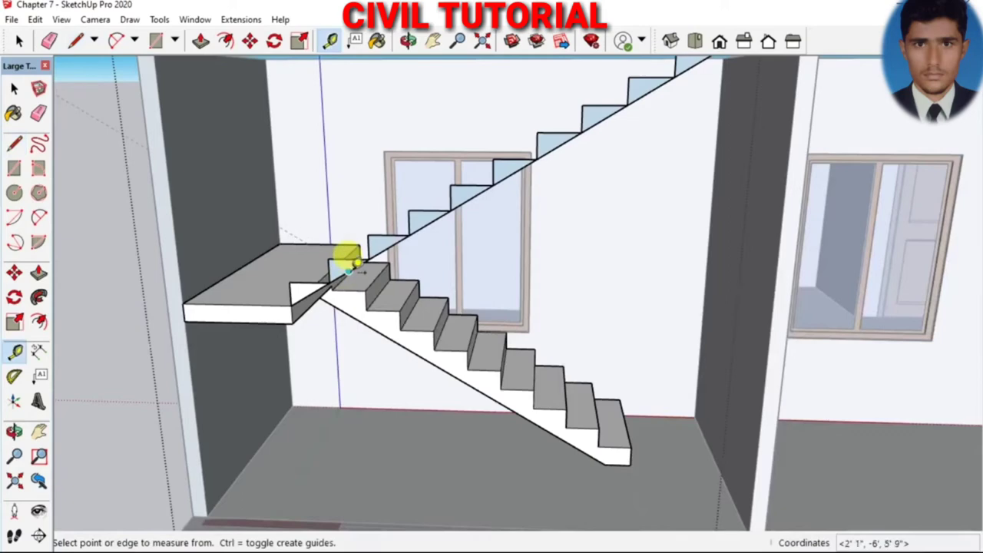
Place a guide 40 away, parallel to the stair's sloping edge
click(316, 292)
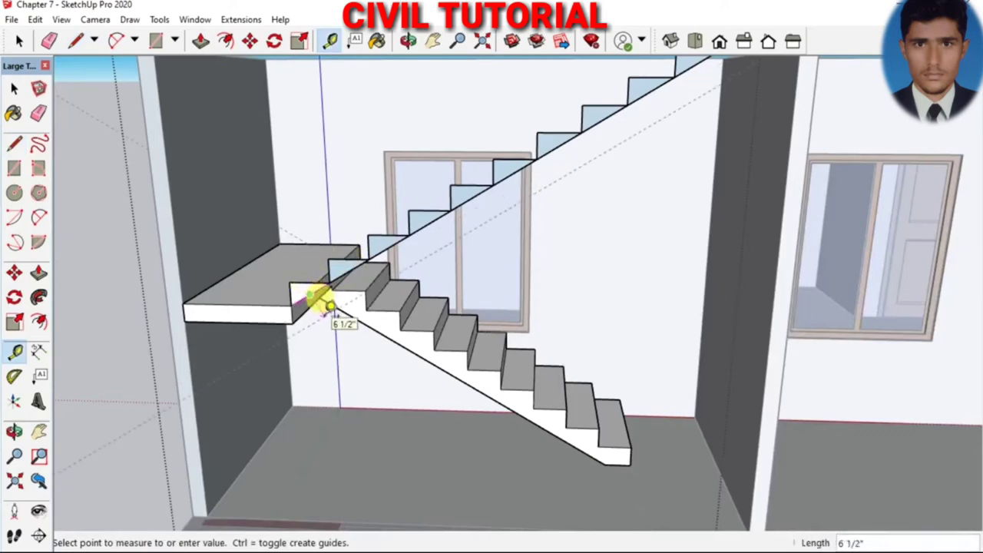
text(40)
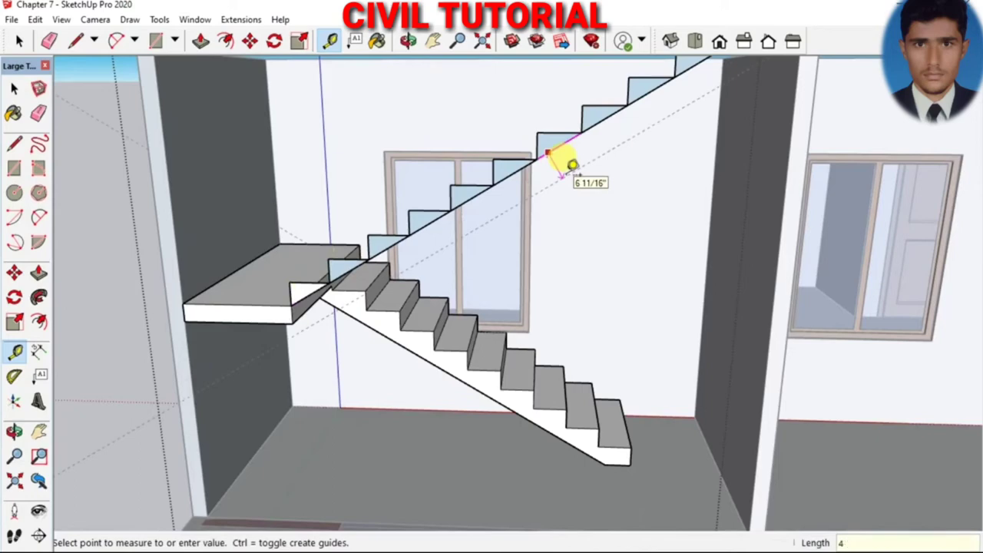
key(Return)
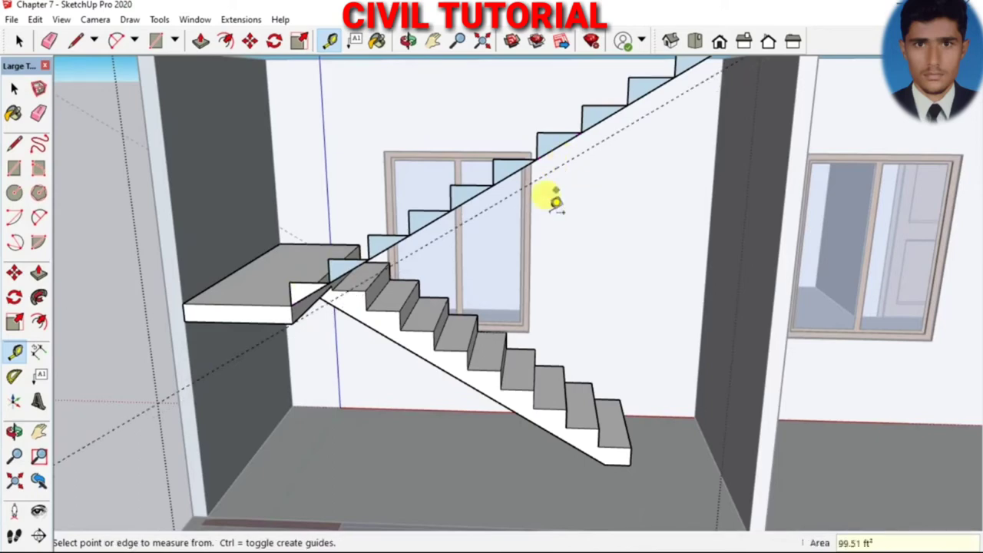
scroll(493, 253, down, 3)
scroll(649, 113, up, 2)
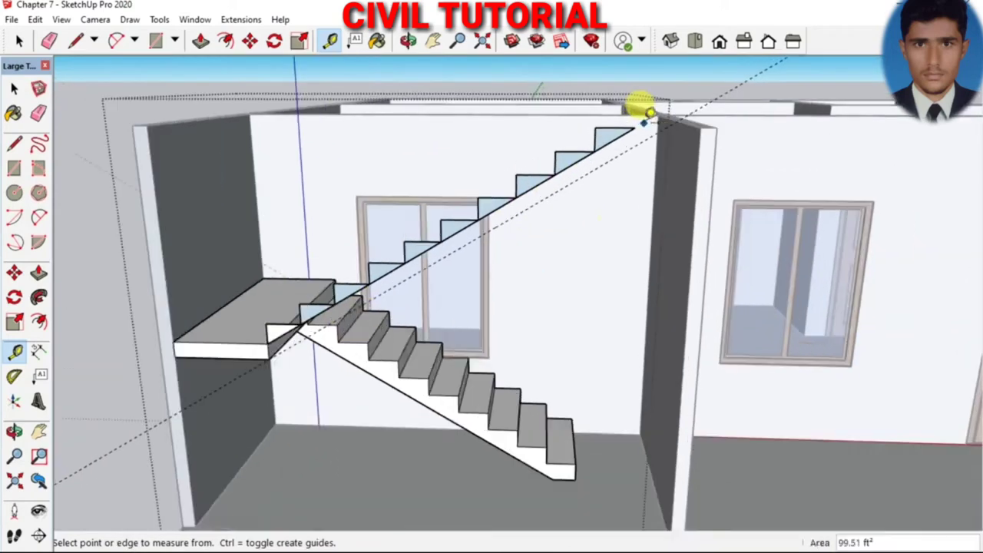
scroll(649, 112, up, 1)
Draw the slab's underside edge from the top stair endpoint to the landing
key(l)
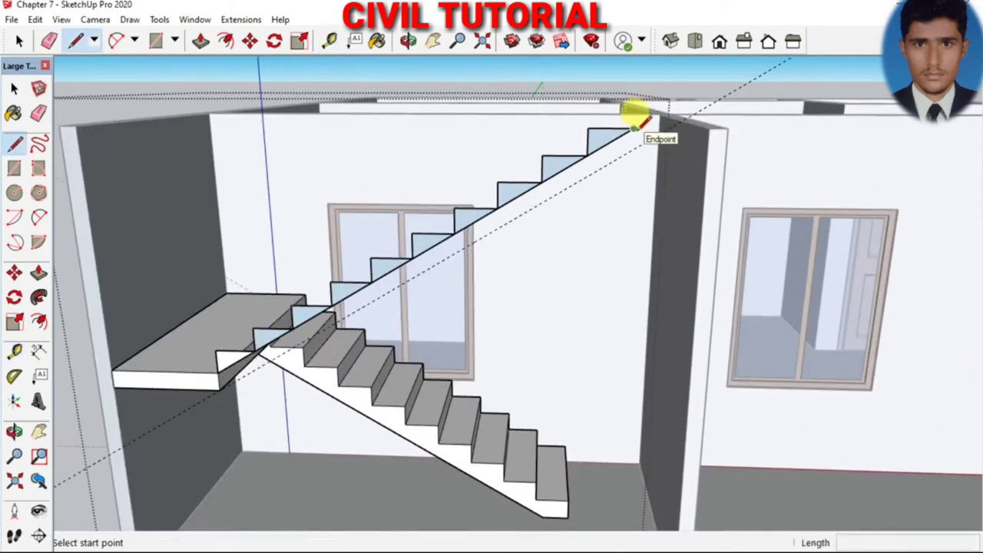
click(634, 126)
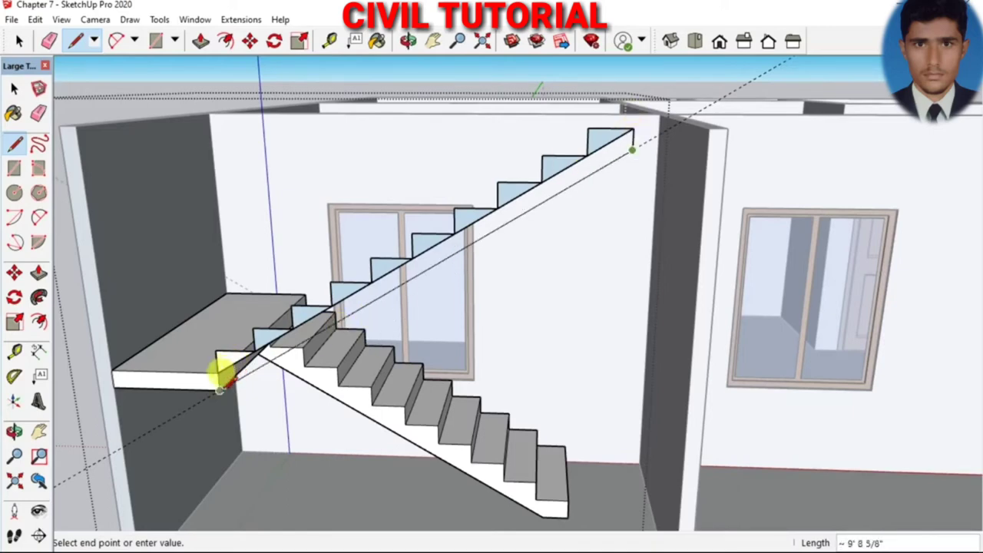
scroll(222, 382, up, 3)
click(220, 370)
scroll(230, 300, down, 1)
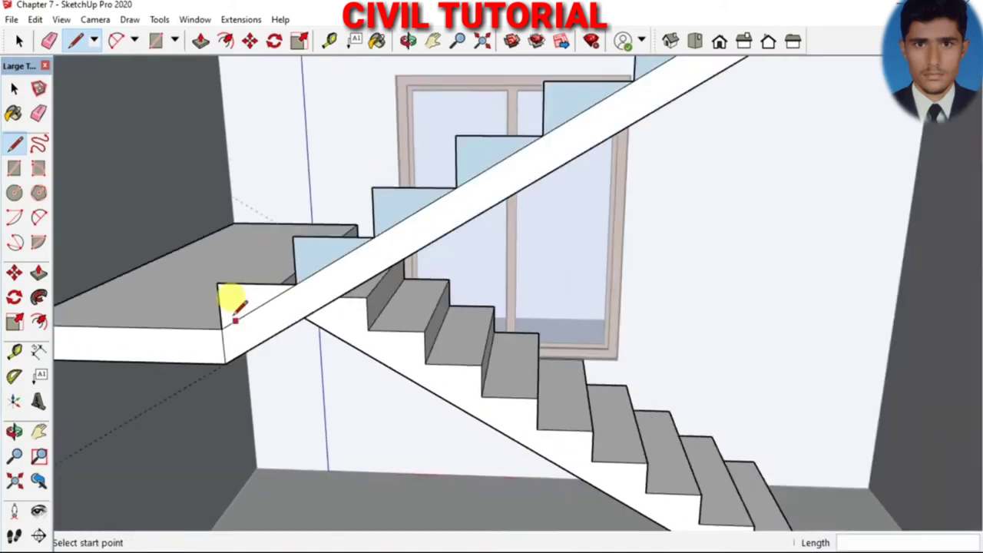
scroll(236, 308, down, 1)
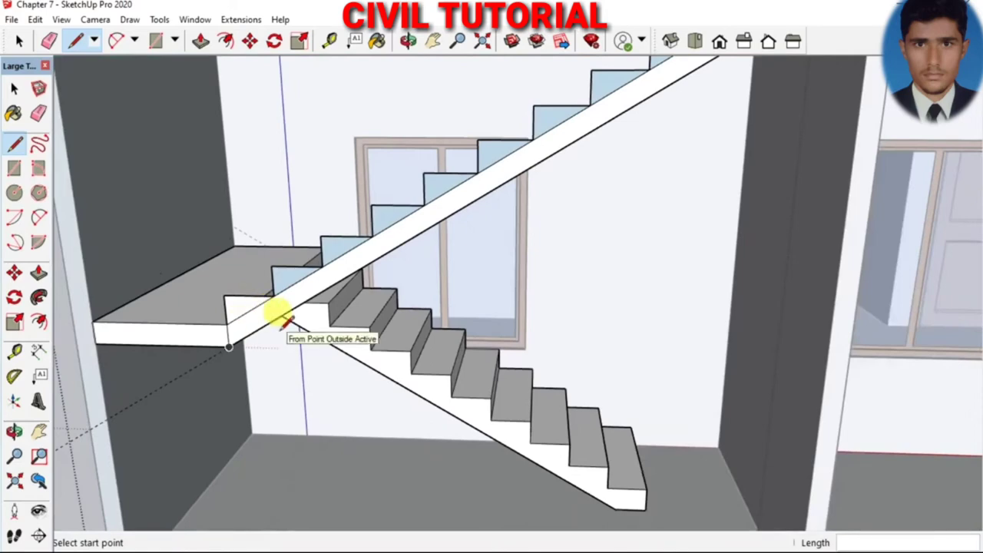
Erase the stray edge under the upper flight
key(e)
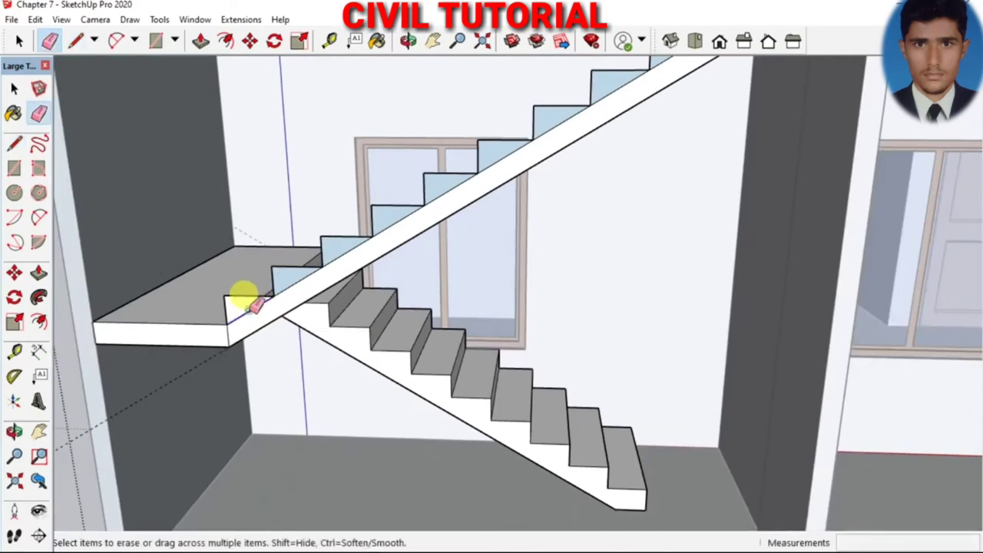
ctrl+drag(292, 274, 357, 243)
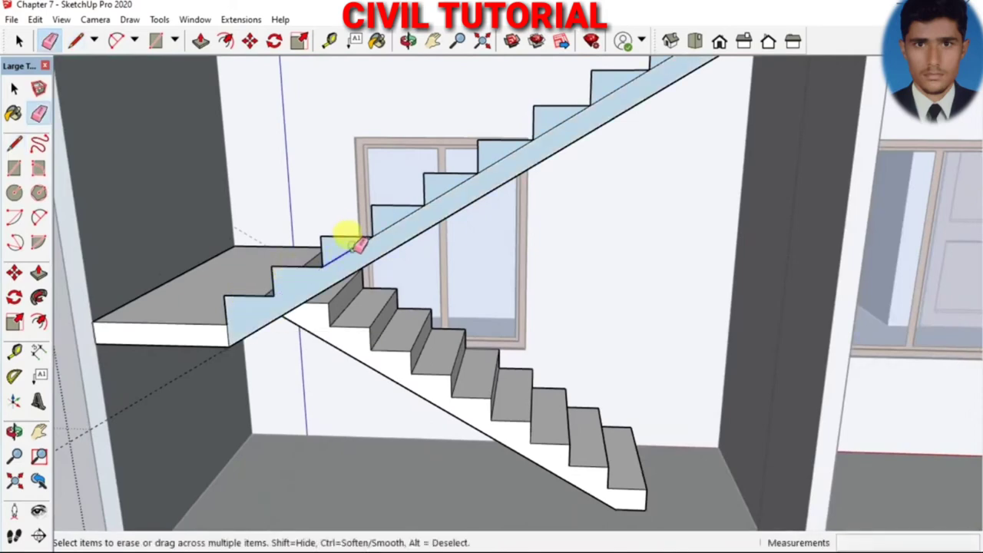
scroll(406, 219, down, 5)
mouse_move(553, 259)
middle_down()
mouse_move(322, 315)
mouse_move(253, 219)
middle_up()
Push/Pull the sawtooth stair profile 3' to make the upper flight solid
scroll(213, 257, up, 3)
key(p)
scroll(222, 261, up, 5)
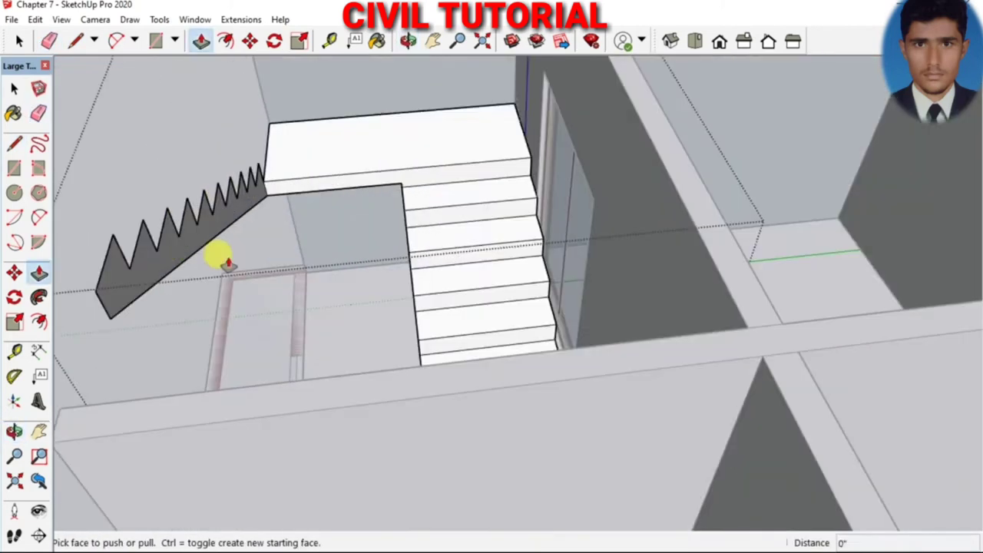
drag(225, 263, 241, 258)
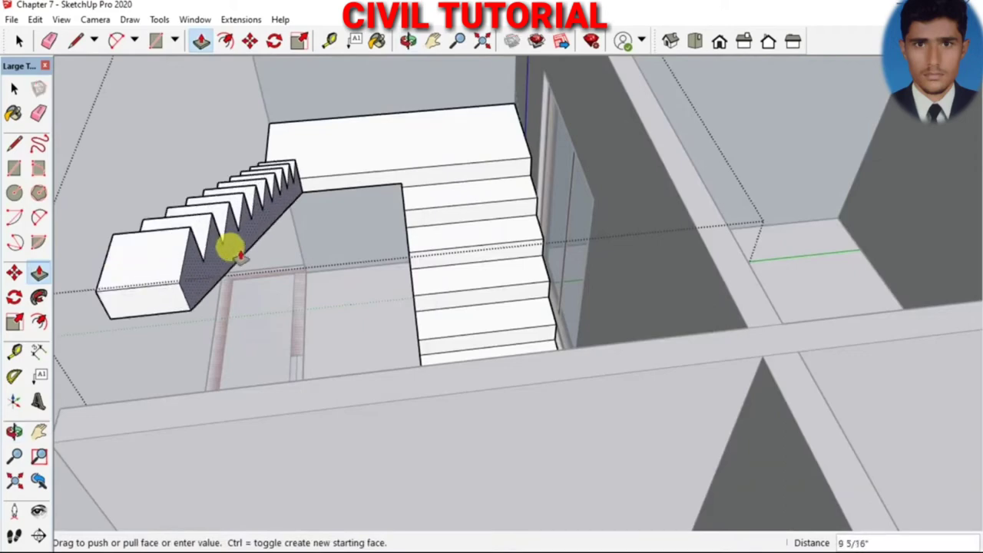
double_click(241, 256)
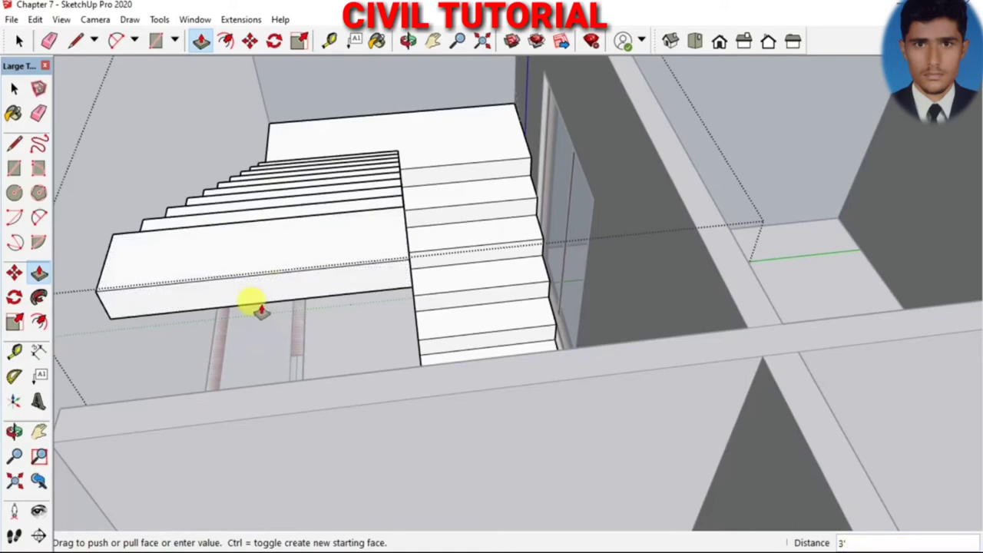
middle_drag(228, 294, 480, 188)
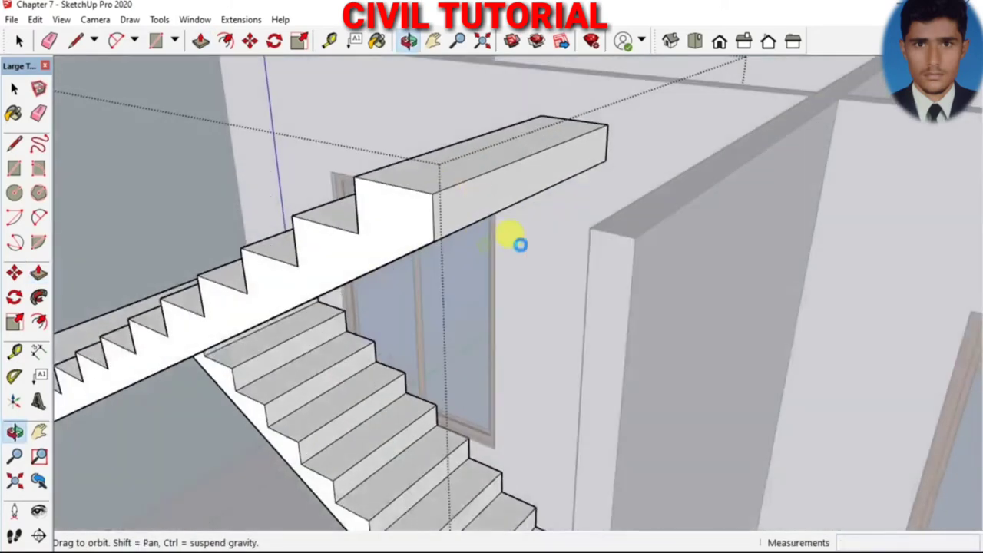
Push/Pull the upper flight's slab end face out until it meets the pillar
scroll(543, 212, up, 3)
scroll(542, 212, up, 2)
scroll(542, 213, up, 2)
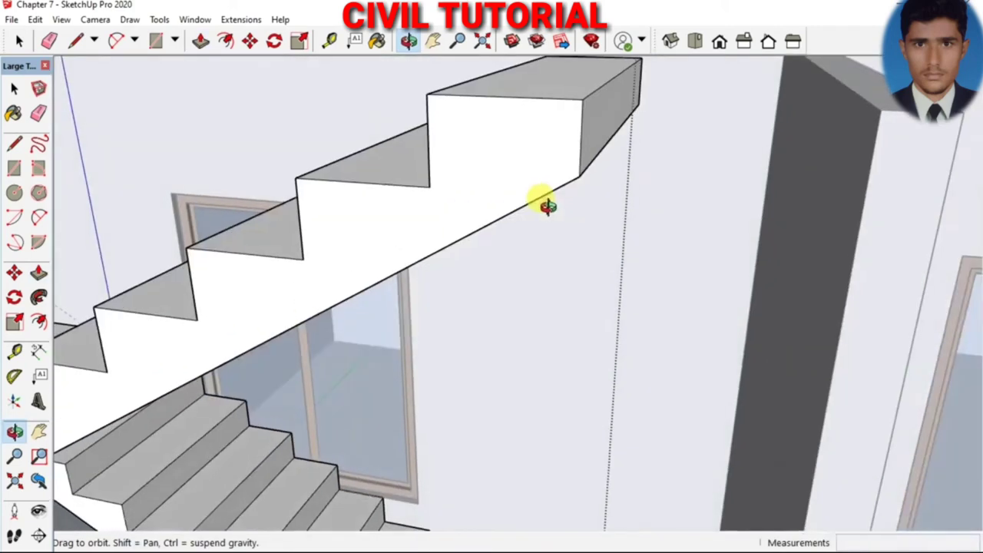
scroll(542, 209, up, 1)
mouse_move(543, 209)
middle_down()
mouse_move(522, 219)
mouse_move(528, 225)
middle_up()
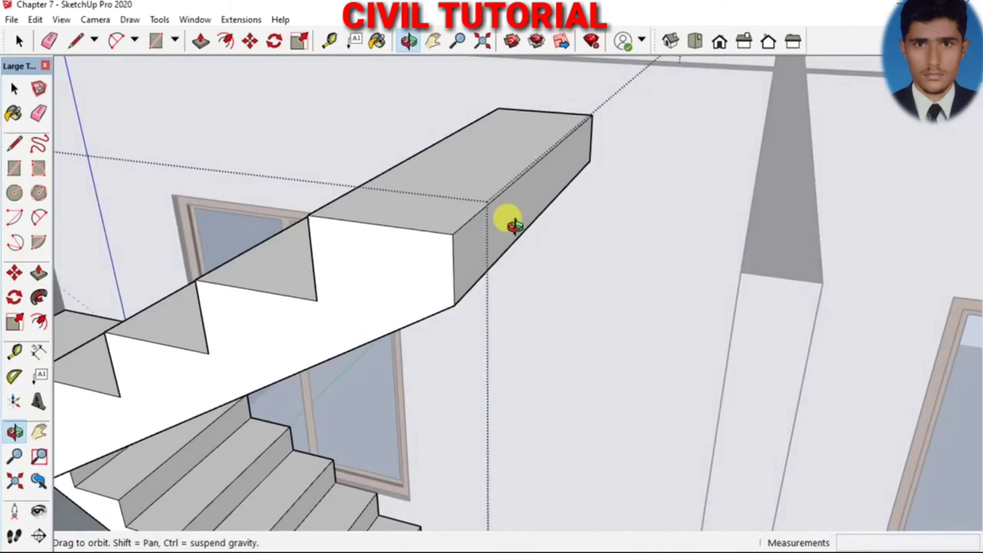
key(p)
click(500, 215)
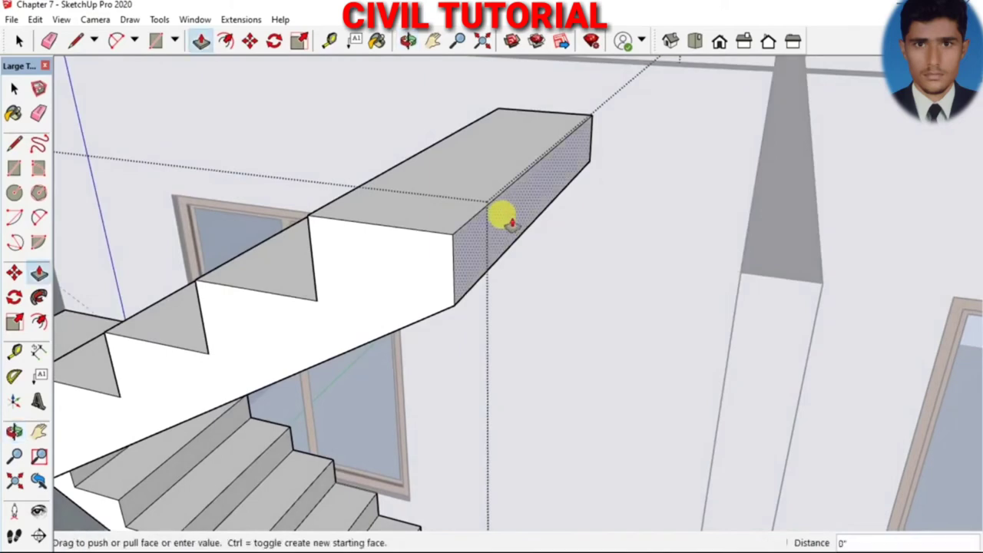
click(733, 296)
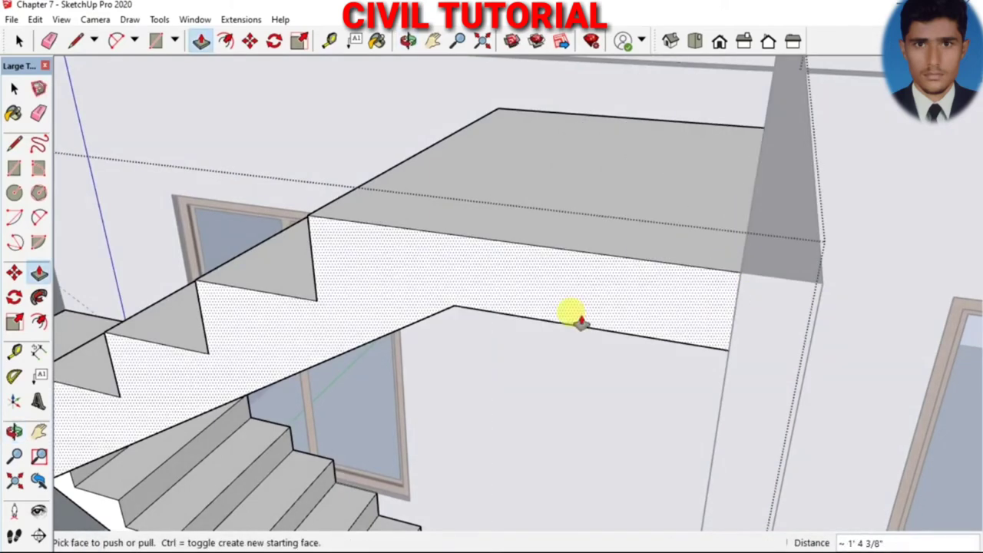
scroll(577, 320, down, 1)
scroll(571, 318, down, 1)
scroll(568, 317, down, 1)
scroll(566, 321, down, 1)
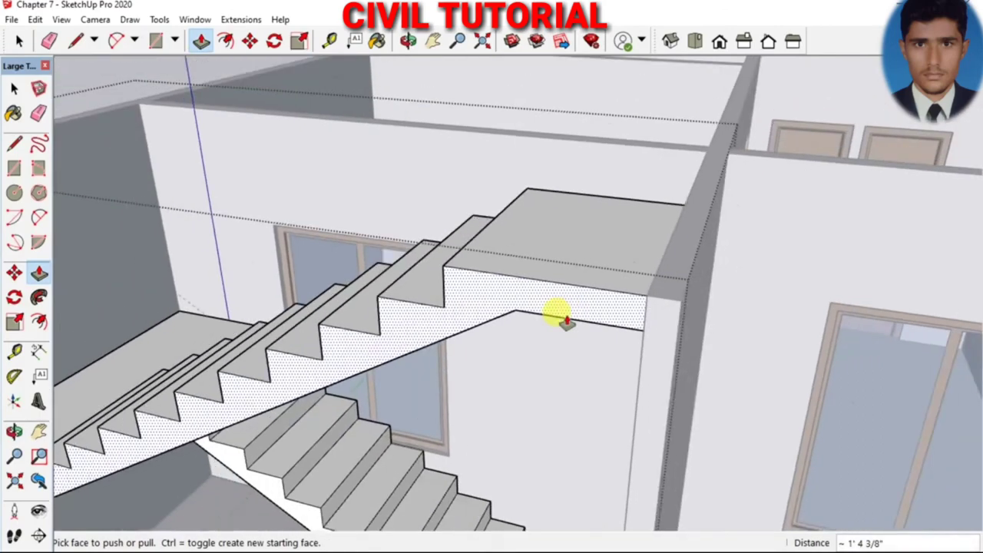
key(o)
mouse_move(488, 303)
mouse_down()
mouse_move(530, 263)
mouse_move(553, 145)
mouse_move(621, 171)
mouse_move(621, 193)
mouse_move(656, 193)
mouse_up()
Erase the short vertical edge splitting the landing's front face
drag(522, 321, 523, 263)
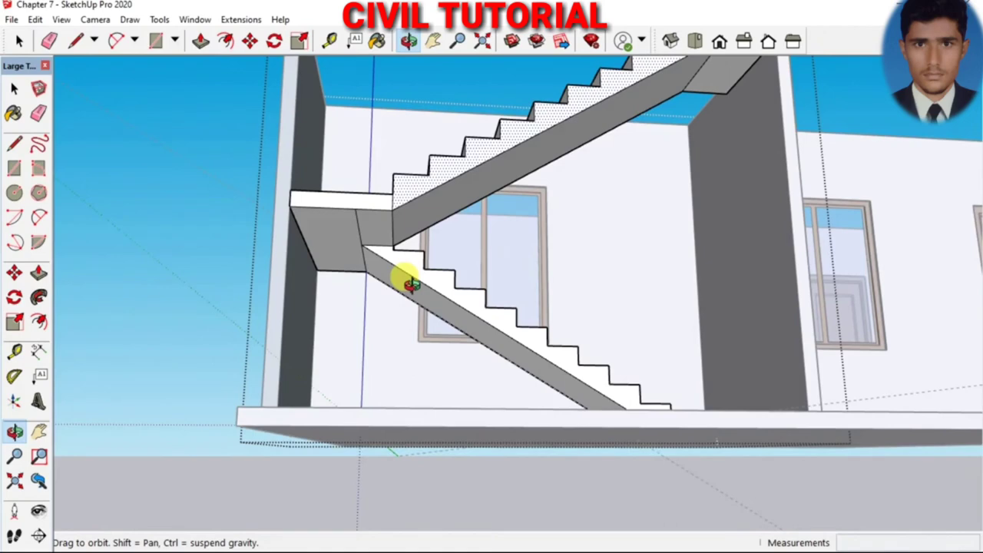
key(e)
click(361, 231)
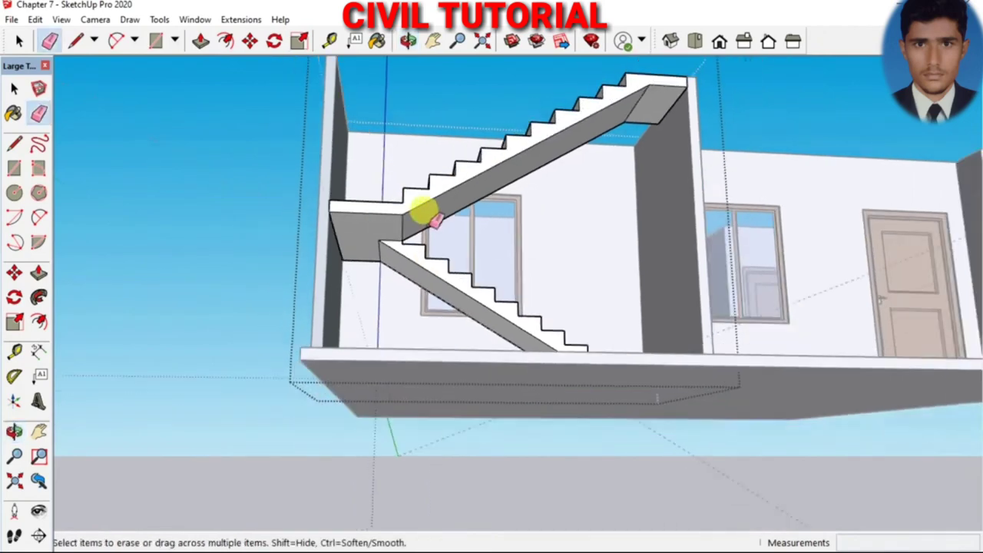
scroll(423, 211, down, 2)
mouse_move(436, 202)
middle_down()
mouse_move(438, 164)
mouse_move(425, 263)
middle_up()
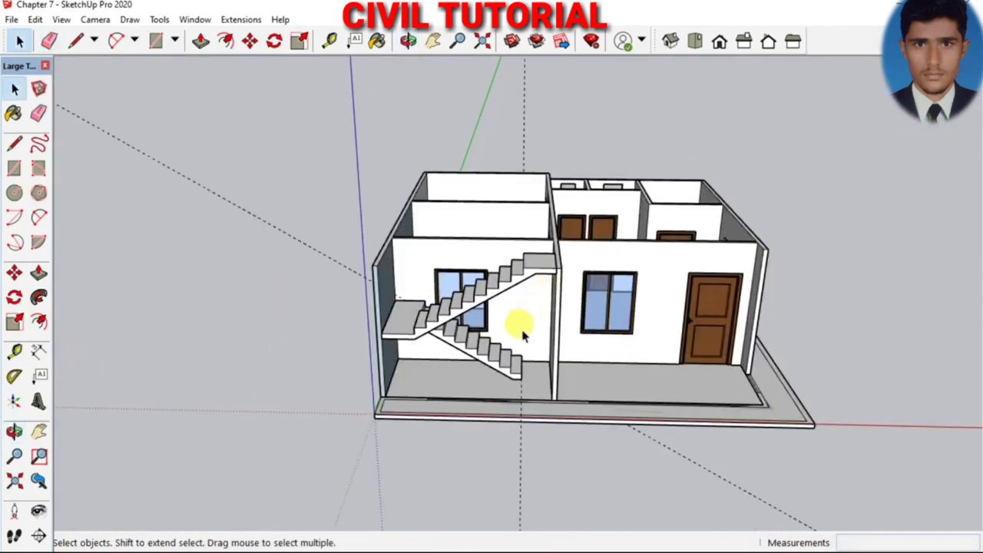
middle_drag(507, 320, 491, 378)
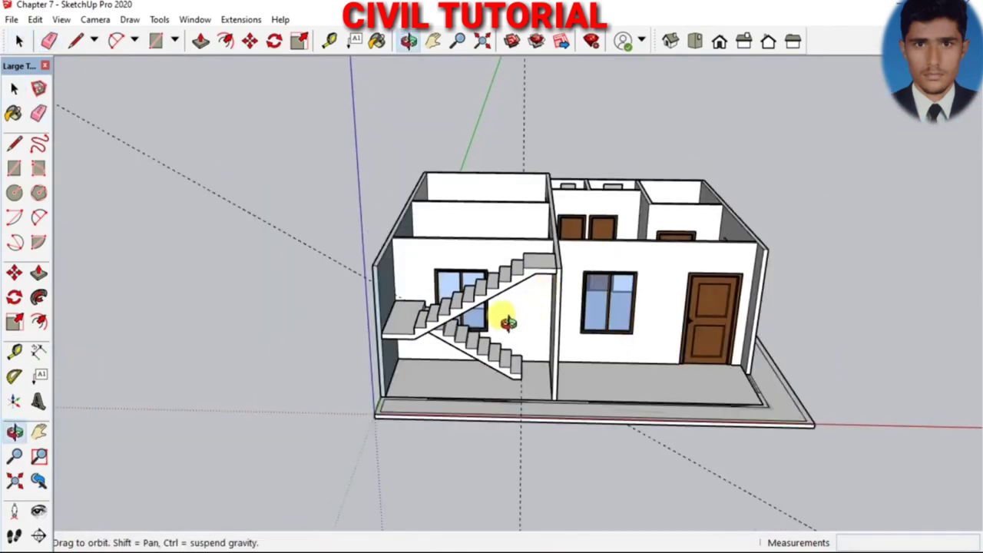
scroll(495, 387, up, 1)
scroll(484, 411, up, 1)
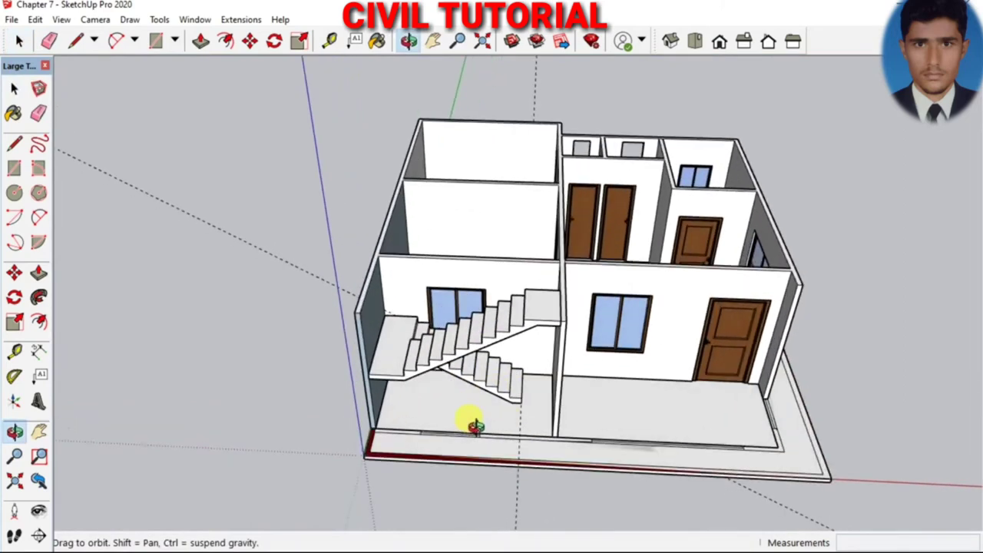
scroll(453, 399, up, 2)
scroll(522, 396, up, 3)
middle_drag(528, 401, 544, 391)
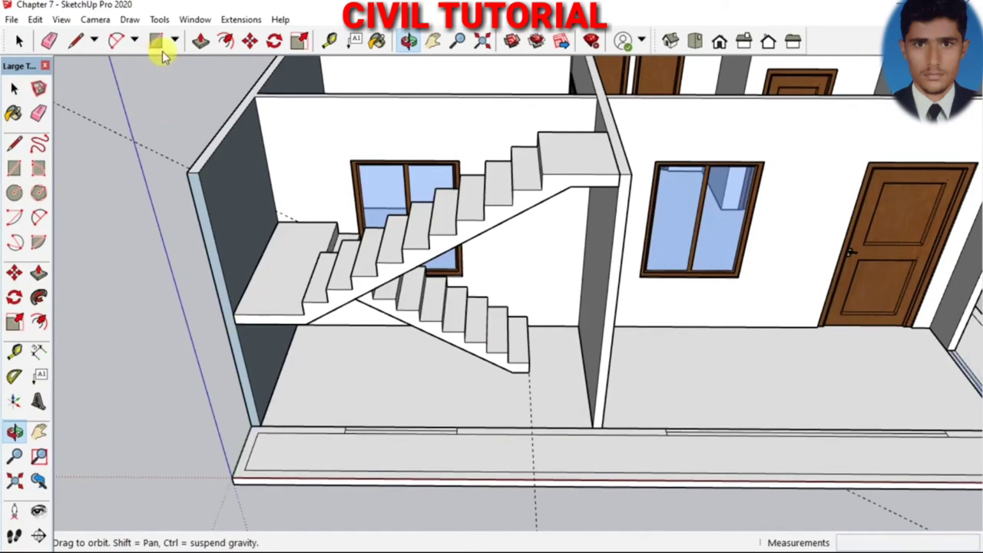
key(space)
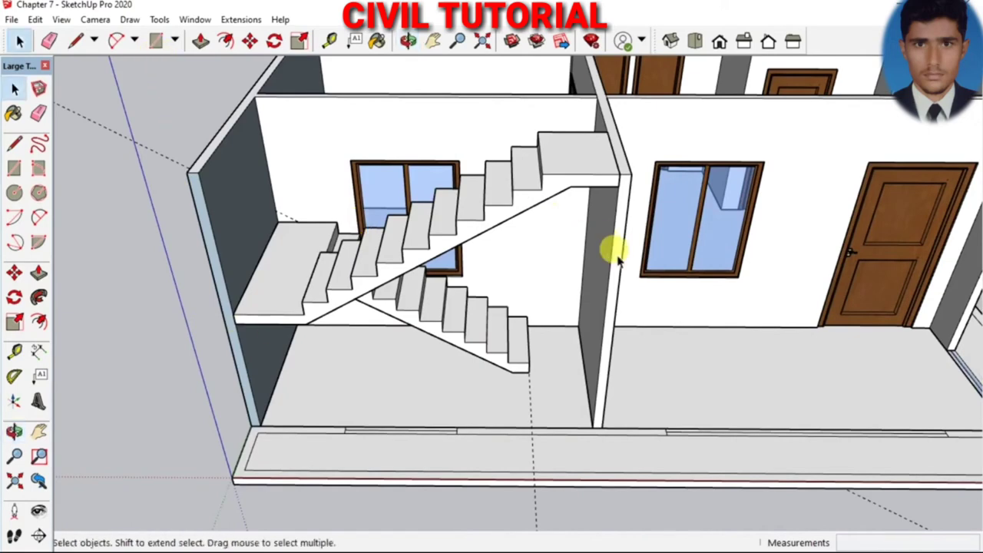
Inside the wall group, draw two thin rectangles along the wall base beside the stairs
double_click(619, 260)
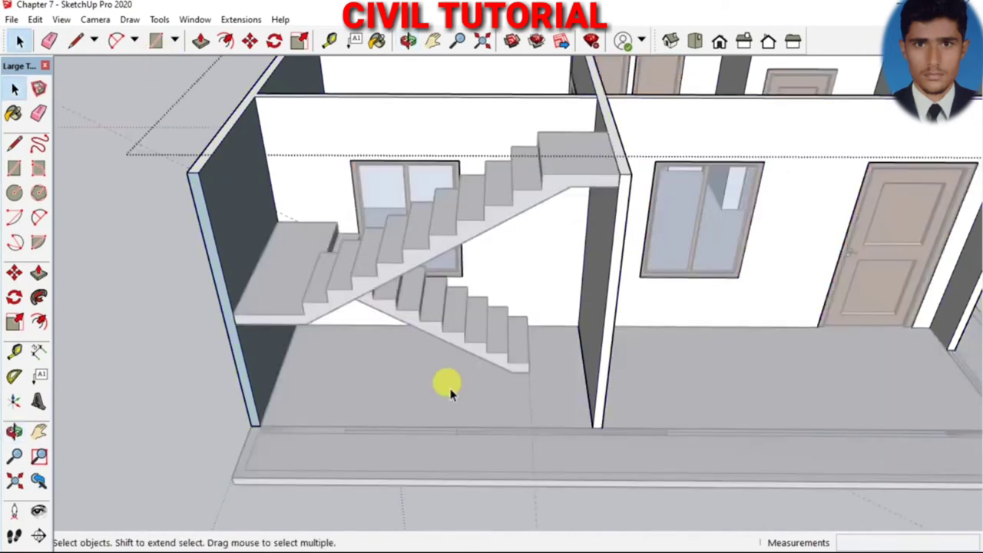
click(155, 40)
scroll(243, 422, up, 3)
click(243, 426)
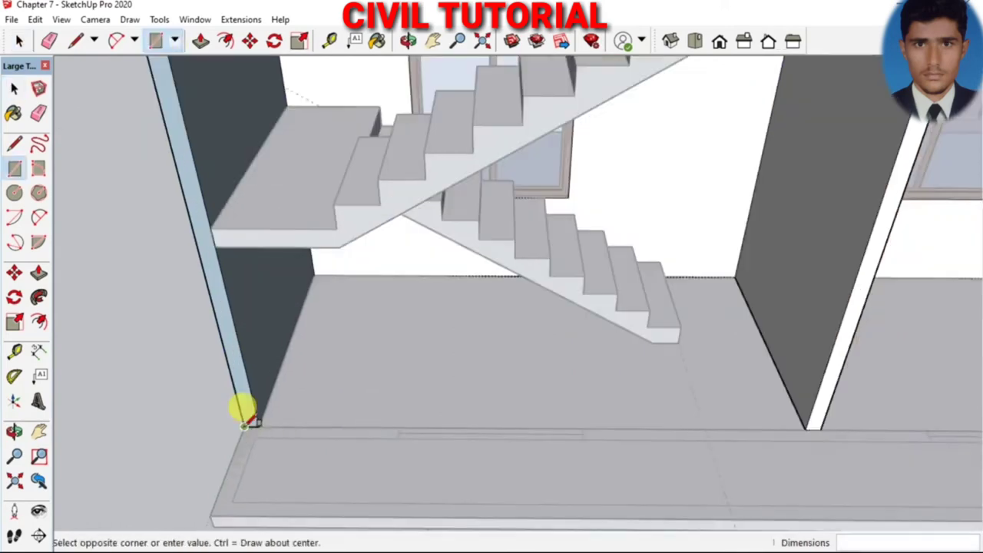
click(397, 438)
scroll(164, 361, down, 3)
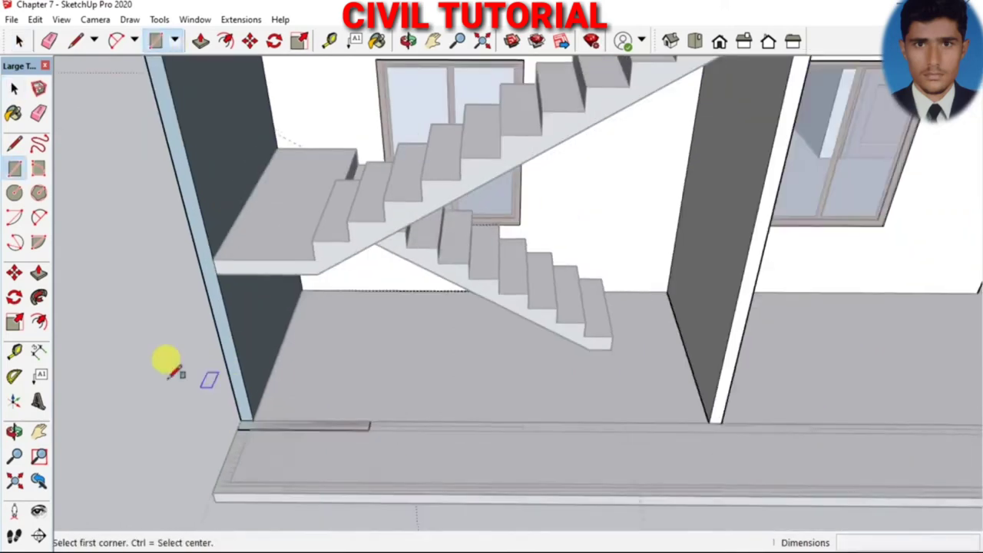
scroll(528, 411, up, 3)
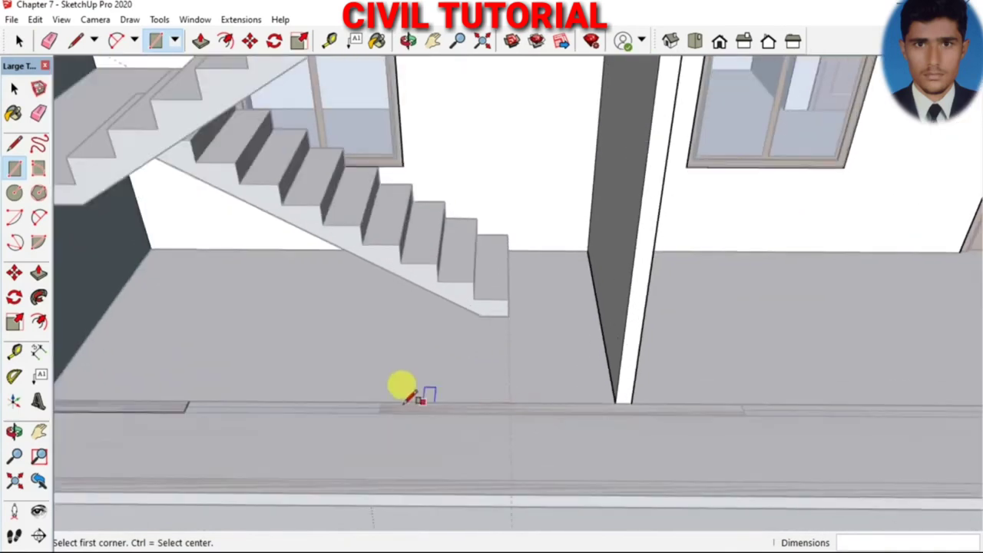
click(381, 402)
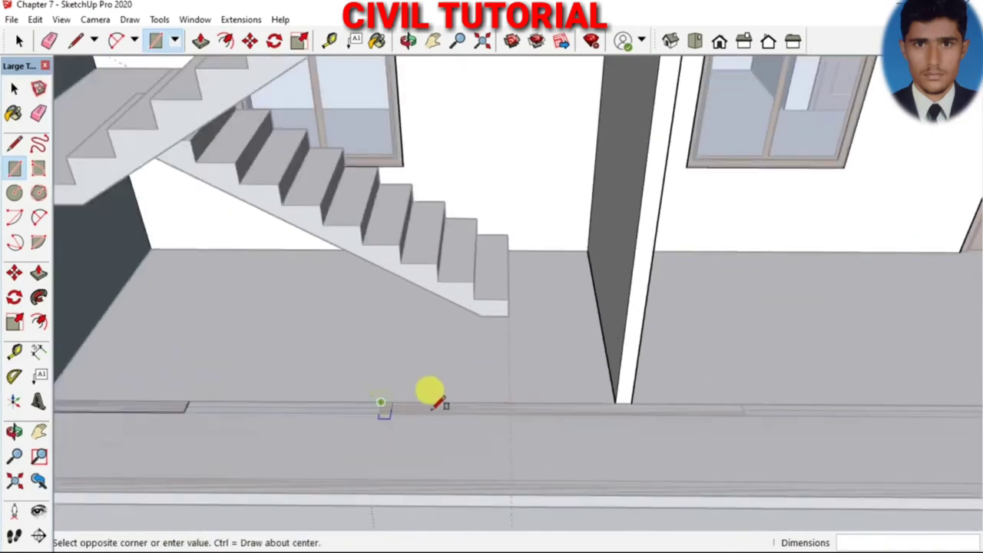
click(749, 415)
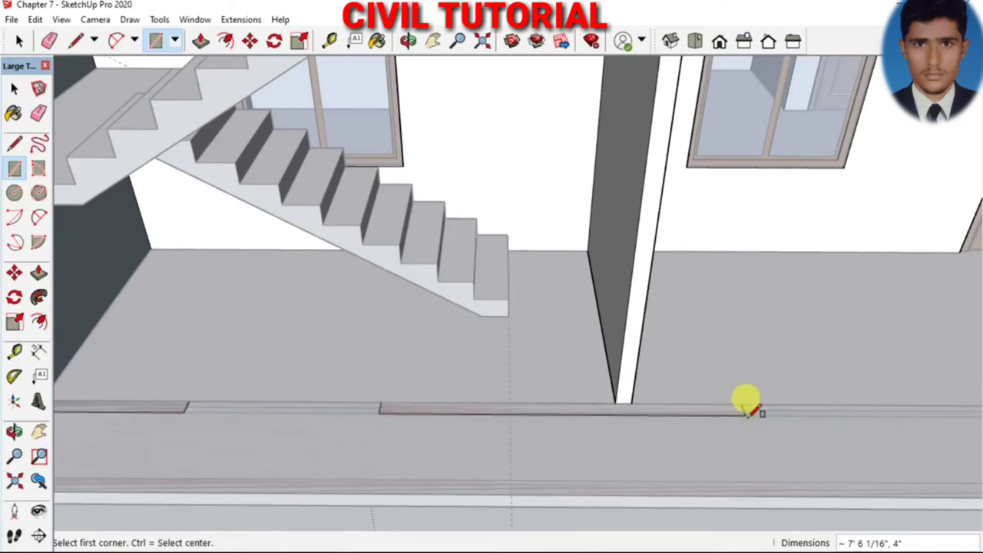
scroll(658, 351, down, 3)
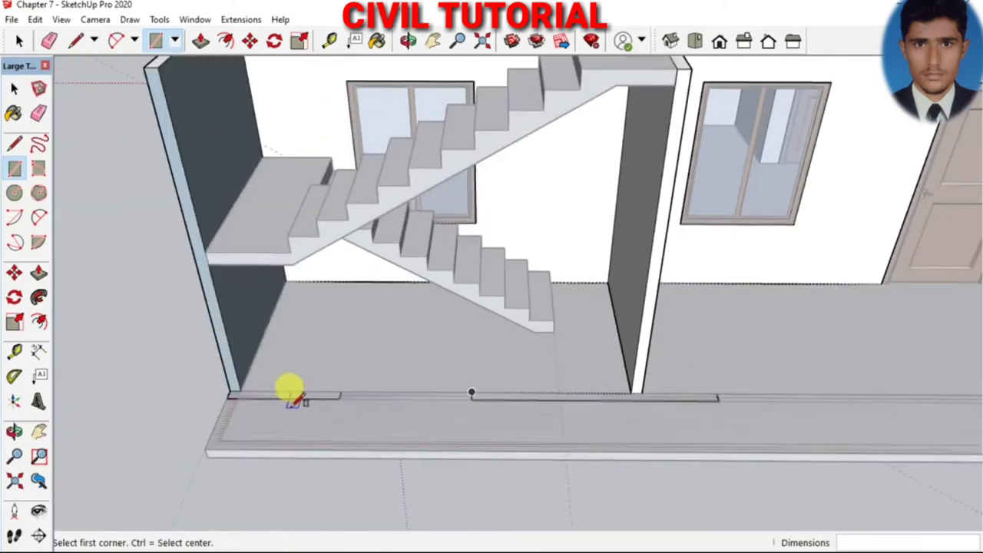
scroll(288, 391, up, 1)
scroll(285, 391, up, 1)
scroll(307, 400, down, 3)
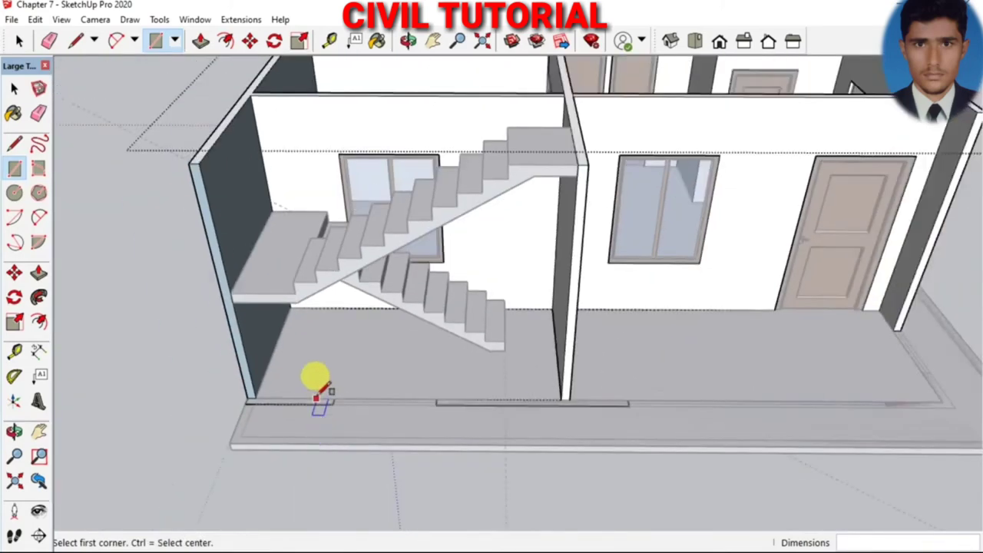
Raise the small base 10' into a column and pull the front wall to full height
key(p)
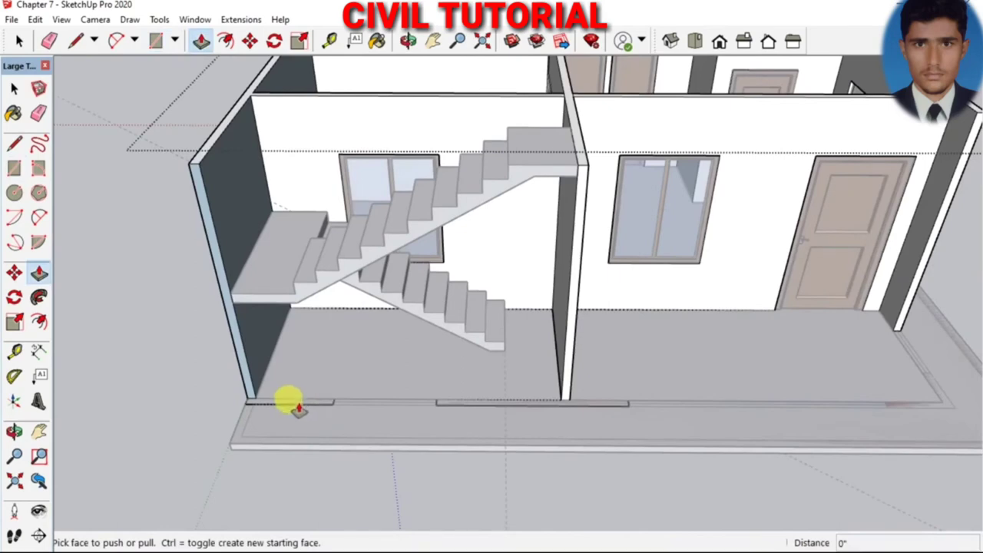
click(298, 410)
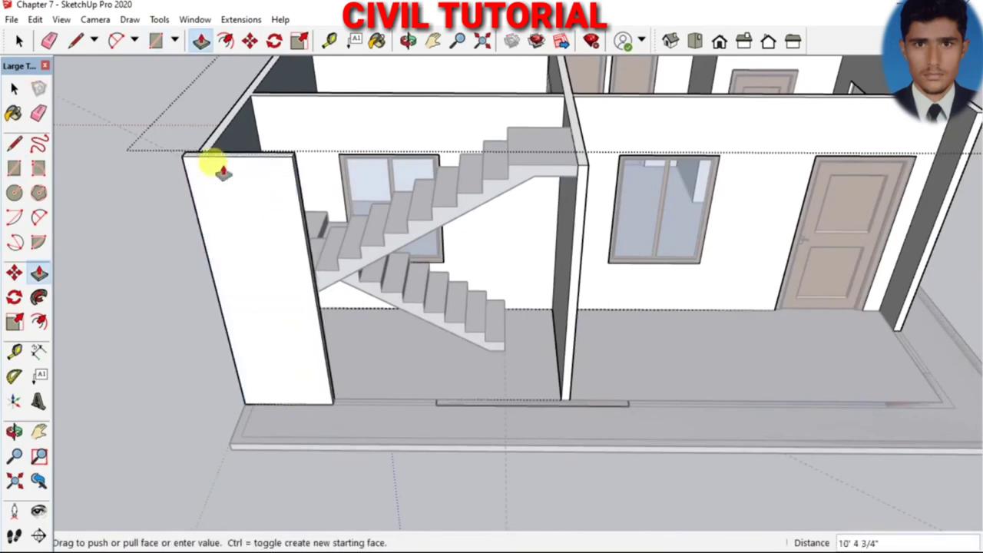
text(10)
key(Return)
click(598, 404)
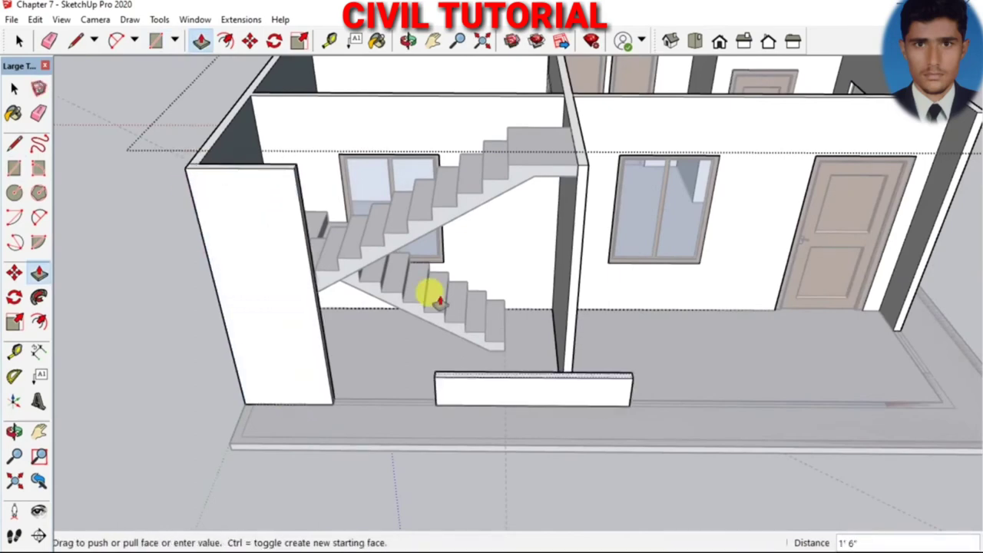
click(294, 175)
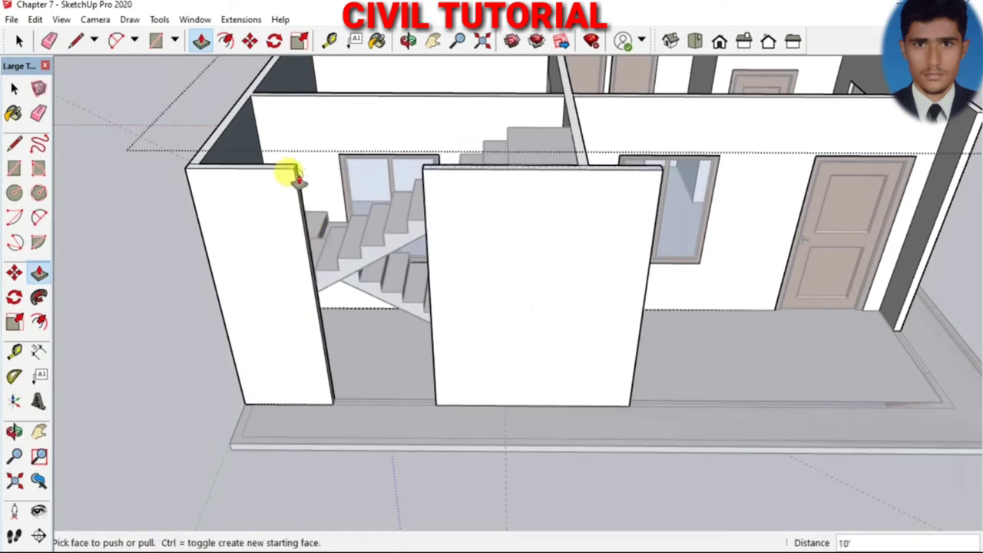
scroll(456, 373, up, 5)
Place a guide at the opening's sill height and draw a line splitting the wall gap there
key(t)
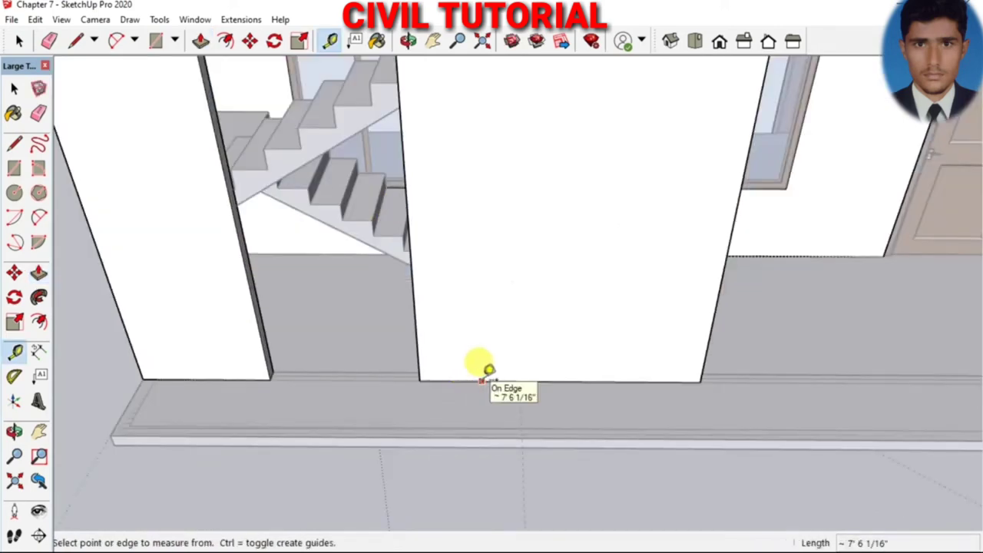
click(481, 380)
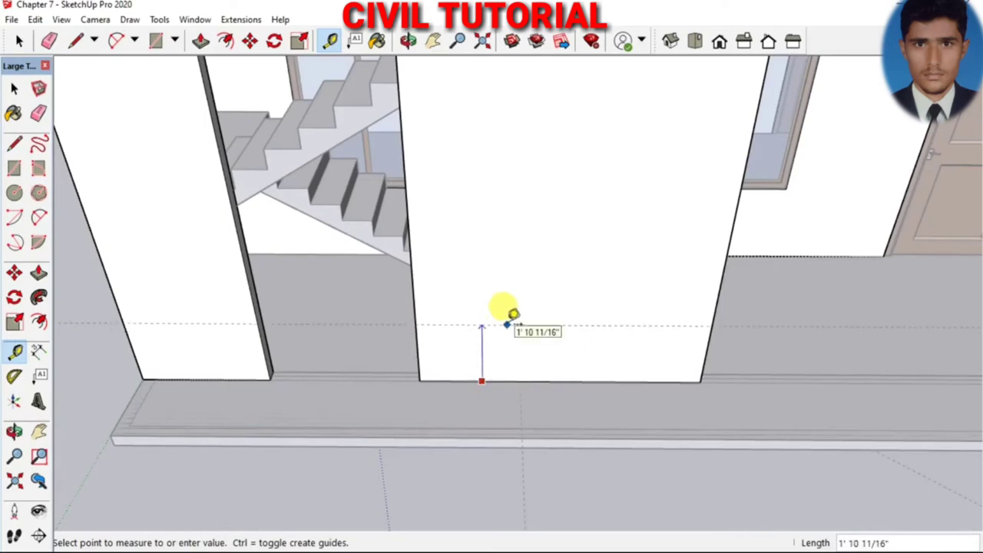
key(Return)
key(l)
scroll(261, 285, up, 2)
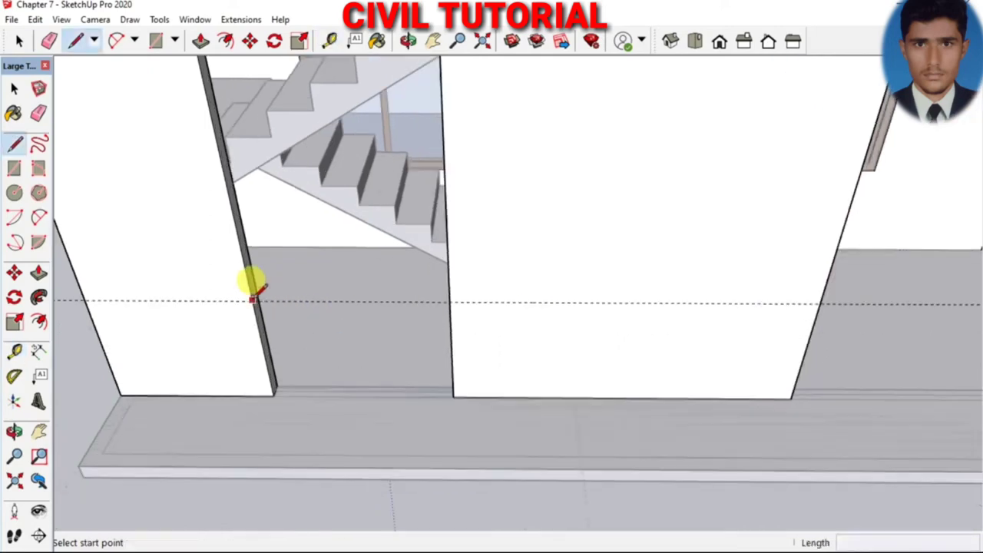
scroll(253, 290, up, 2)
click(252, 301)
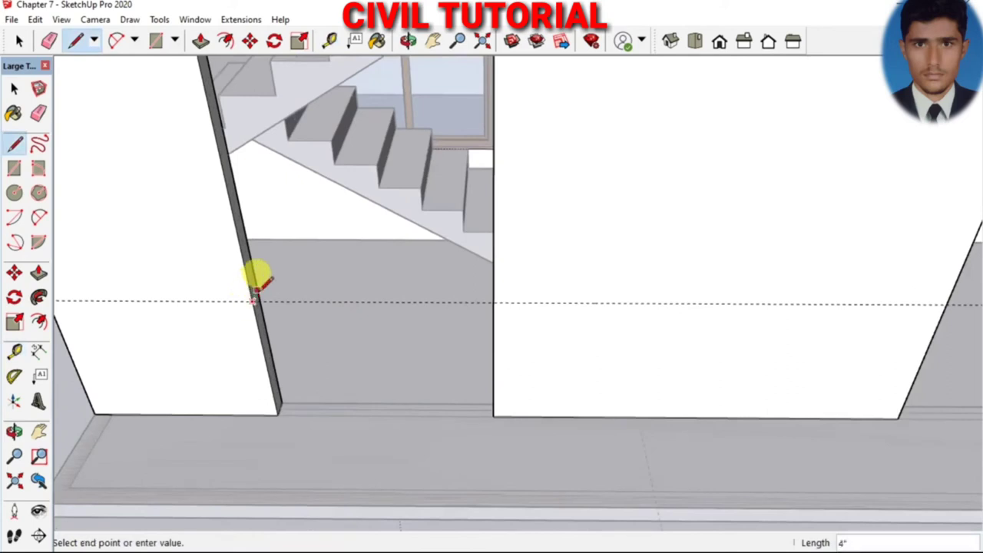
click(254, 298)
Push/Pull the lower wall face across the gap to close it below the guide
key(p)
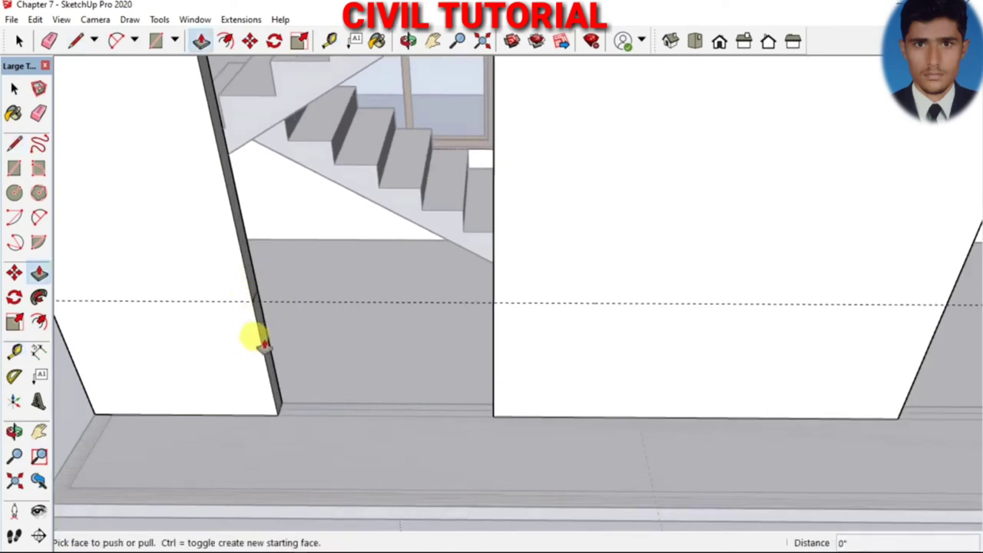
click(265, 345)
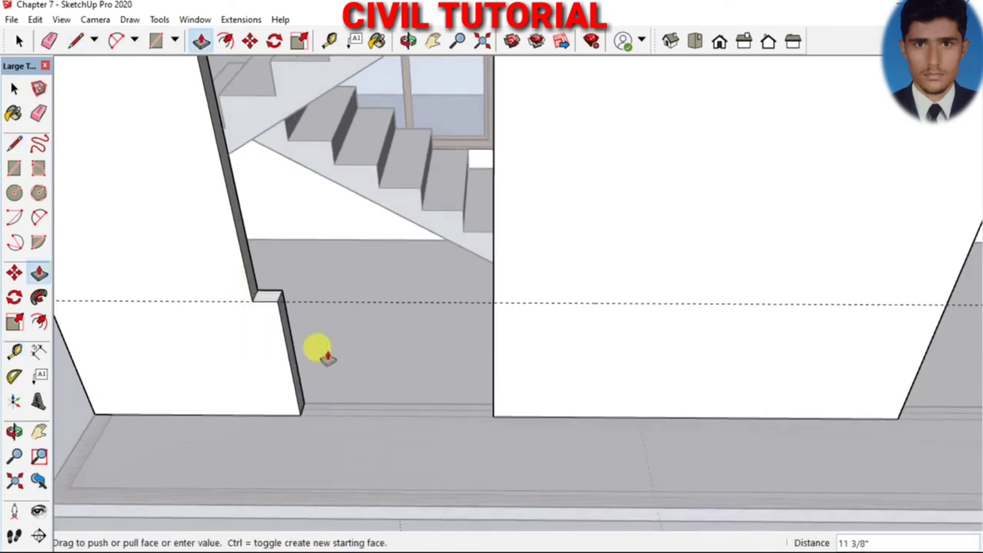
click(493, 367)
key(e)
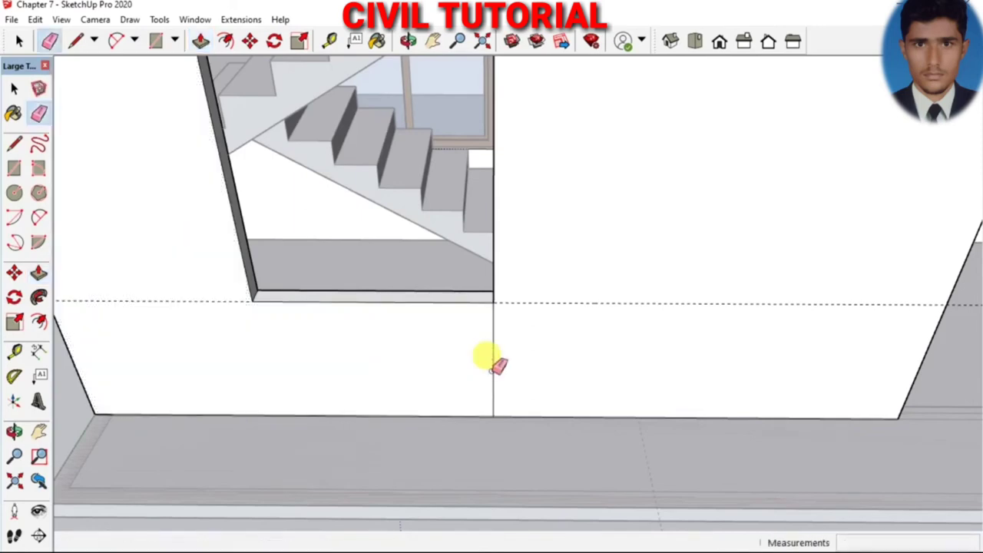
scroll(520, 318, down, 5)
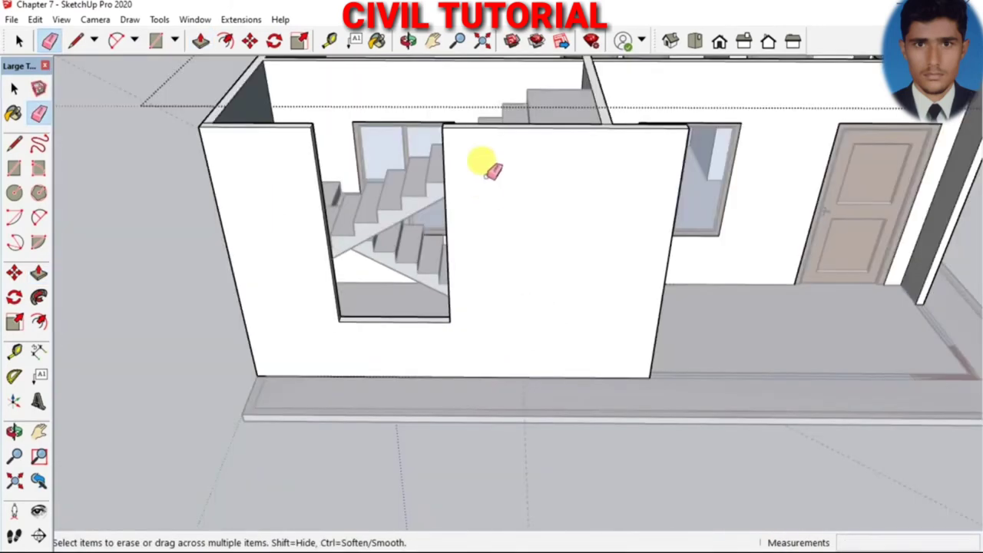
scroll(482, 129, up, 2)
scroll(482, 134, up, 2)
Push/Pull the upper wall face across the gap, leaving a square opening onto the stairs
key(l)
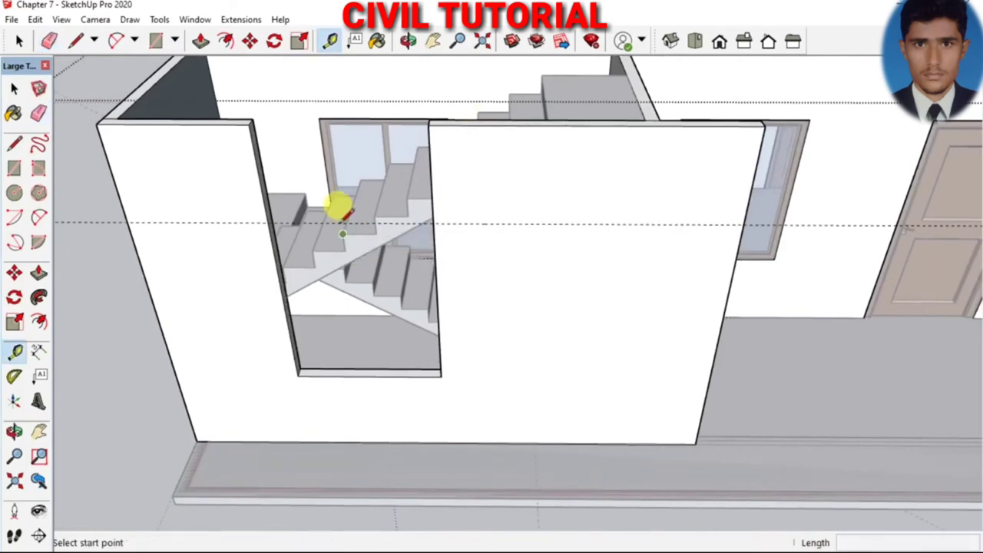
scroll(269, 207, up, 3)
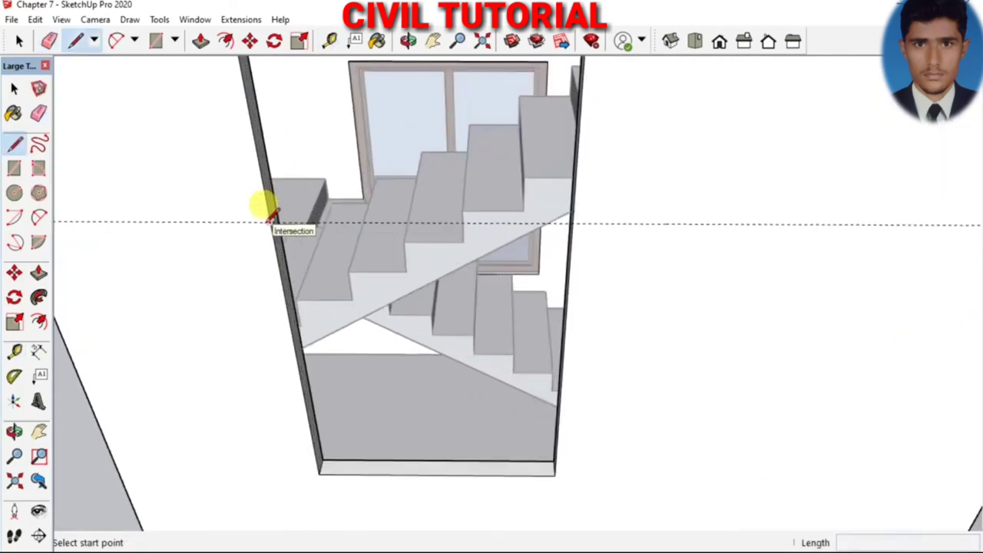
scroll(258, 208, up, 1)
scroll(281, 195, down, 1)
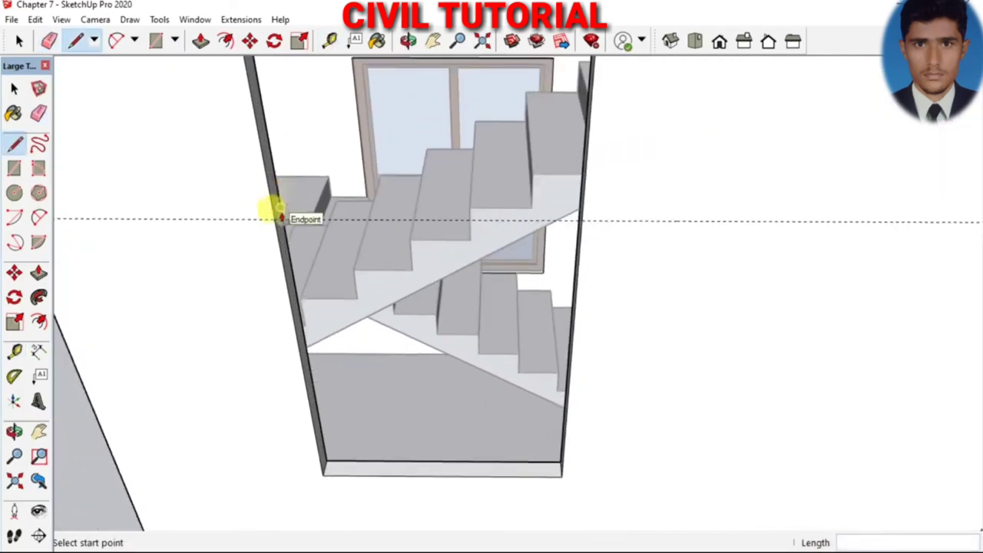
key(p)
click(275, 206)
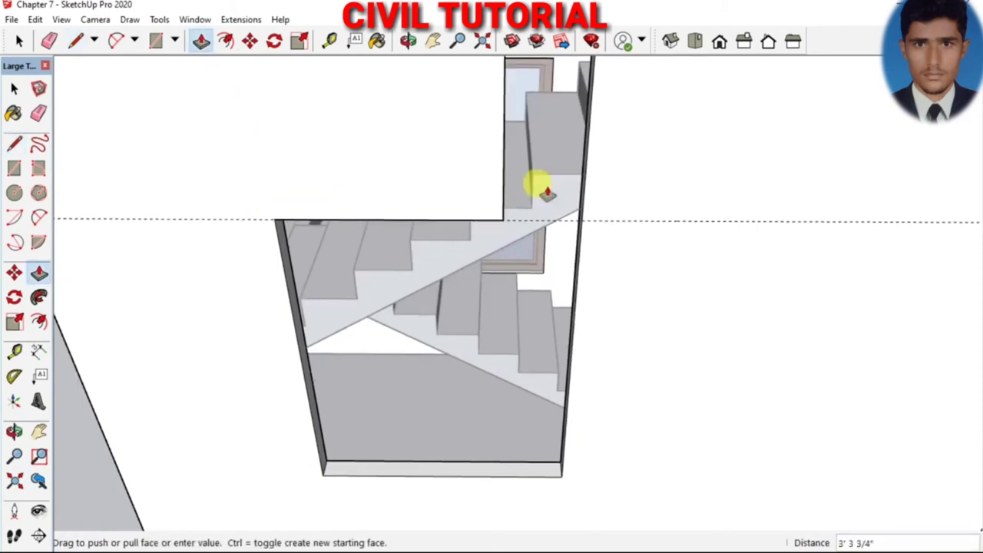
click(584, 201)
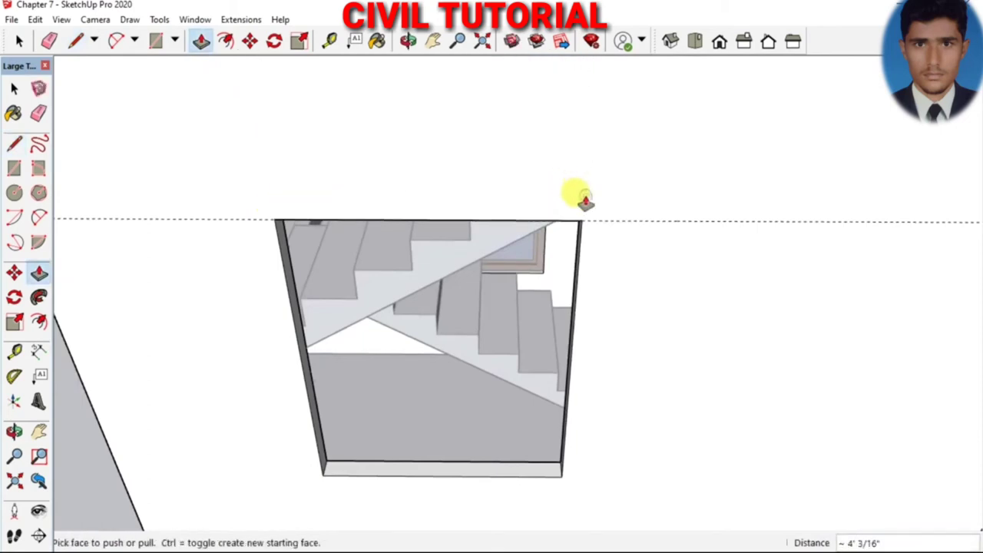
scroll(567, 245, down, 3)
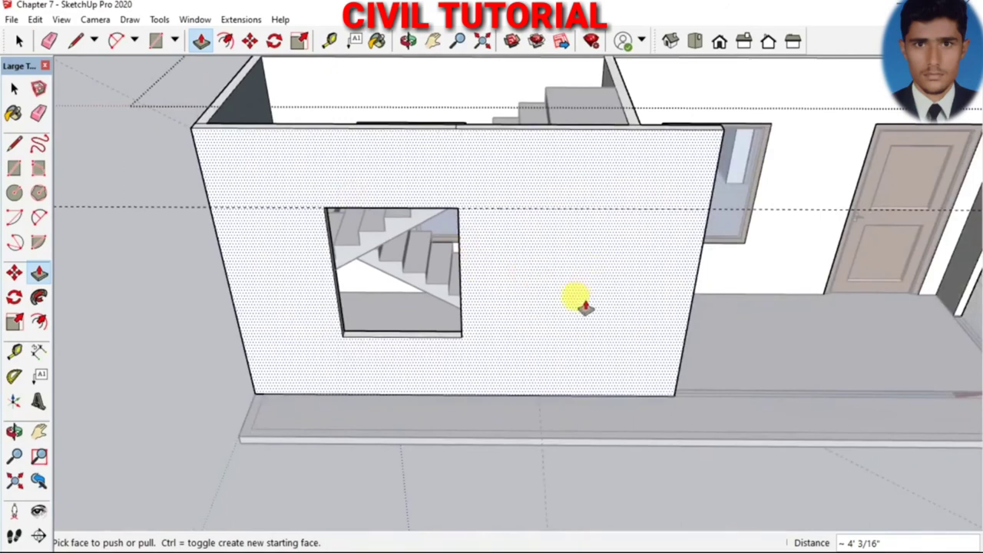
Orbit to the adjoining room's wall and add a guide at door-top height
mouse_move(584, 307)
middle_down()
mouse_move(325, 265)
mouse_move(490, 251)
middle_up()
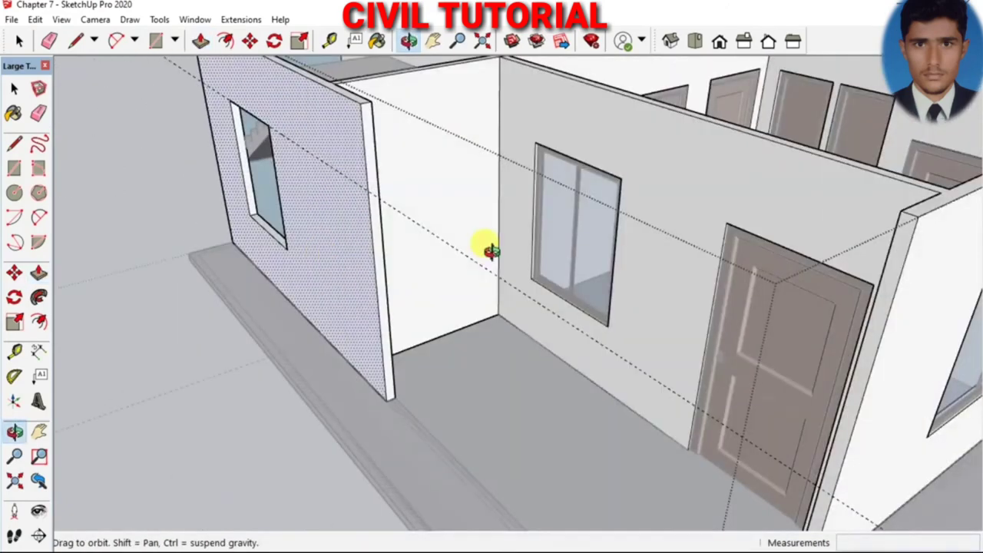
drag(493, 254, 545, 307)
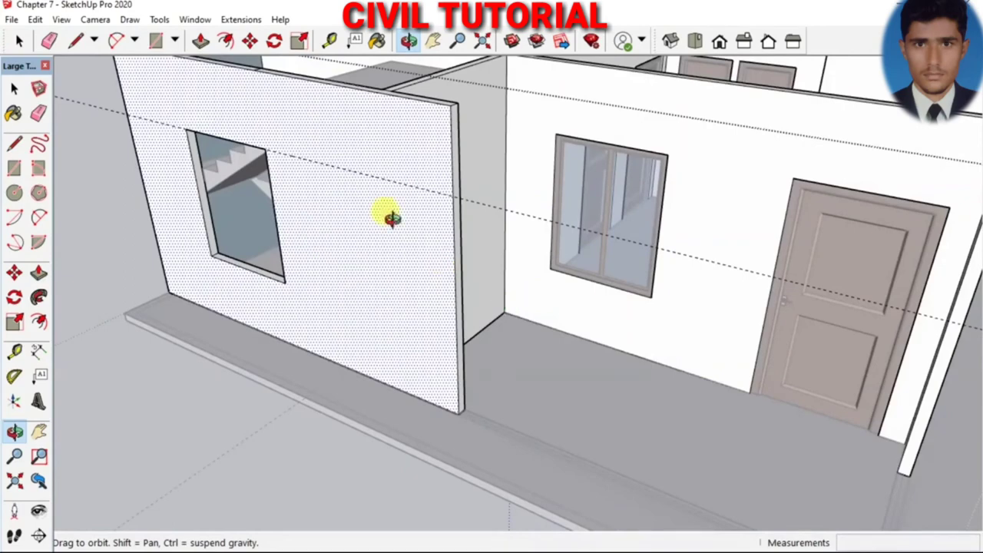
key(e)
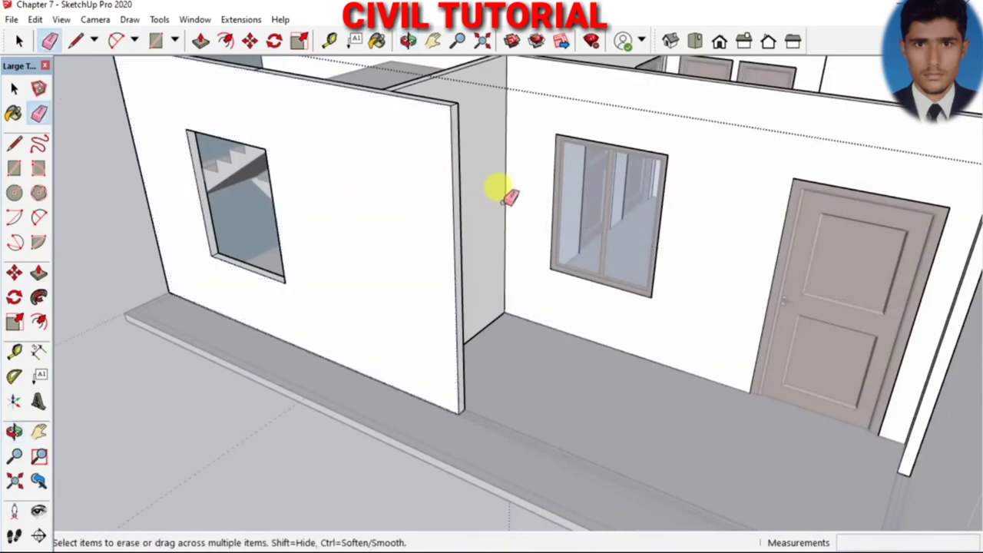
middle_drag(504, 193, 527, 207)
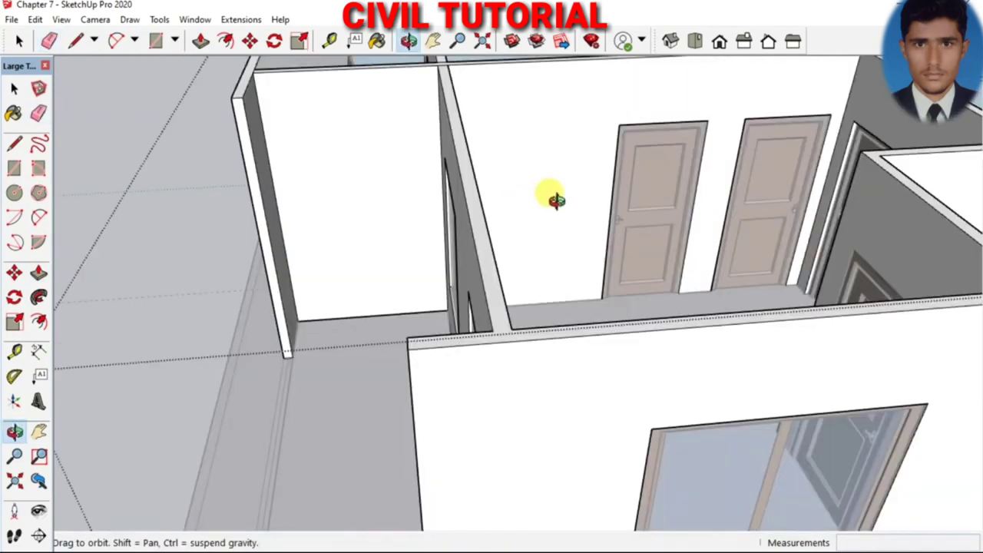
key(t)
click(659, 114)
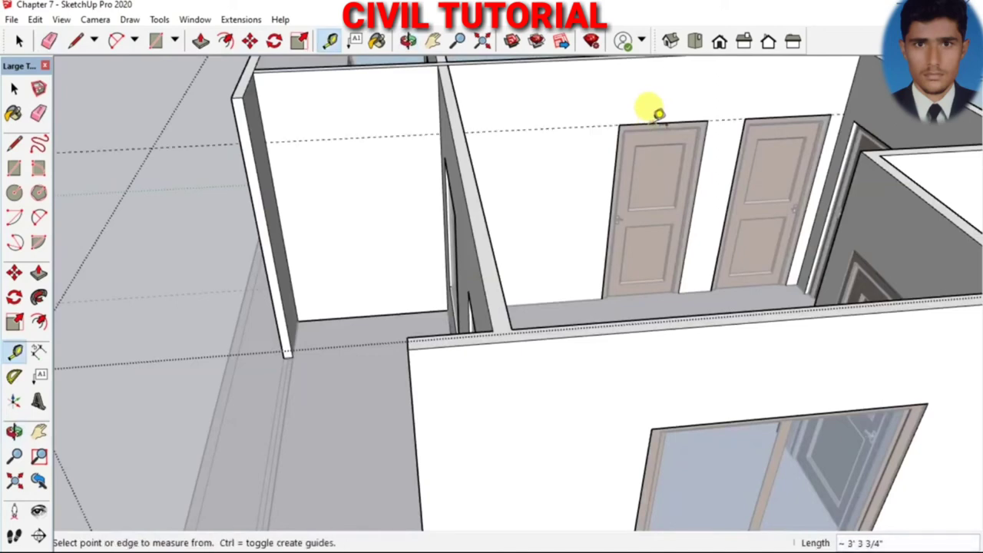
scroll(480, 173, up, 3)
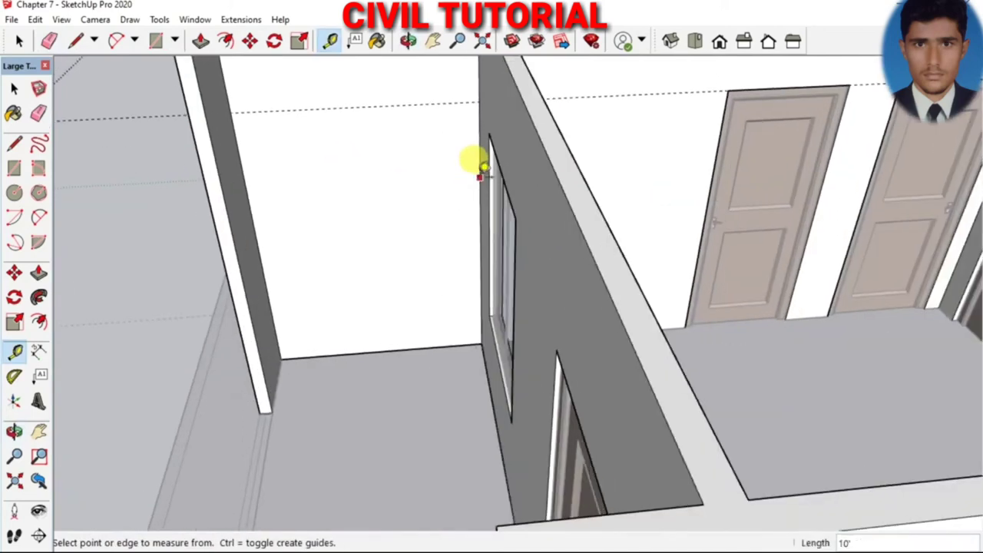
Add a guide offset from the wall edge to mark the side of the door opening
click(479, 173)
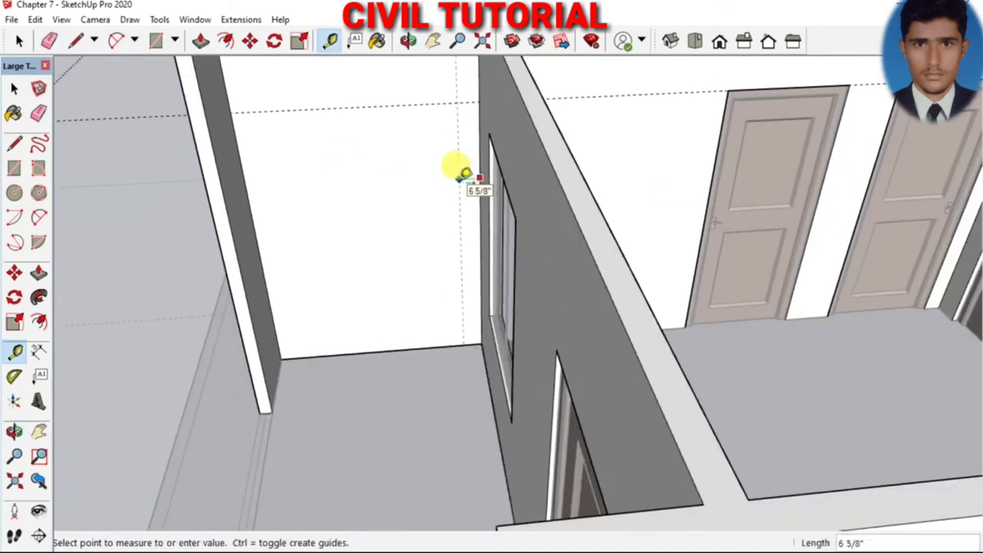
scroll(454, 184, down, 1)
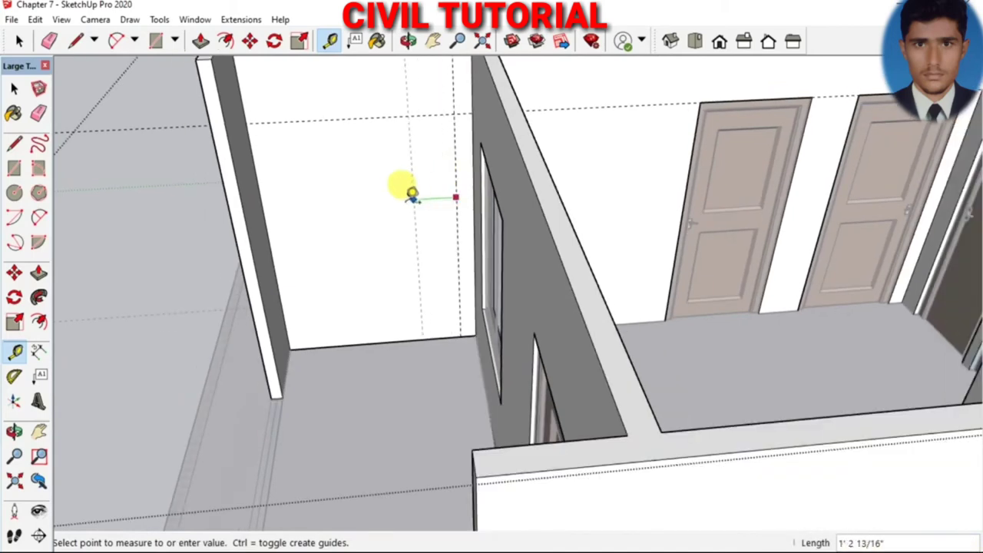
key(Return)
scroll(402, 196, down, 1)
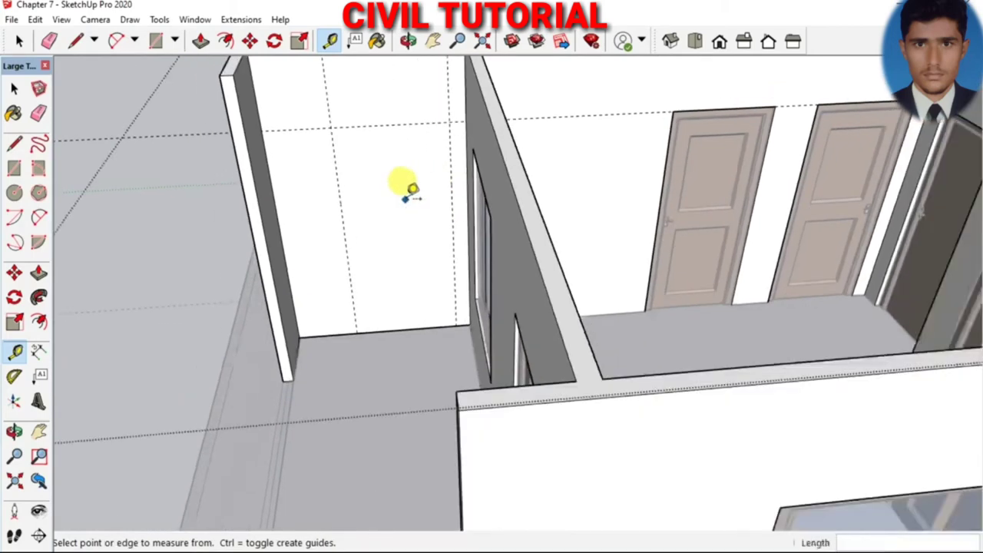
scroll(410, 191, down, 1)
scroll(386, 272, up, 1)
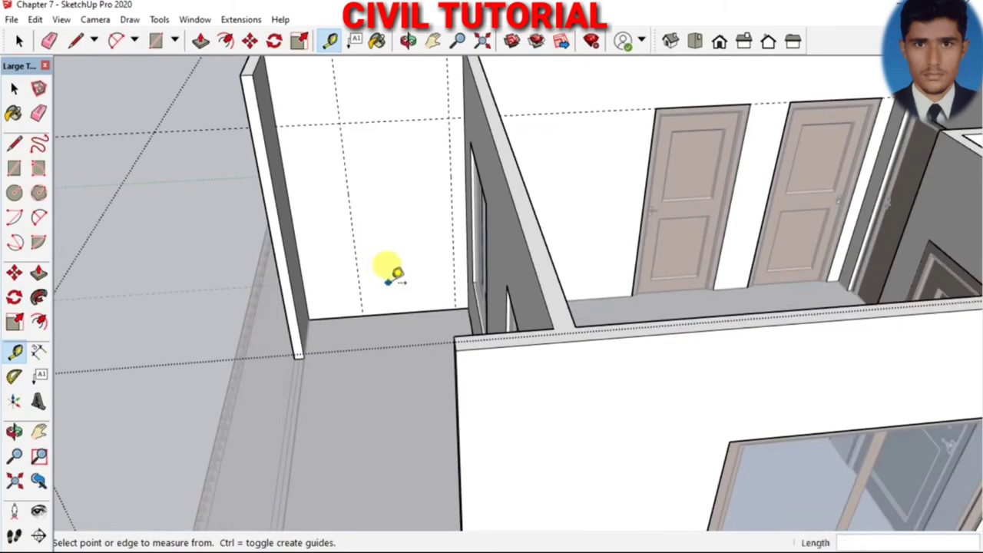
scroll(388, 271, down, 1)
Draw the door-opening rectangle on the wall between the guides
click(156, 46)
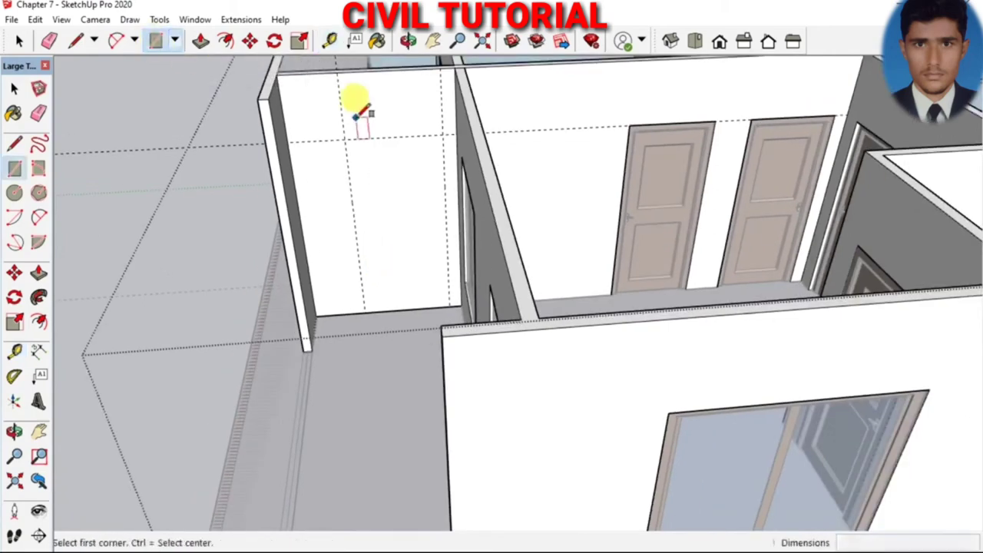
click(345, 140)
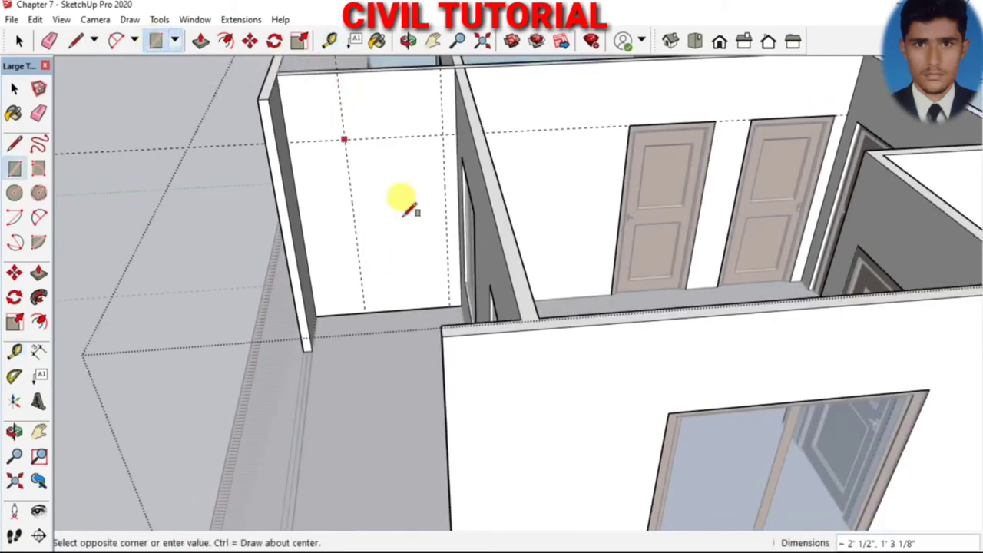
click(450, 301)
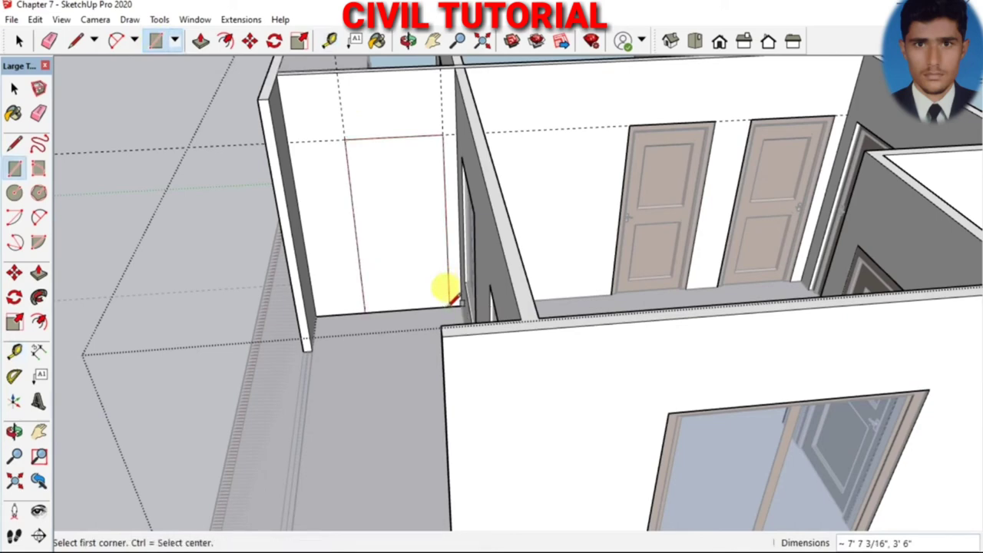
Push the rectangle -4" through the wall to open a doorway onto the stairs
key(p)
scroll(400, 251, up, 2)
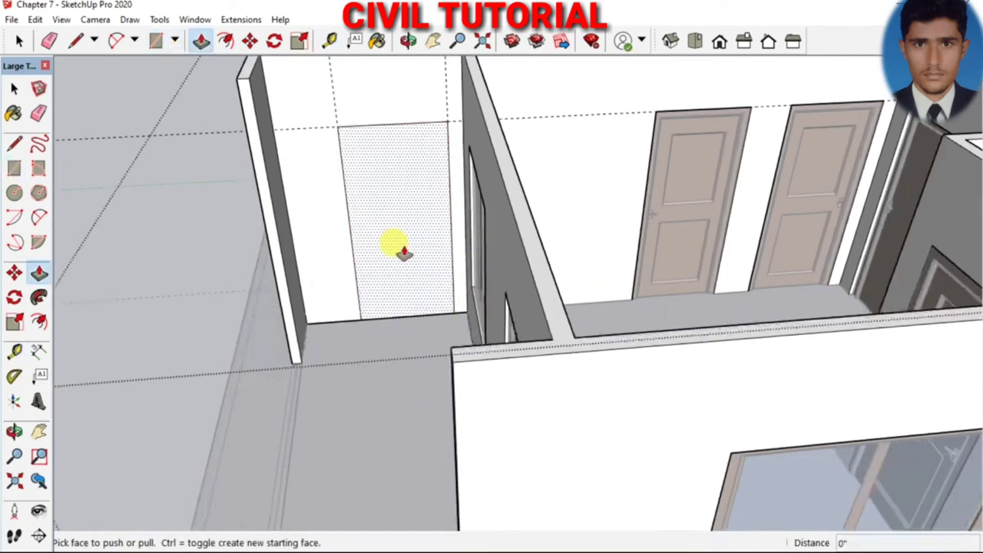
scroll(400, 261, up, 3)
drag(403, 268, 408, 230)
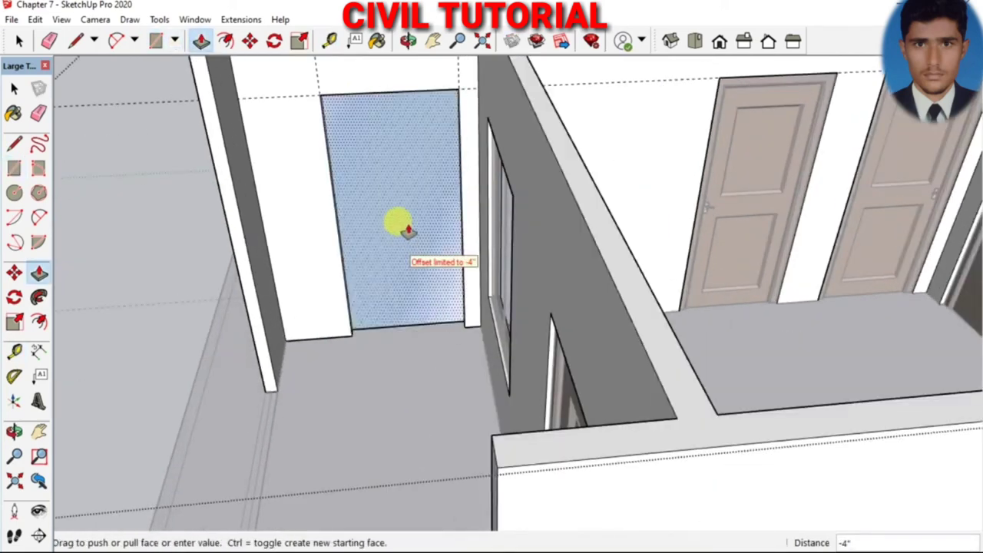
click(408, 230)
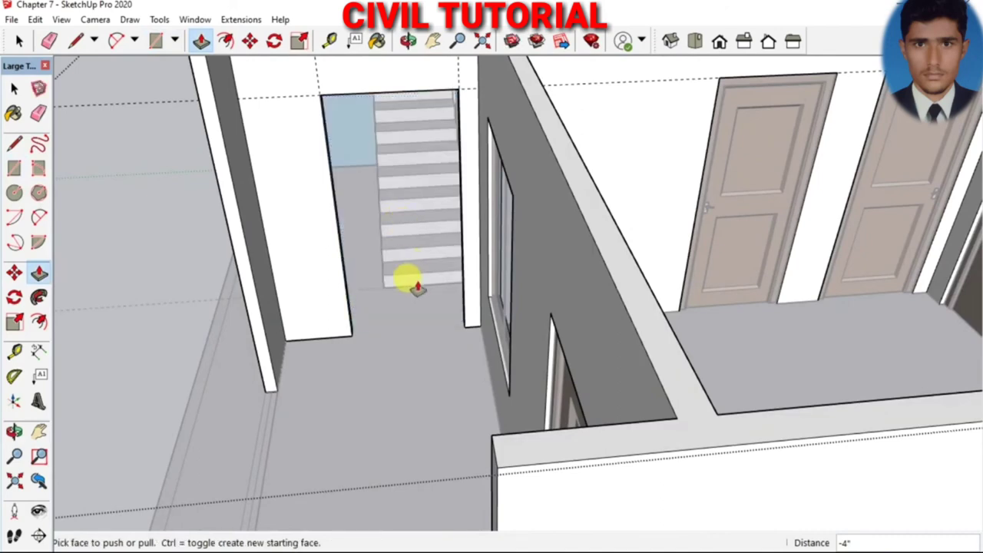
scroll(415, 288, down, 2)
scroll(384, 290, down, 2)
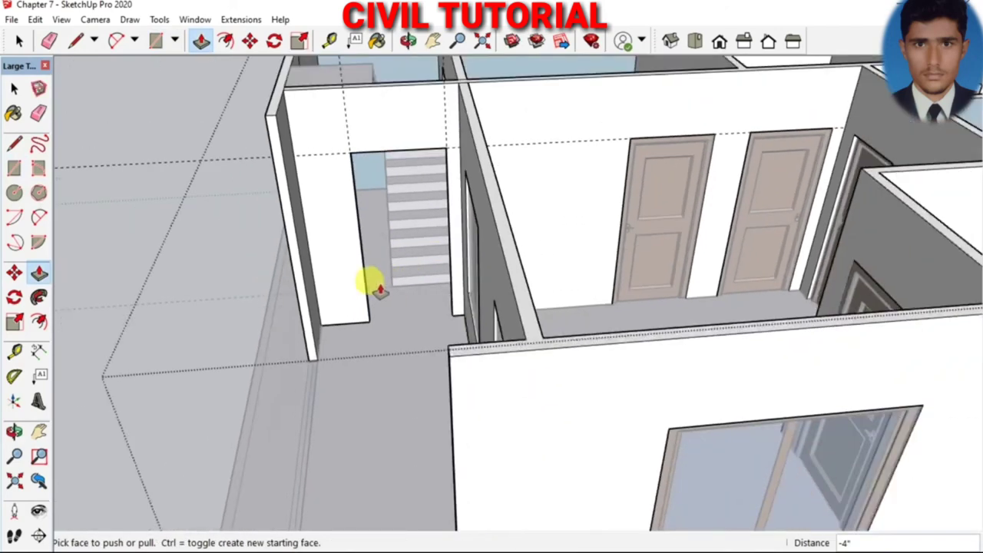
key(e)
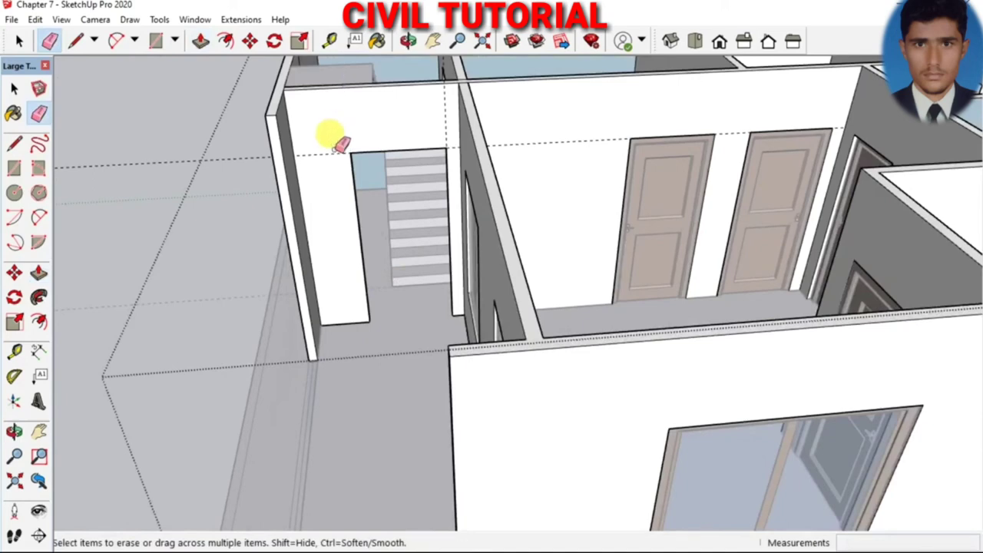
Erase the dashed guide above the doorway and orbit round to the house's front elevation
click(338, 152)
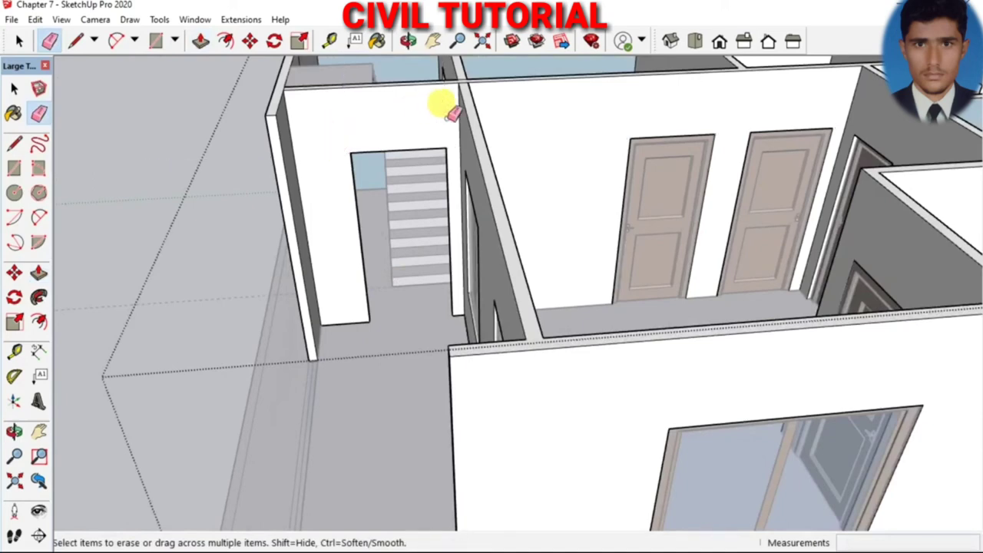
scroll(417, 162, down, 5)
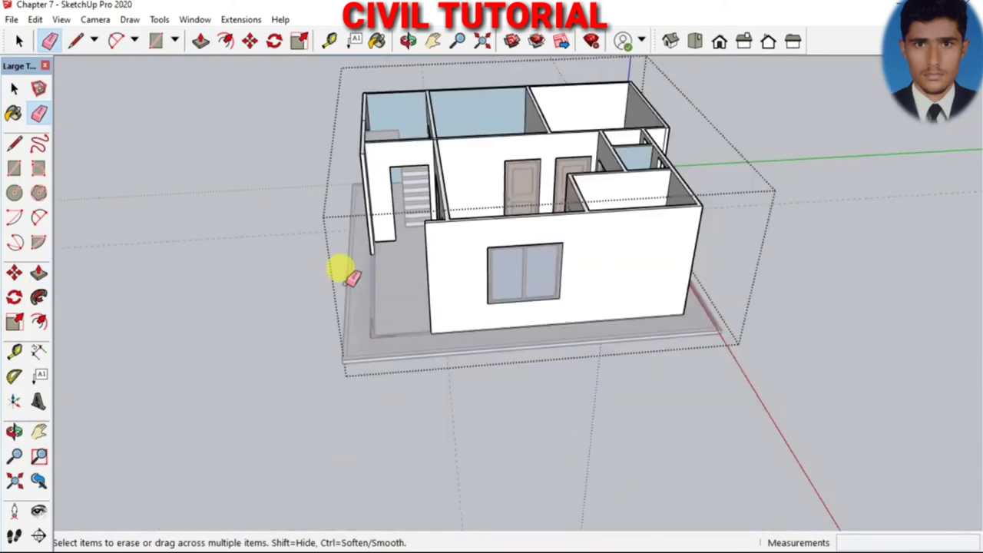
key(o)
mouse_move(351, 278)
mouse_down()
mouse_move(435, 222)
mouse_move(373, 259)
mouse_up()
scroll(379, 248, up, 2)
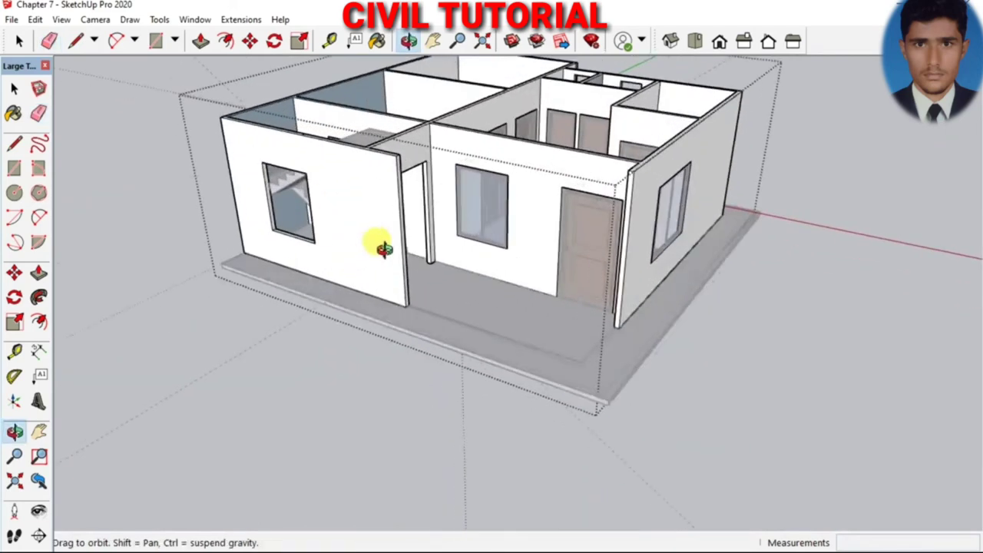
scroll(391, 225, up, 3)
mouse_move(391, 225)
mouse_down()
mouse_move(448, 206)
mouse_move(375, 189)
mouse_up()
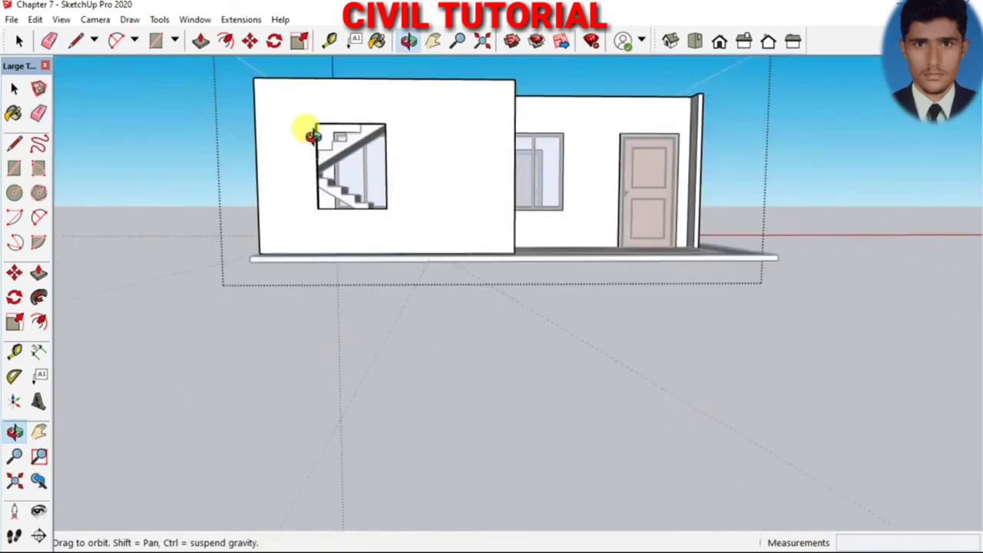
scroll(353, 143, up, 3)
scroll(336, 99, up, 2)
scroll(318, 121, down, 1)
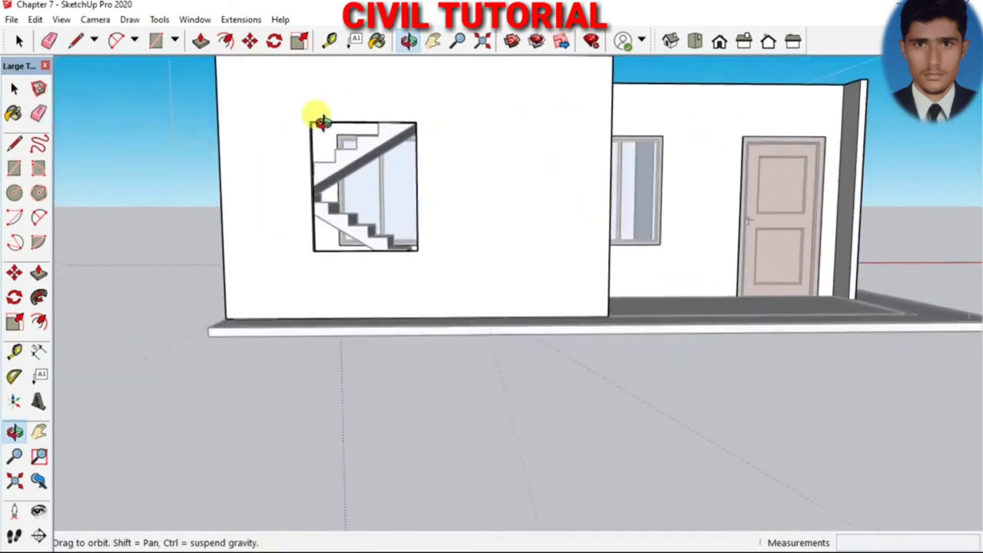
scroll(372, 152, down, 1)
drag(329, 100, 285, 149)
Exit the house group and select the front window
key(space)
click(202, 323)
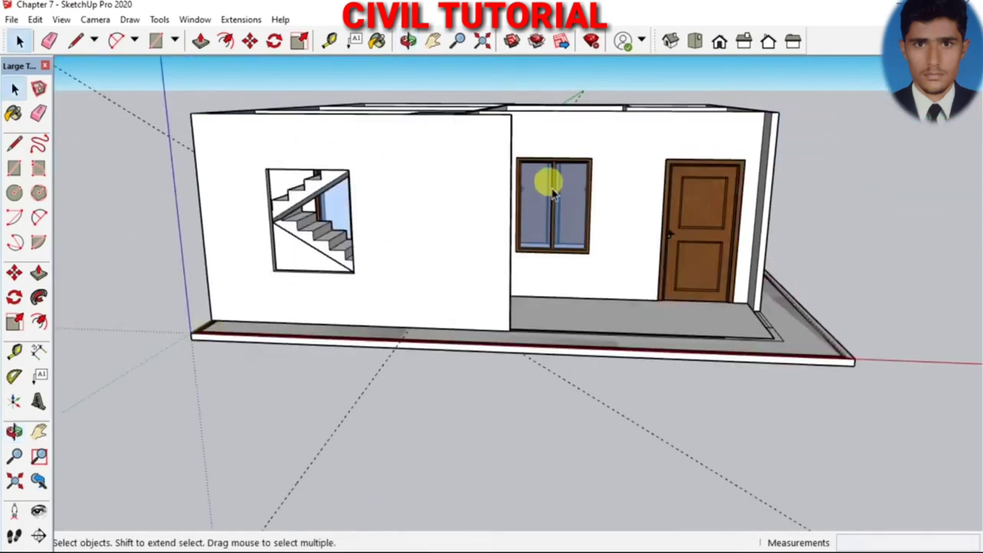
scroll(549, 206, up, 3)
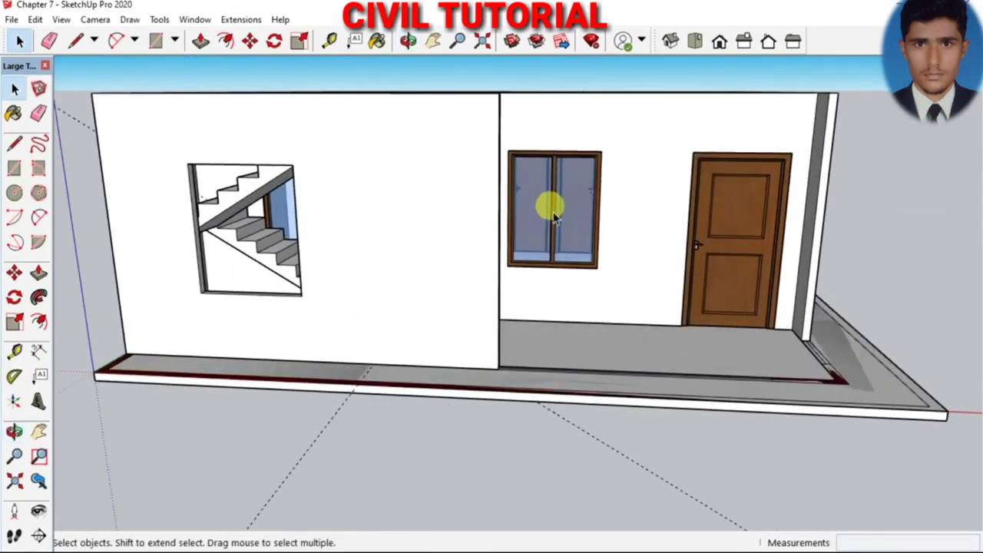
click(551, 259)
scroll(553, 261, up, 2)
key(m)
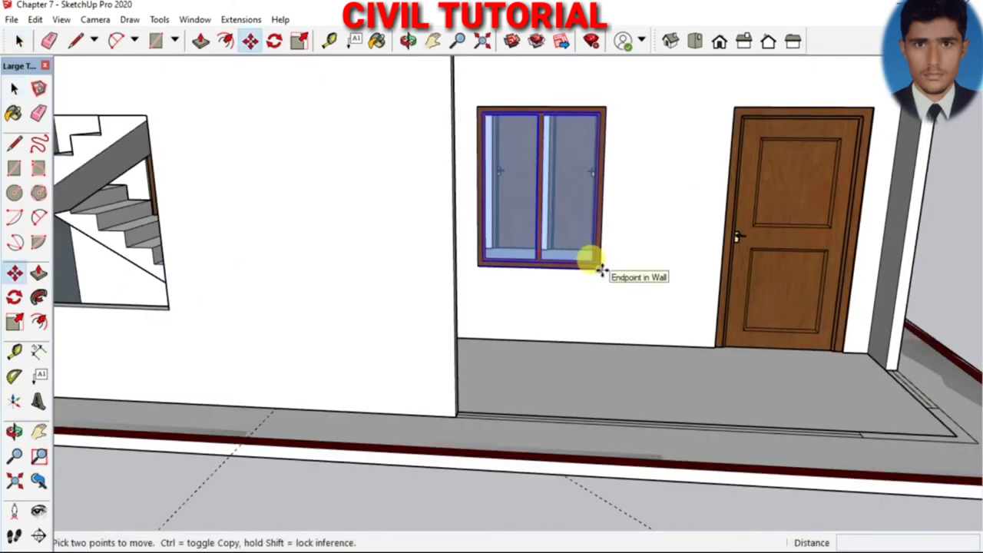
Copy the front window into the stair-wall opening, snapping its bottom corner to the opening's corner
key(ctrl)
click(600, 268)
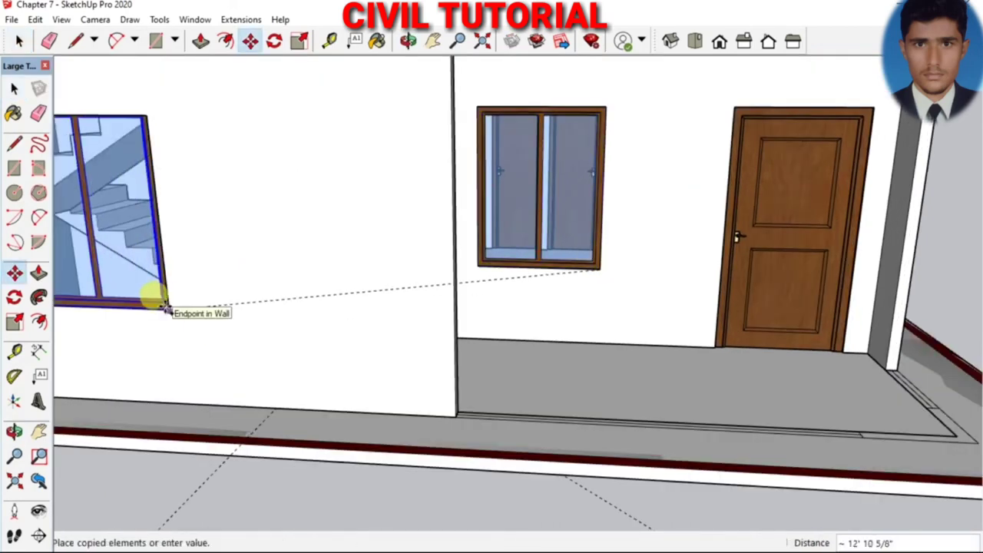
click(164, 307)
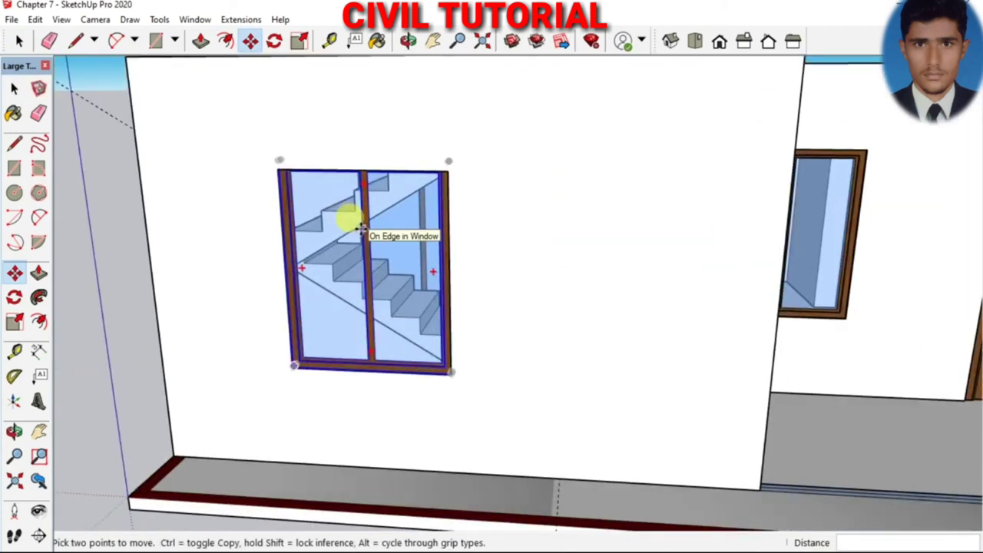
scroll(361, 228, up, 2)
scroll(301, 89, up, 2)
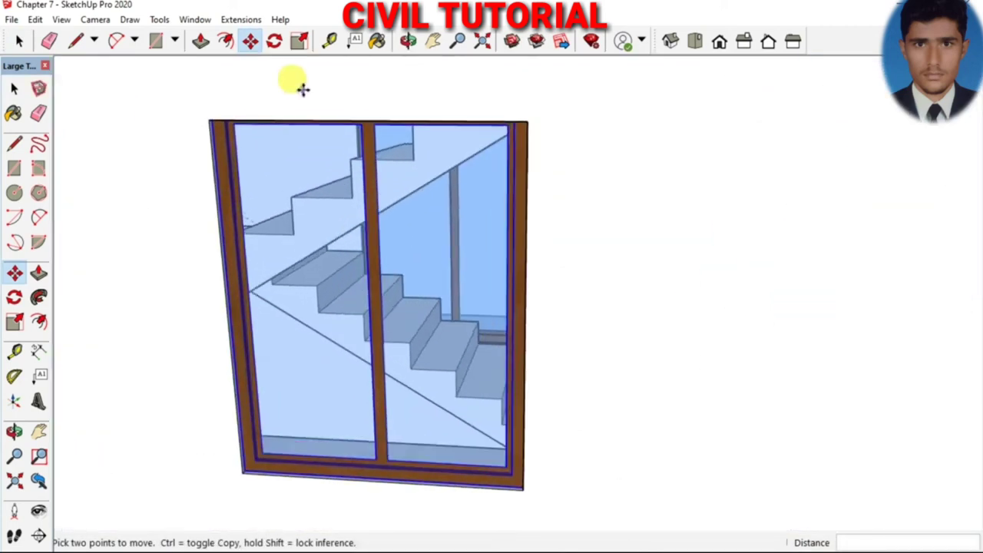
mouse_move(301, 89)
middle_down()
mouse_move(395, 127)
mouse_move(98, 154)
middle_up()
key(space)
click(106, 137)
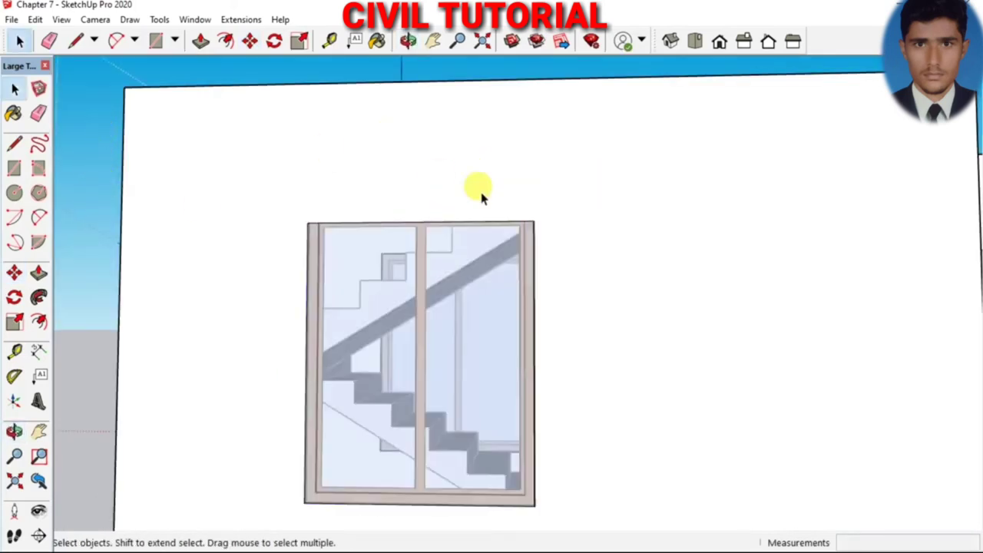
Push the copied window frame's top face down 2 5/16" to fit the opening
scroll(311, 223, up, 3)
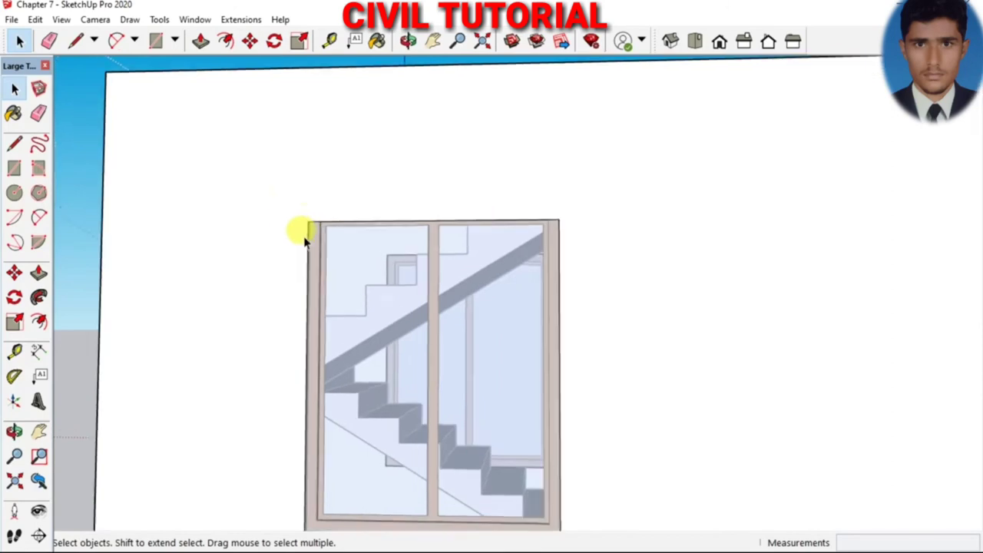
scroll(424, 219, up, 2)
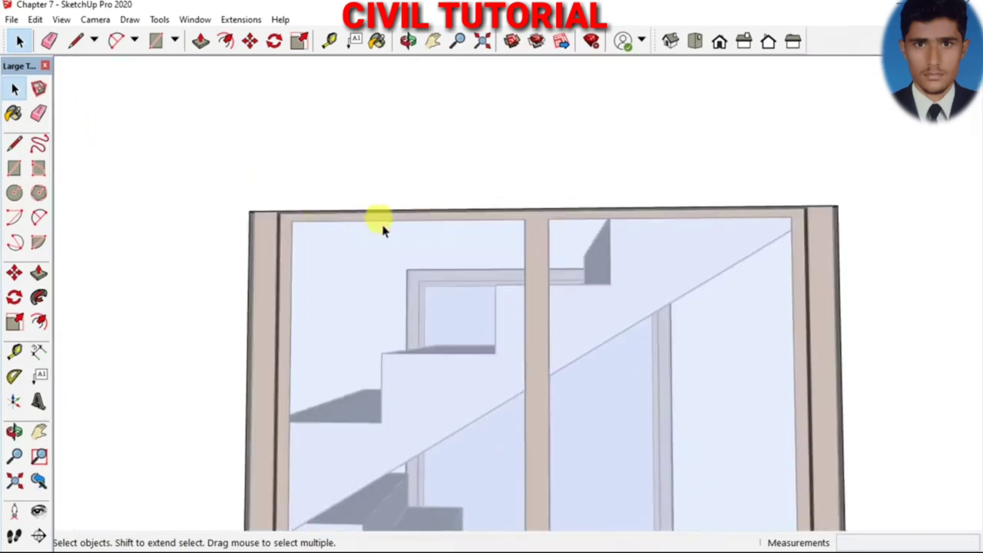
key(p)
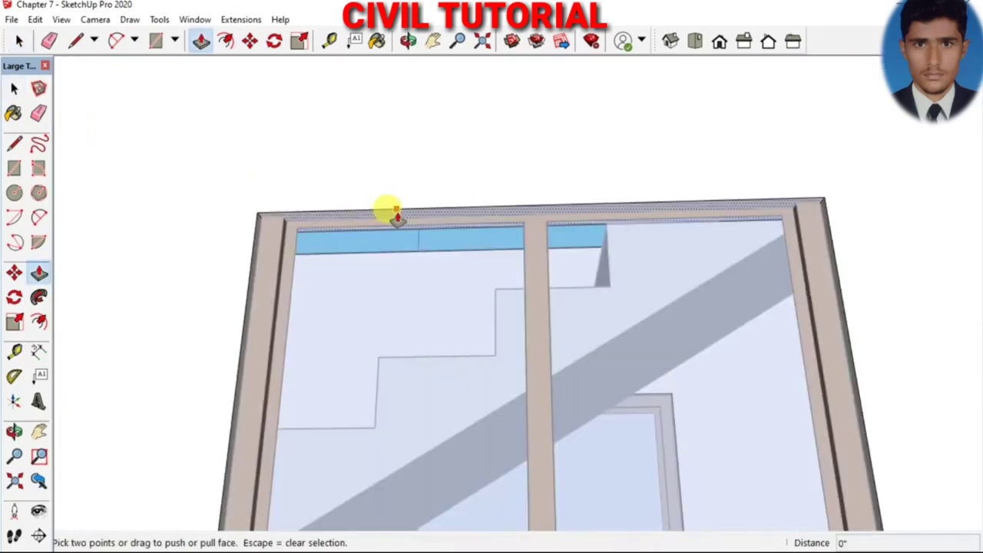
click(396, 219)
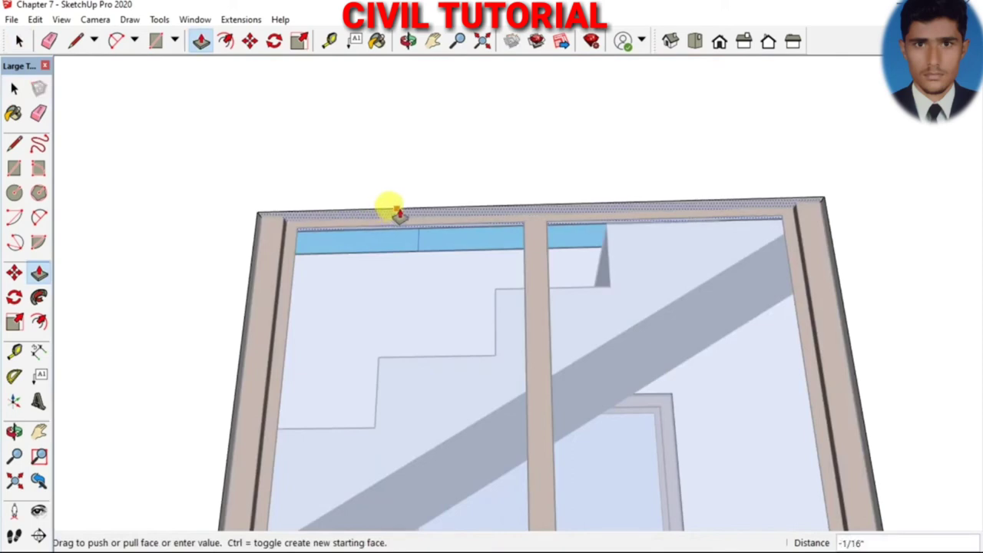
click(392, 211)
scroll(620, 138, up, 3)
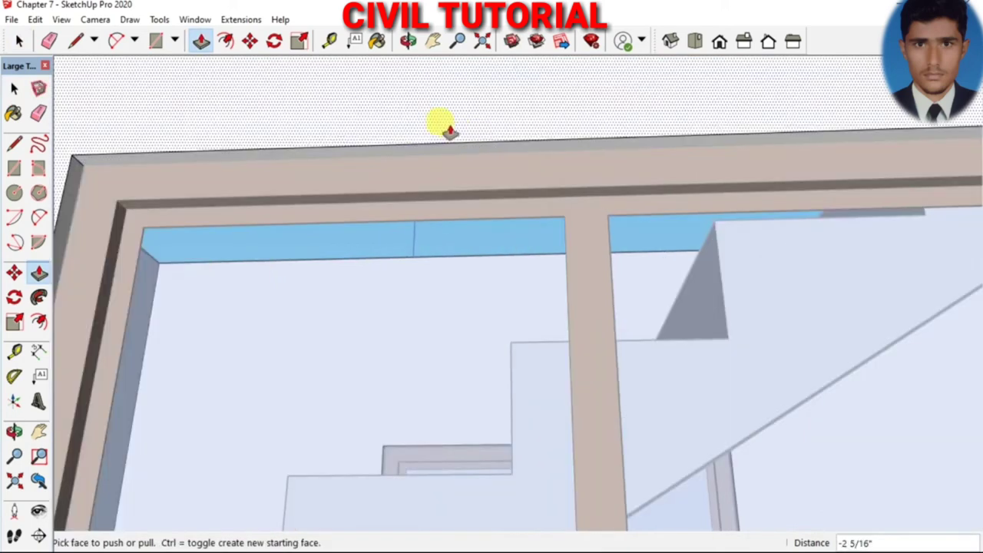
scroll(448, 131, down, 3)
right_click(445, 131)
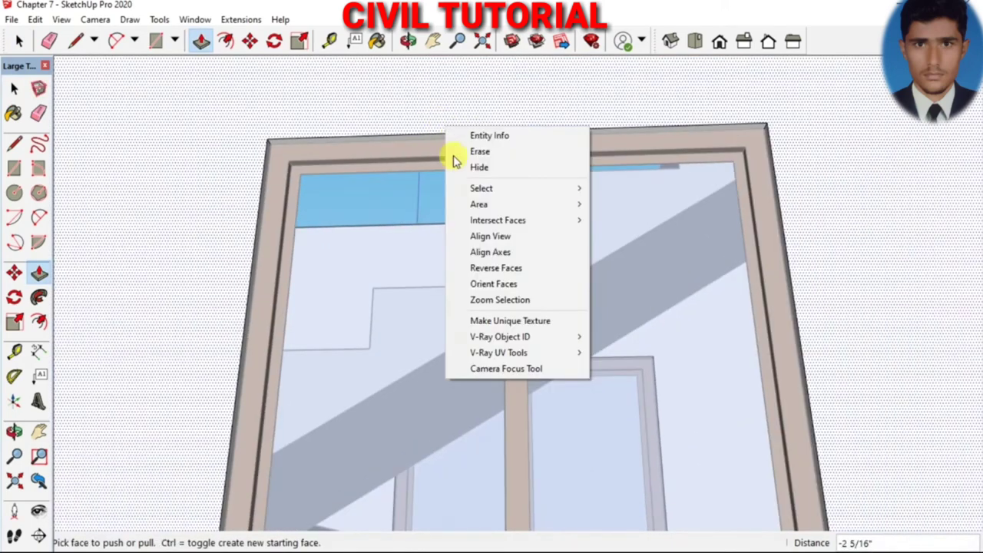
middle_drag(454, 158, 540, 361)
drag(540, 361, 220, 351)
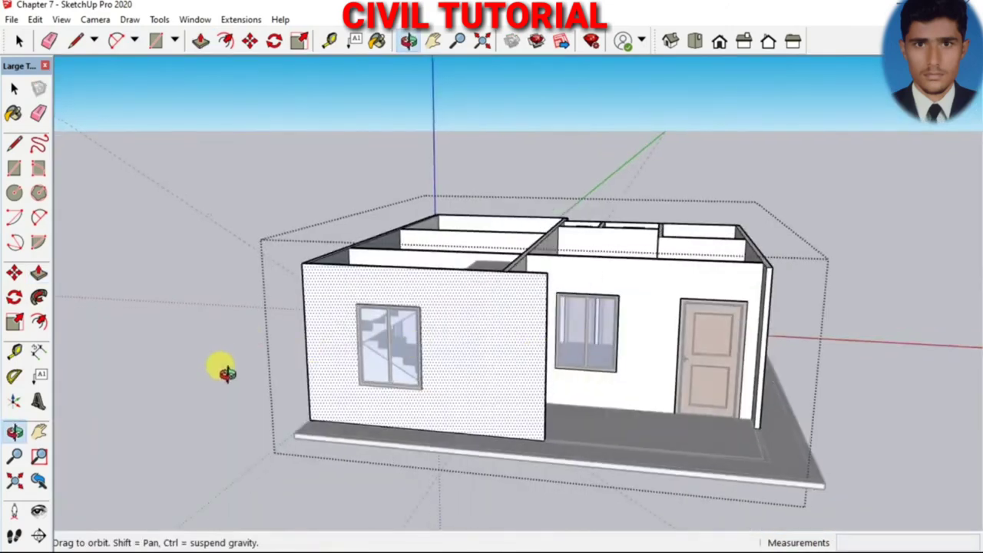
Select the house group and orbit to look down into the house
scroll(520, 406, up, 3)
scroll(351, 412, up, 3)
key(space)
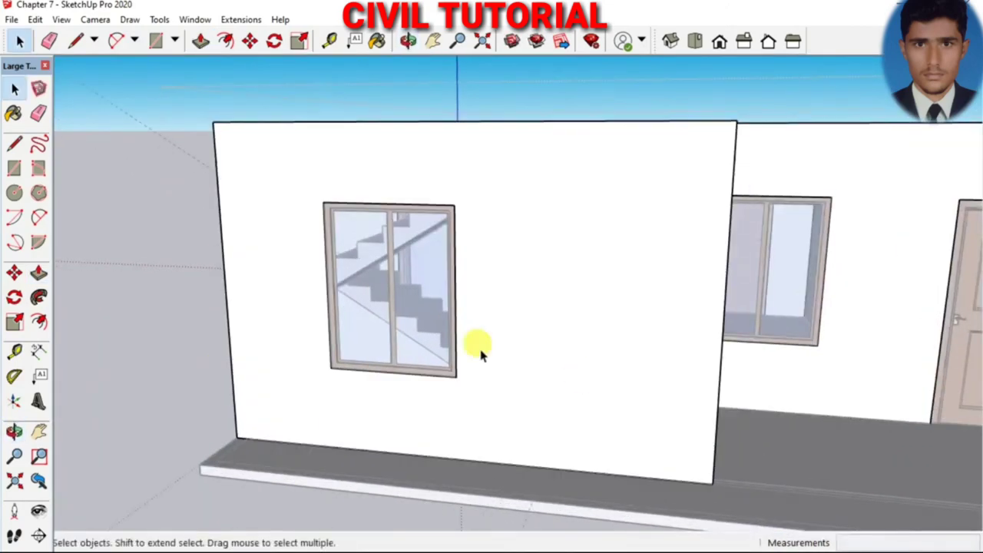
scroll(396, 368, down, 5)
click(391, 307)
key(o)
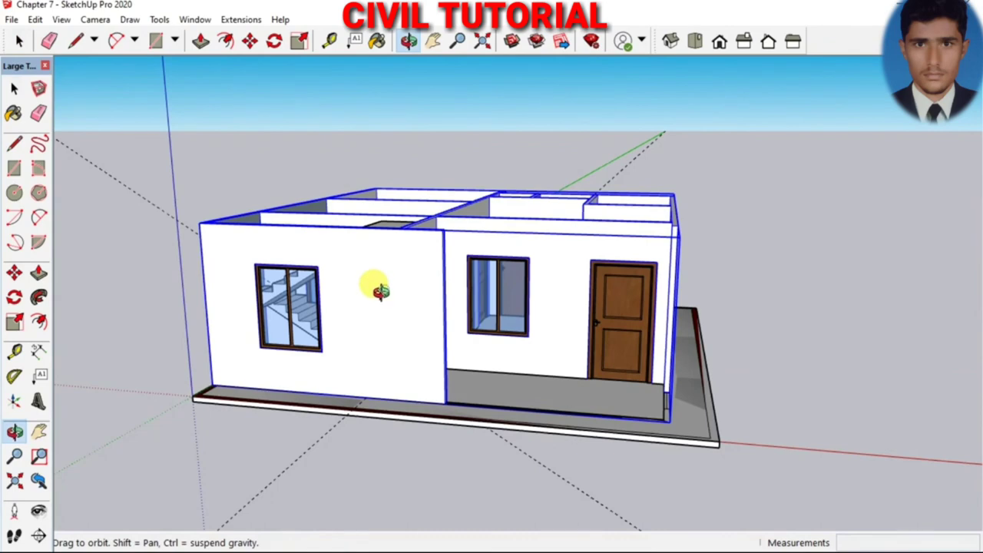
drag(381, 290, 404, 318)
key(space)
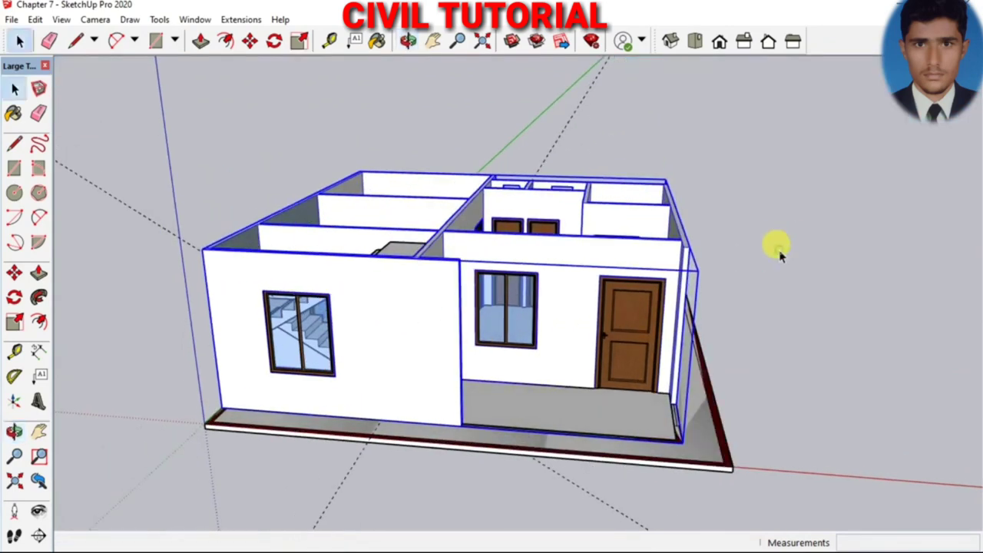
click(778, 255)
Zoom toward the porch corner and enter the house group for editing
scroll(338, 280, up, 2)
scroll(223, 296, down, 2)
scroll(199, 292, down, 1)
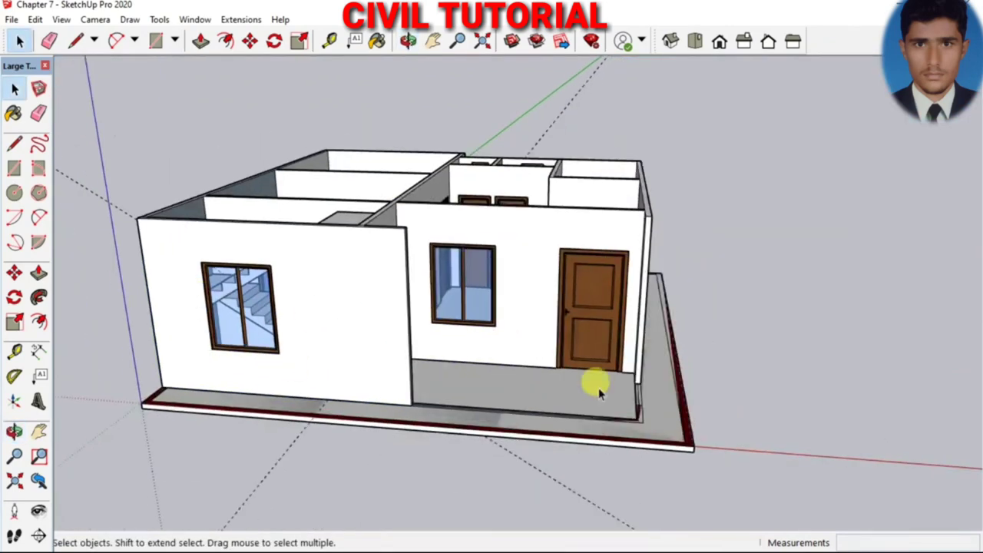
scroll(641, 407, up, 1)
scroll(643, 404, up, 1)
scroll(644, 430, up, 1)
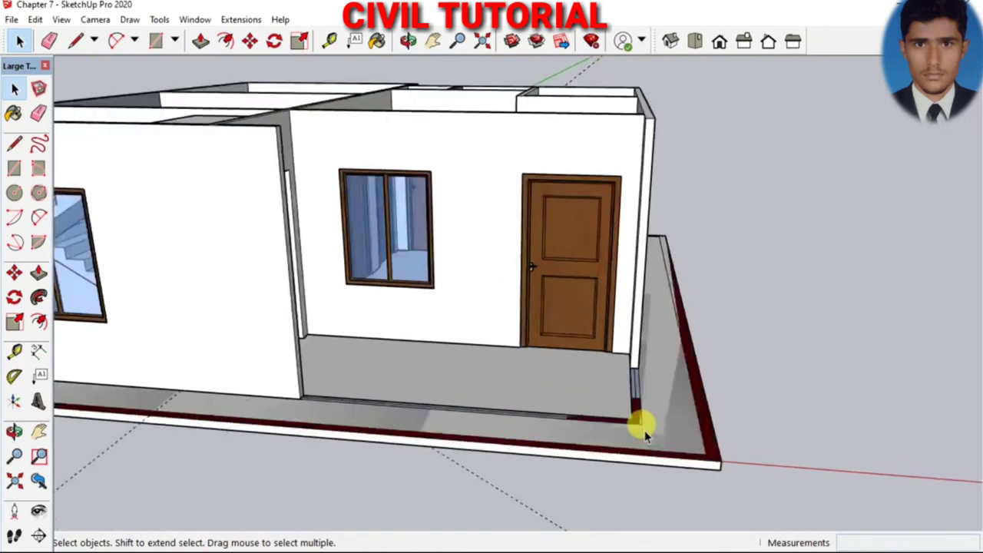
scroll(644, 430, down, 1)
scroll(626, 427, up, 1)
scroll(625, 417, down, 1)
scroll(614, 398, down, 1)
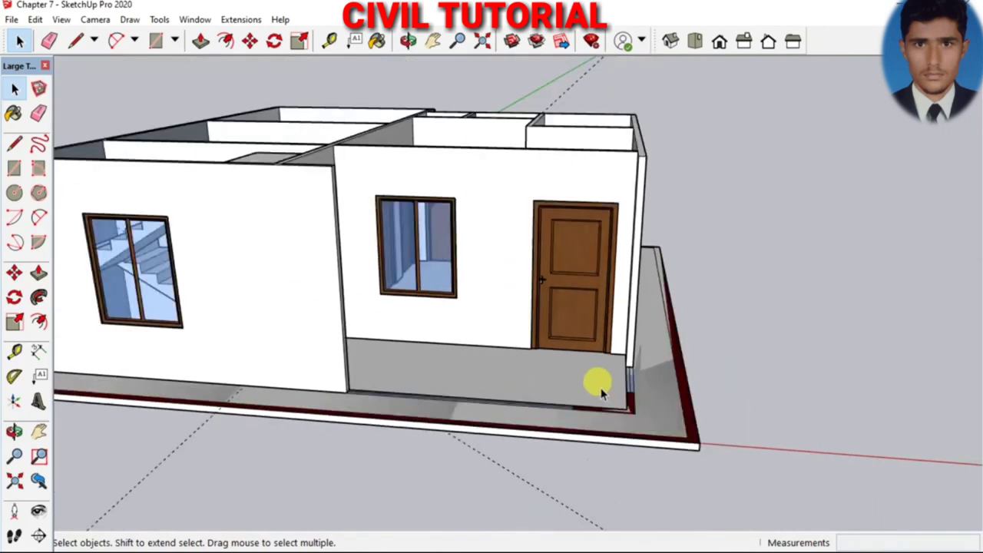
scroll(601, 392, down, 1)
scroll(648, 362, up, 1)
scroll(649, 362, up, 1)
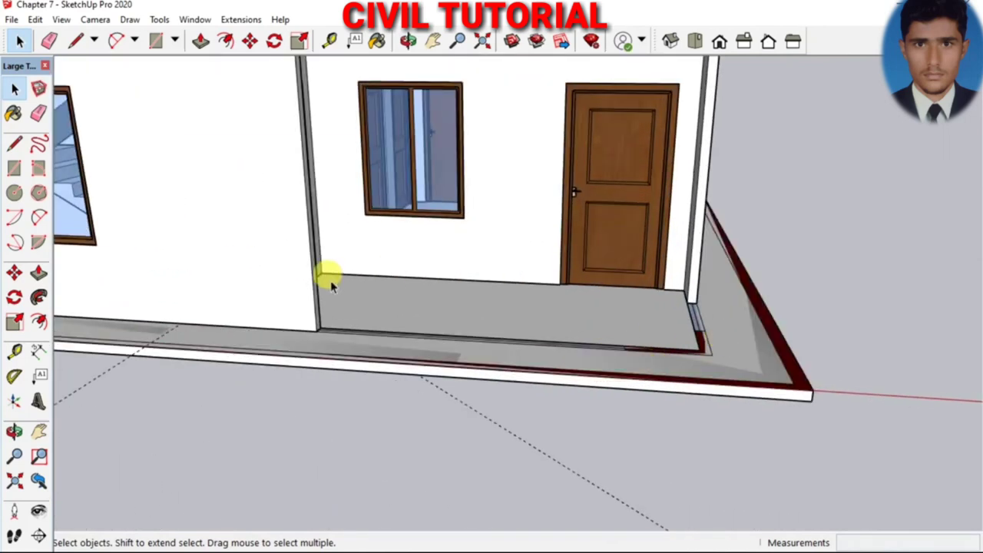
double_click(252, 257)
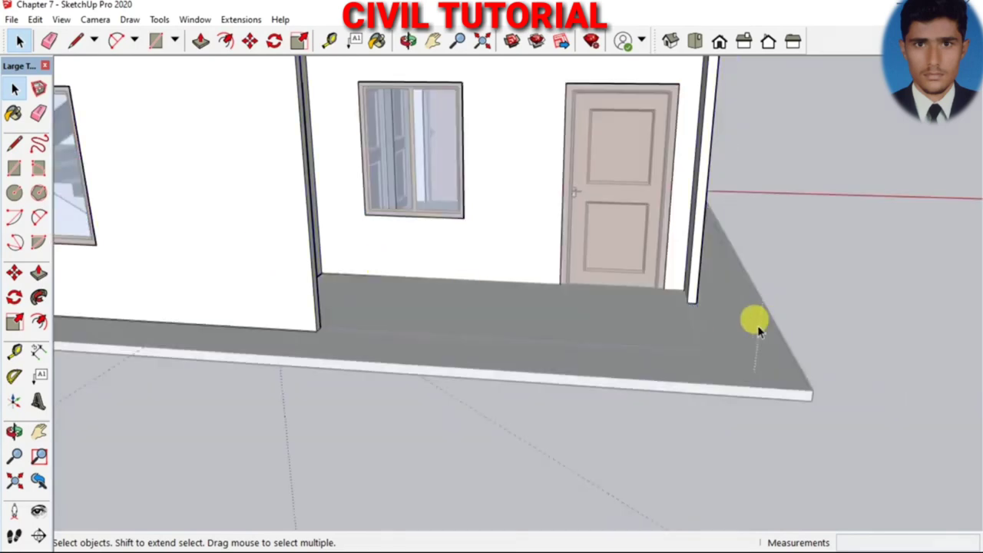
scroll(695, 328, up, 1)
Draw two floor rectangles: a small one at the porch corner and one along the front edge
middle_drag(684, 323, 125, 60)
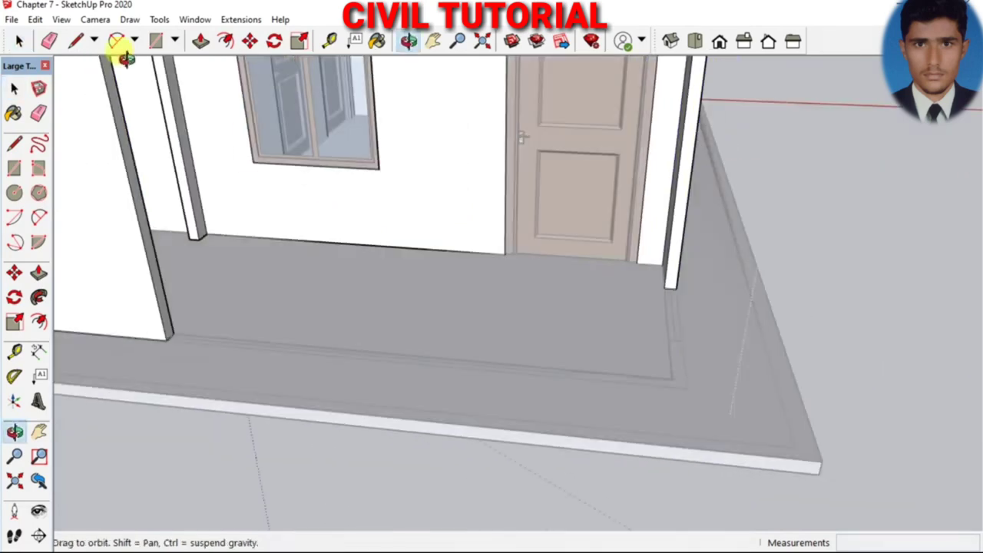
click(155, 40)
scroll(682, 346, up, 1)
scroll(683, 344, up, 1)
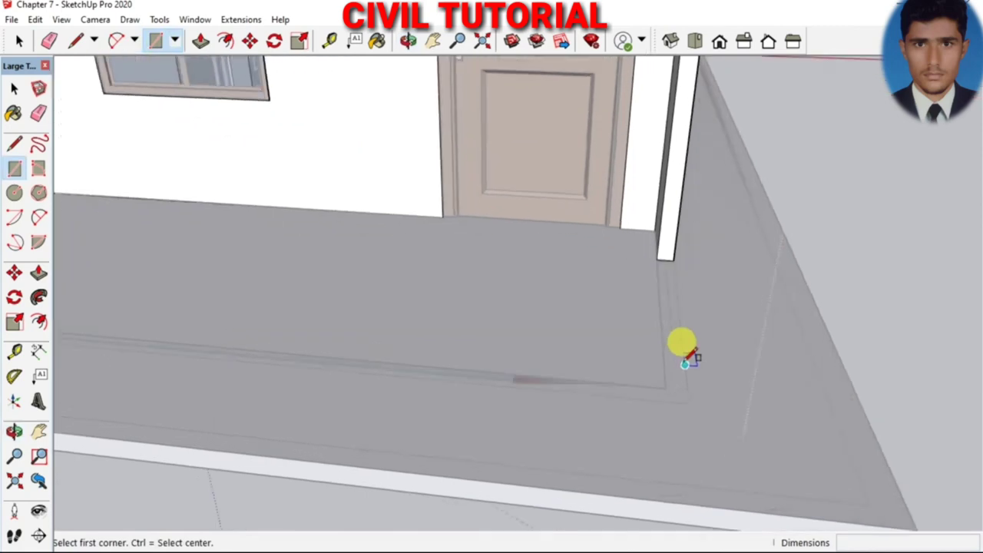
scroll(685, 363, up, 1)
click(653, 319)
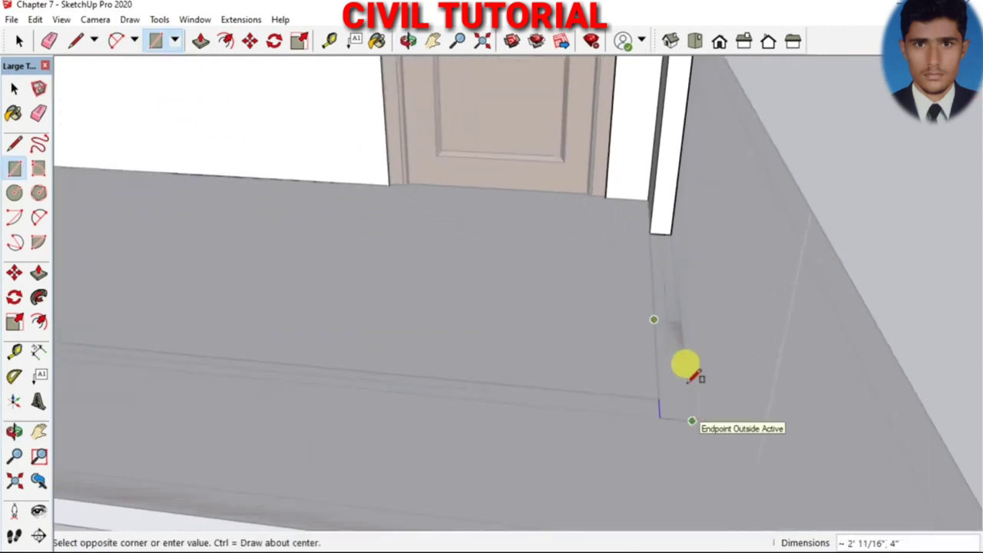
click(691, 419)
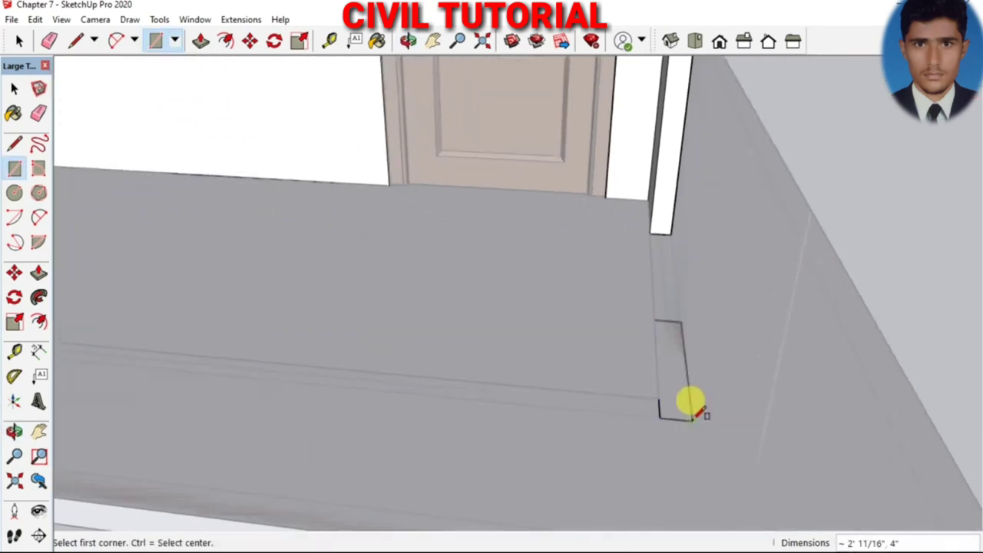
click(451, 379)
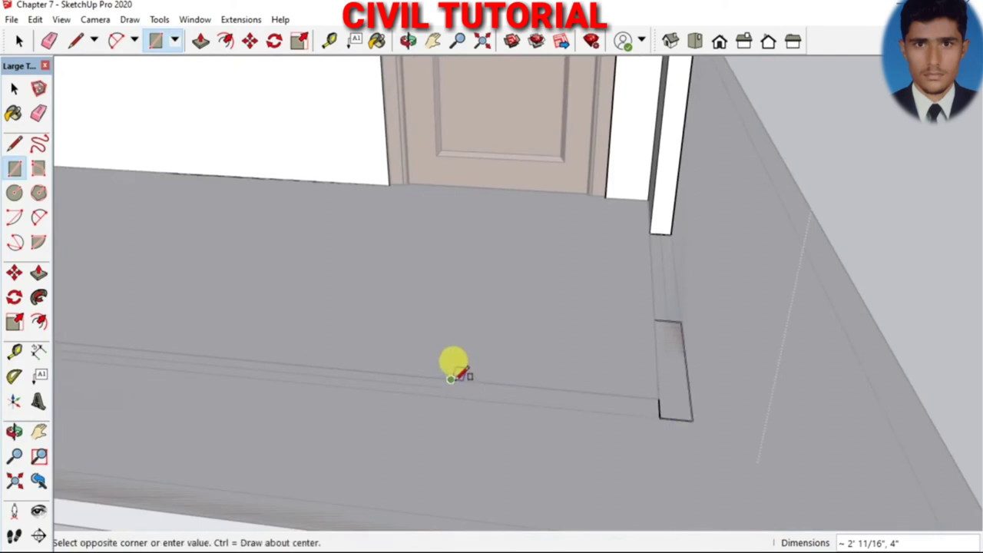
click(658, 415)
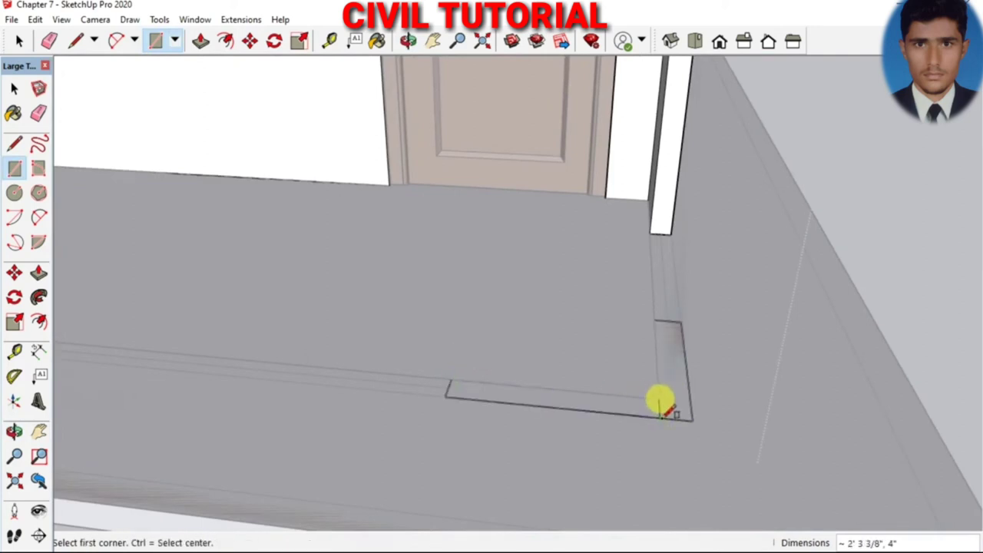
Pull the small corner rectangle up 10' into a column
key(e)
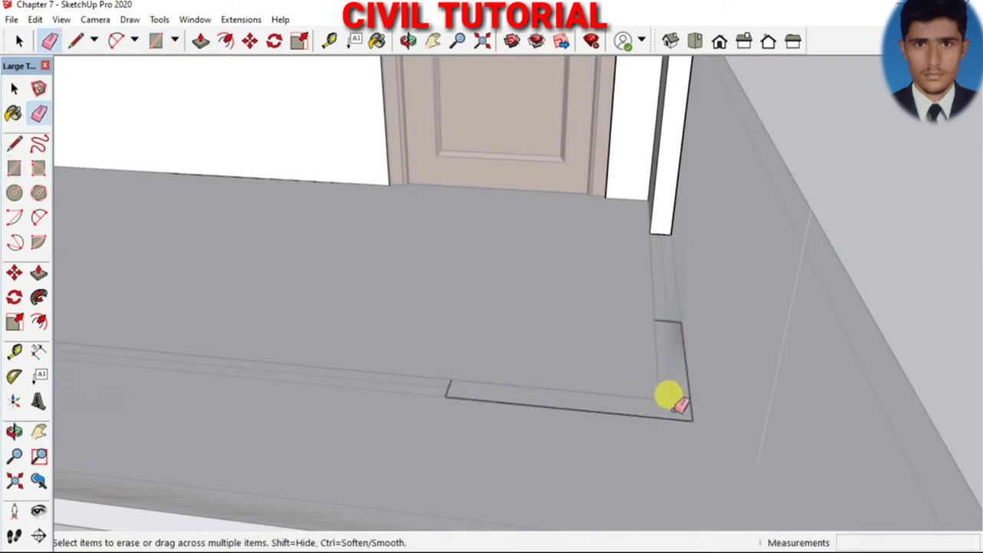
scroll(668, 397, down, 2)
scroll(670, 397, down, 2)
scroll(671, 397, down, 2)
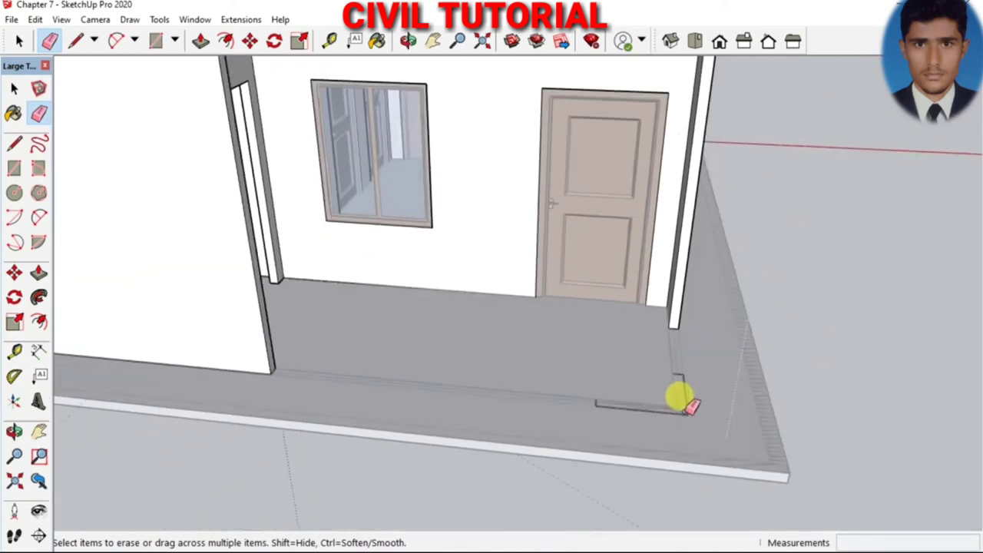
scroll(676, 397, down, 2)
key(p)
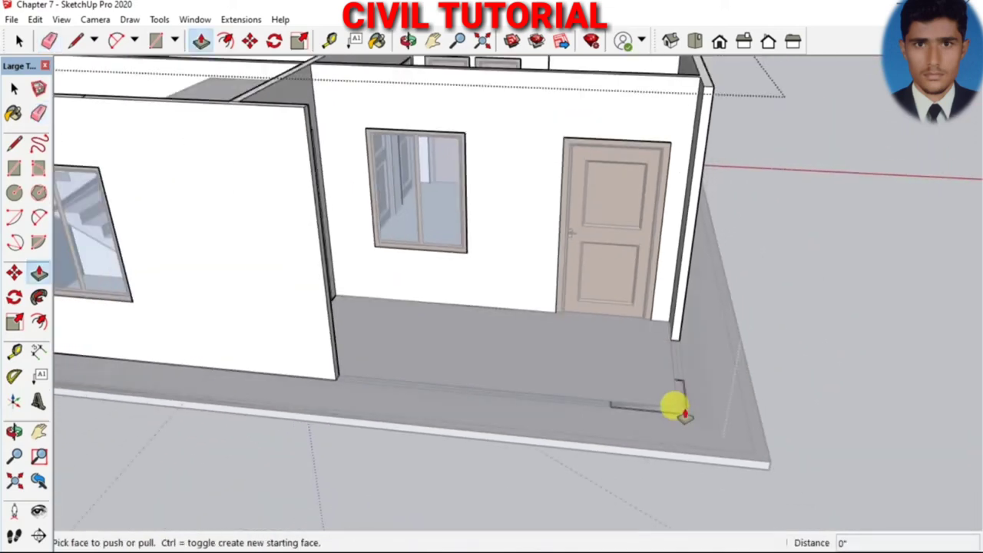
click(682, 409)
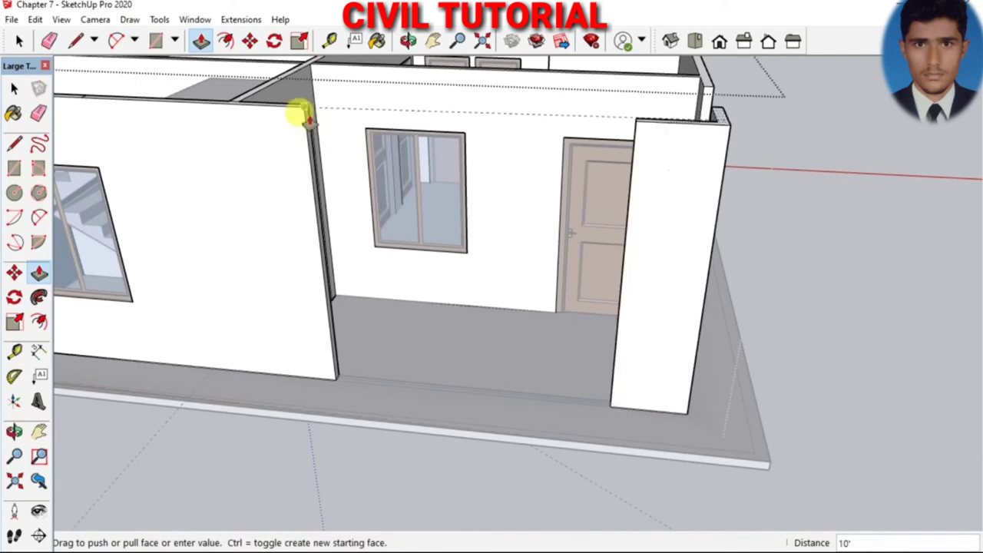
click(298, 111)
scroll(619, 240, down, 3)
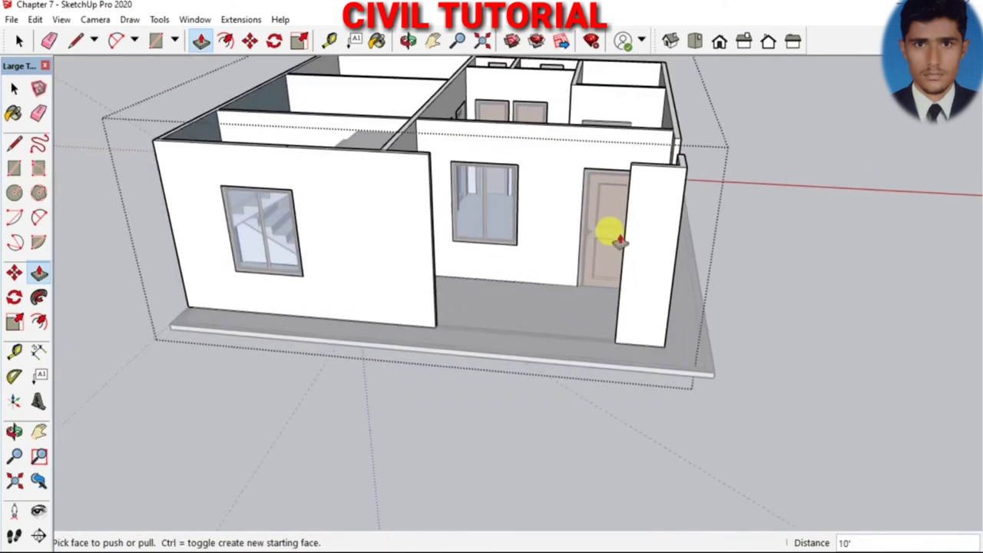
mouse_move(618, 240)
middle_down()
mouse_move(478, 202)
mouse_move(505, 176)
mouse_move(372, 189)
middle_up()
scroll(301, 154, up, 1)
Mark the window-top height on the corner column with a guide and a dividing line
scroll(305, 156, up, 3)
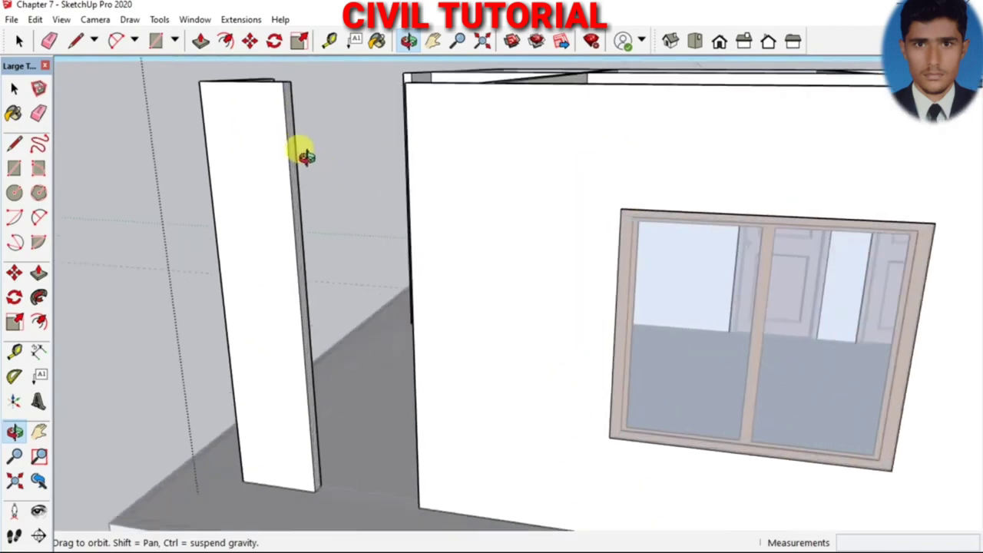
key(t)
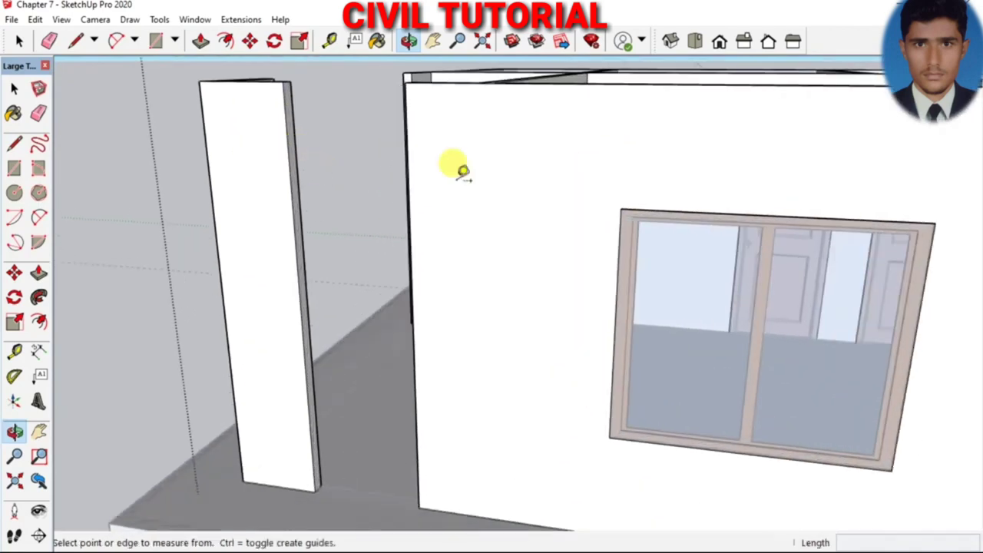
click(654, 207)
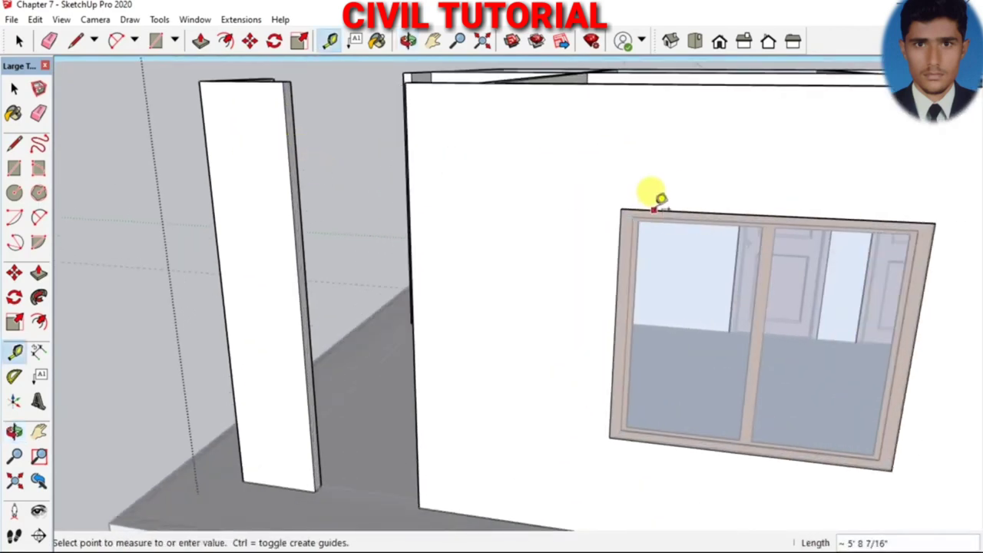
click(282, 179)
key(l)
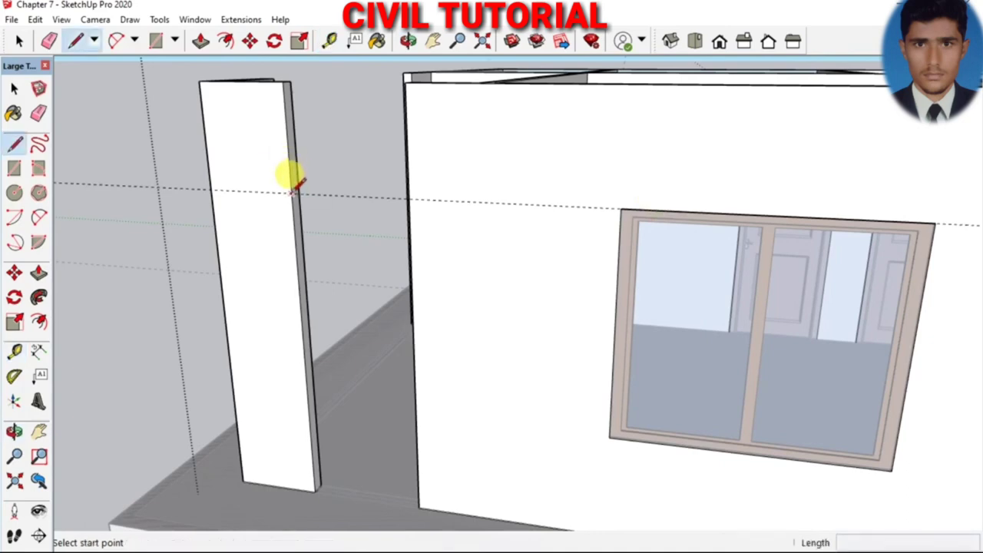
click(291, 183)
click(283, 176)
Extrude the column's upper face to the front wall as a lintel and erase the seam
key(p)
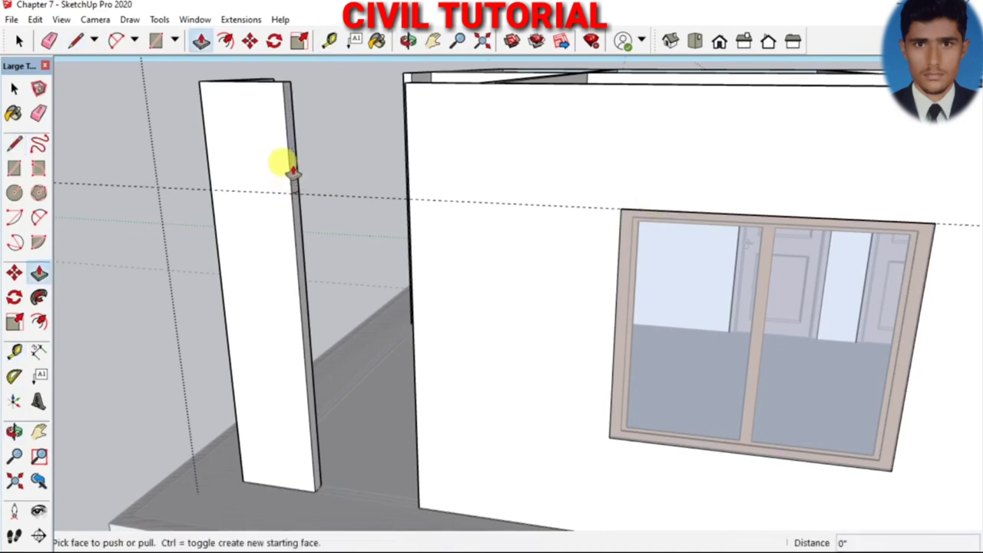
click(293, 170)
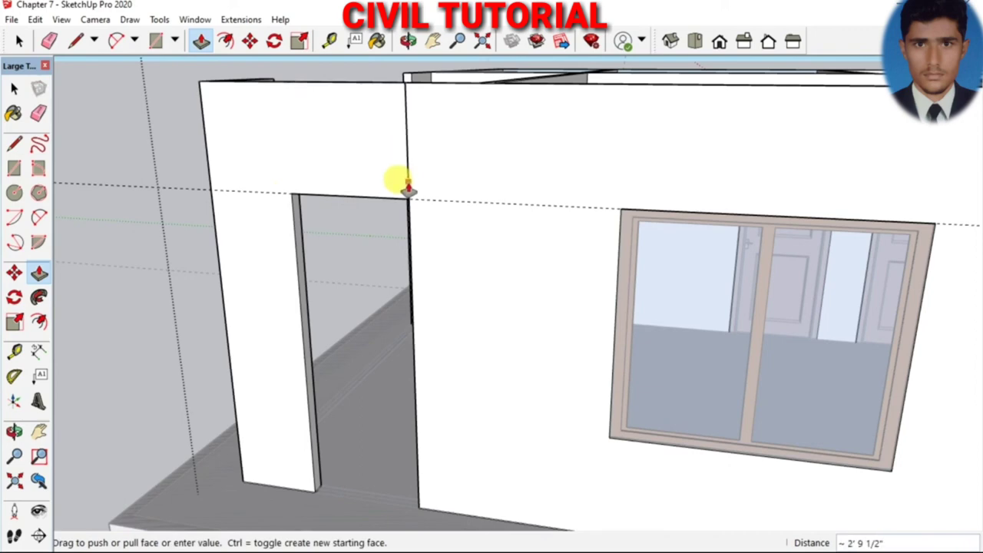
click(408, 187)
key(e)
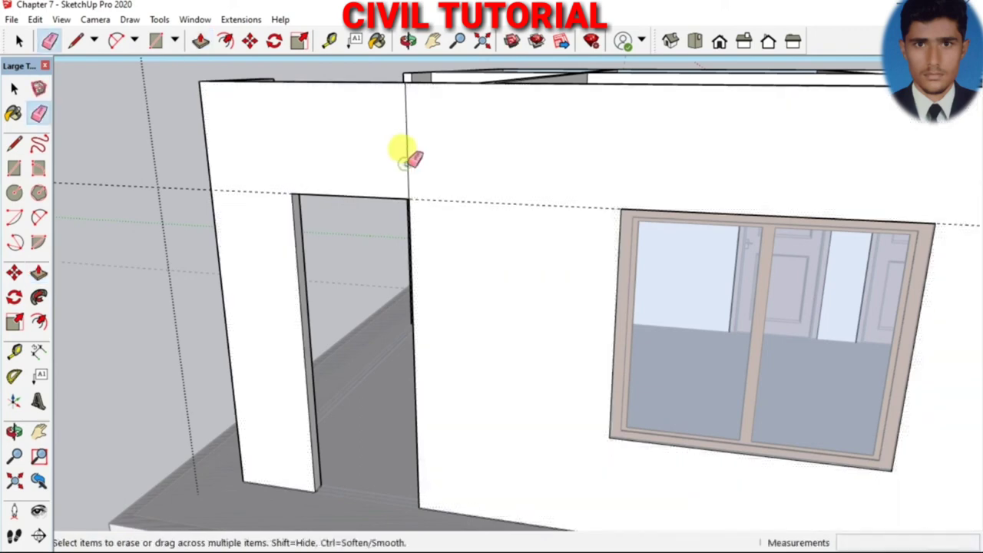
click(405, 161)
scroll(404, 161, down, 2)
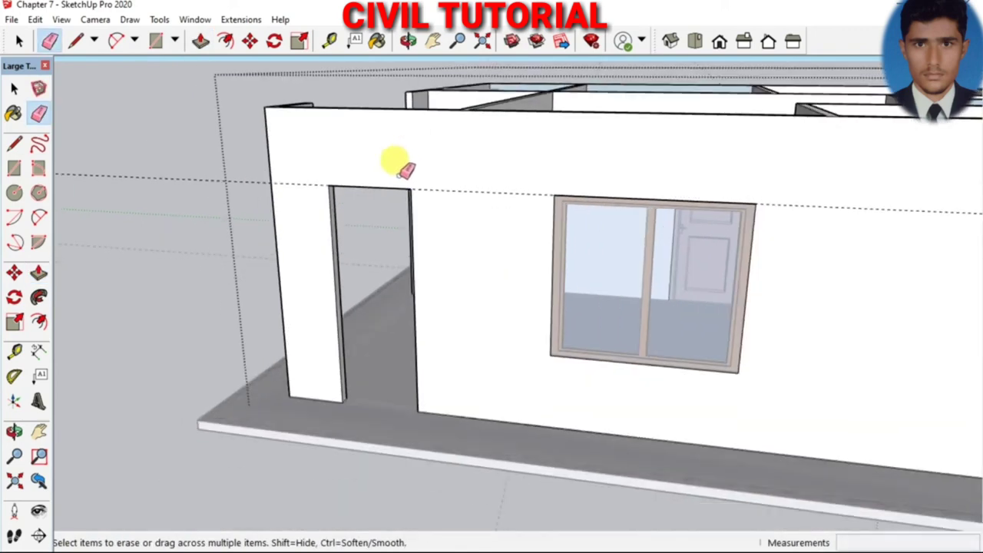
scroll(530, 376, down, 5)
scroll(510, 165, up, 3)
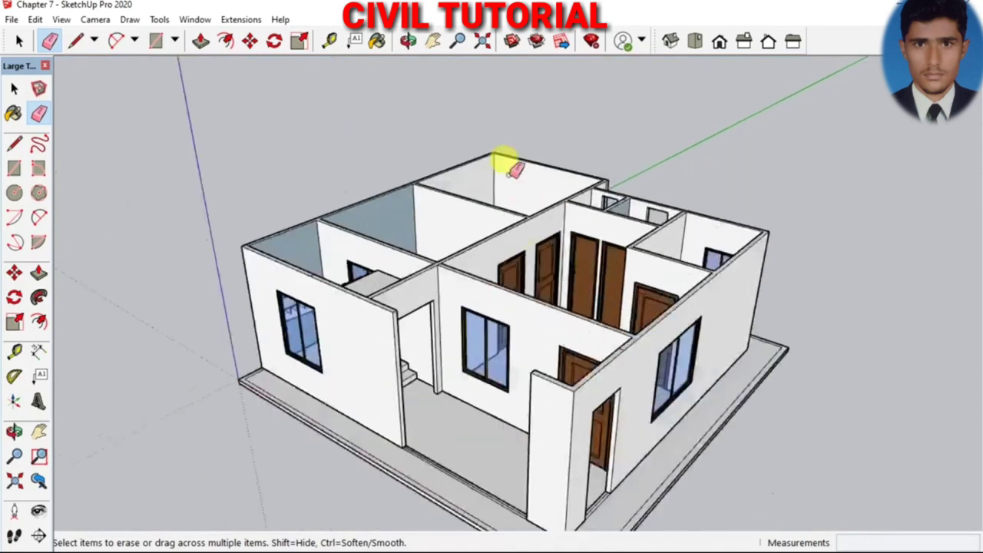
scroll(376, 223, down, 2)
scroll(504, 400, up, 2)
scroll(506, 403, up, 2)
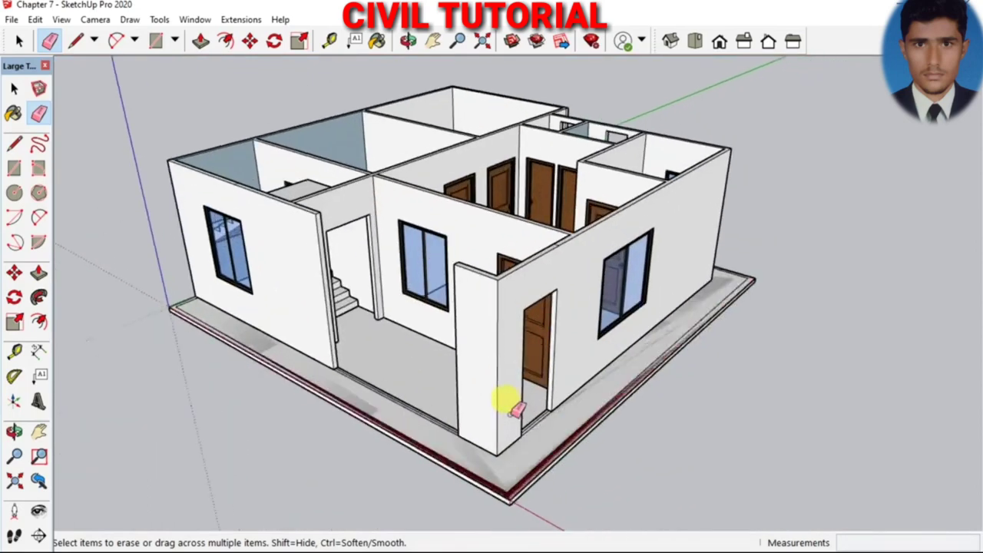
scroll(510, 411, down, 1)
scroll(456, 377, down, 2)
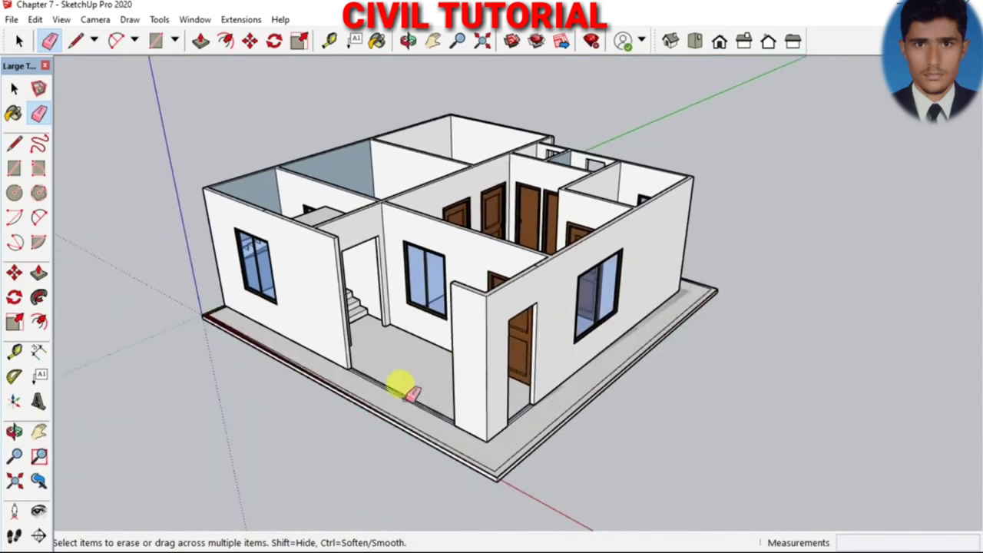
scroll(345, 322, up, 2)
scroll(345, 323, down, 1)
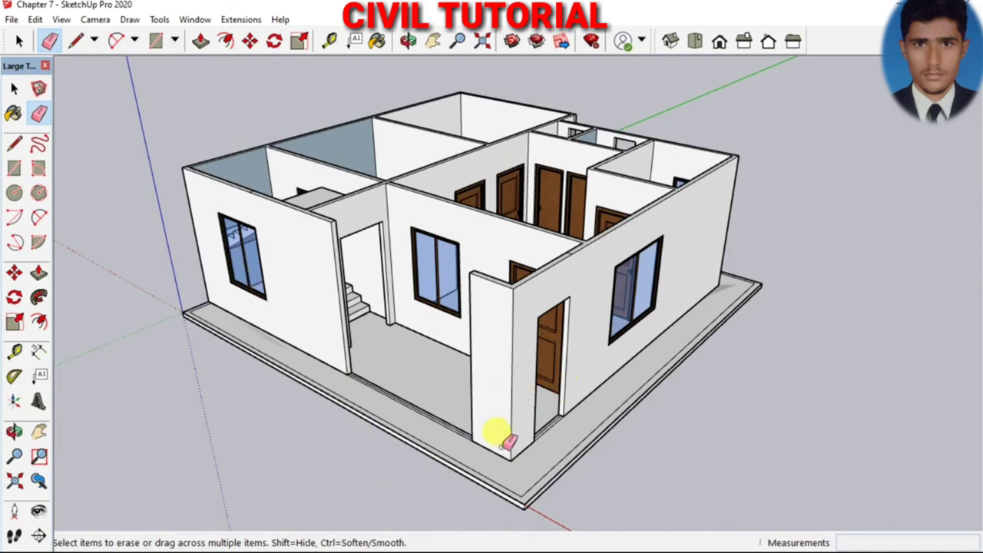
mouse_move(496, 433)
middle_down()
mouse_move(375, 345)
mouse_move(458, 320)
middle_up()
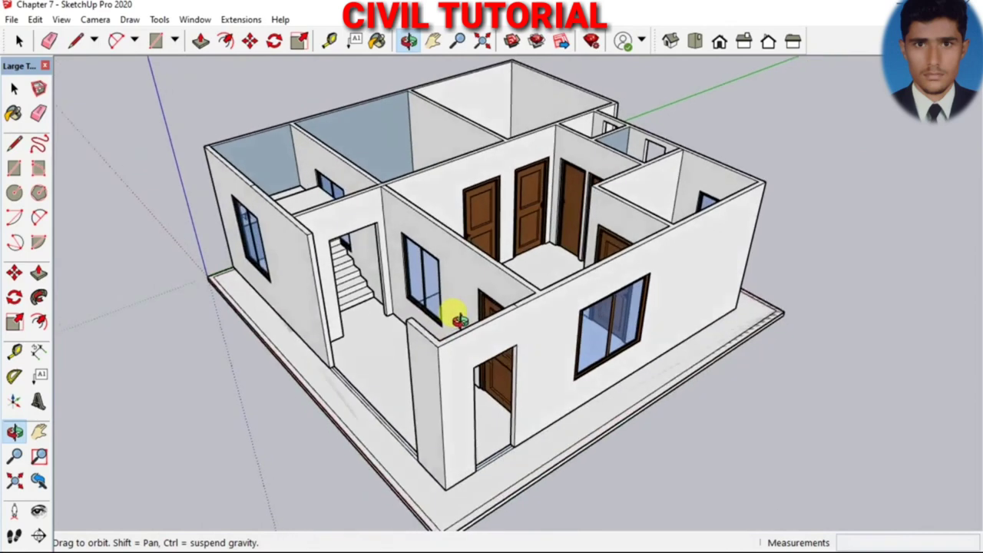